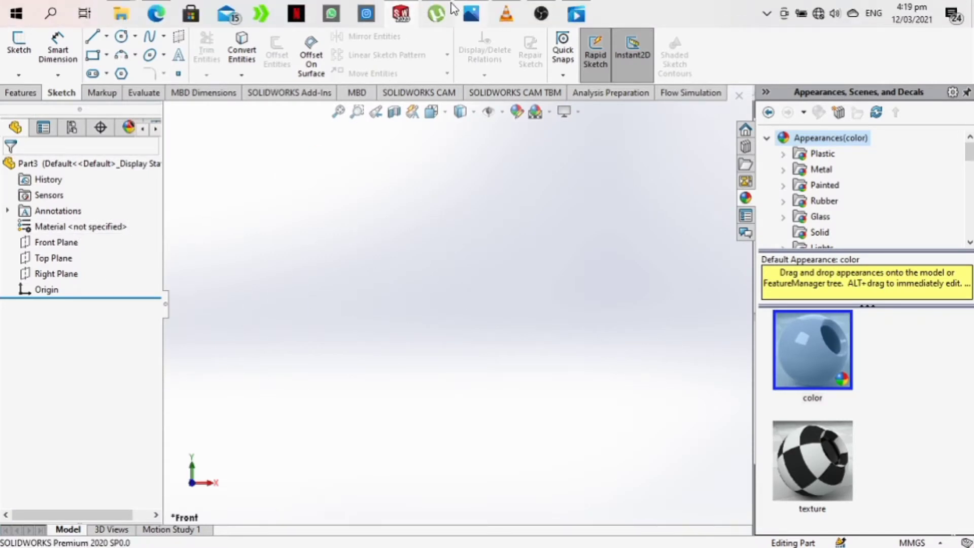
- Bring the Chair.jpg reference image (810 mm tall, 450 mm wide) to the front
left_click(475, 12)
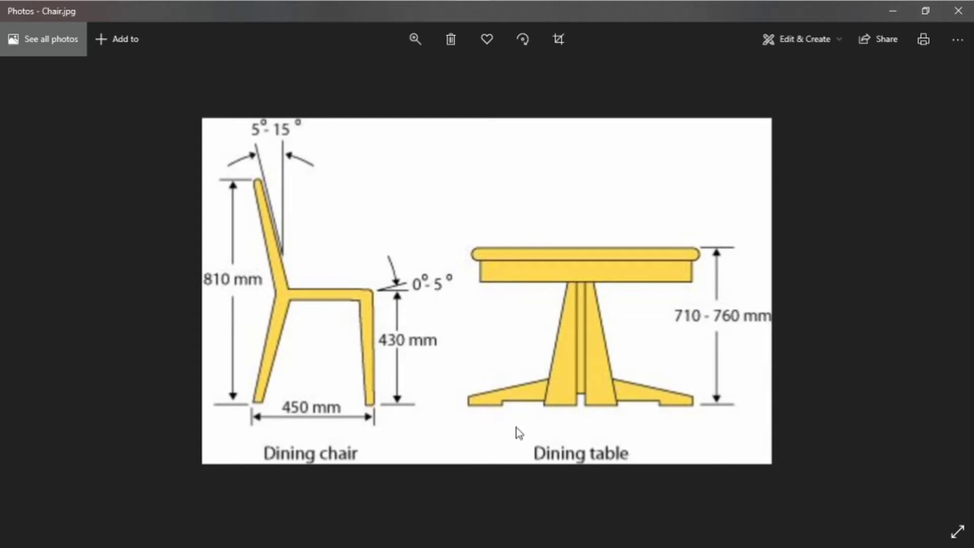
- Minimize the Photos reference window to return to the empty SOLIDWORKS part
left_click(894, 16)
- View the Front Plane normal-to and begin a line sketch on it
left_click(55, 243)
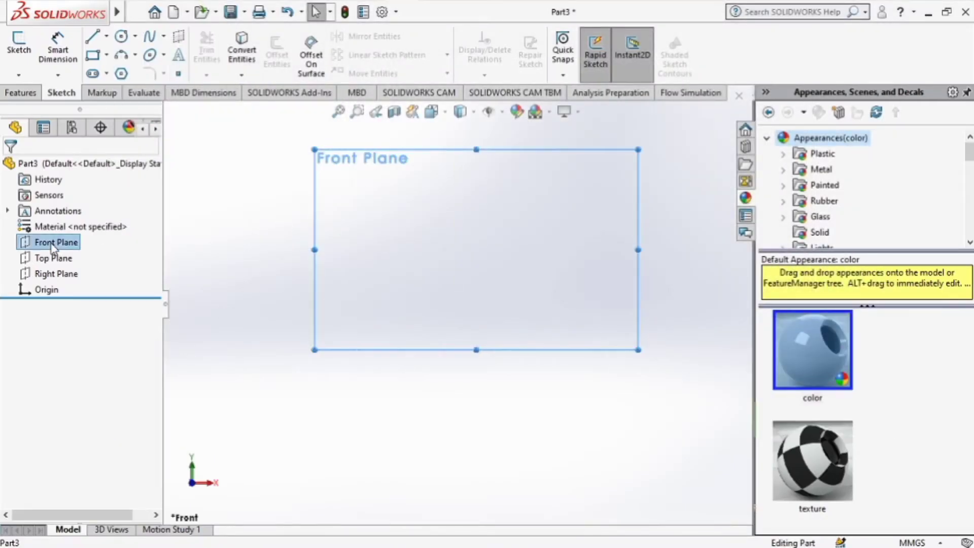
right_click(55, 244)
left_click(122, 219)
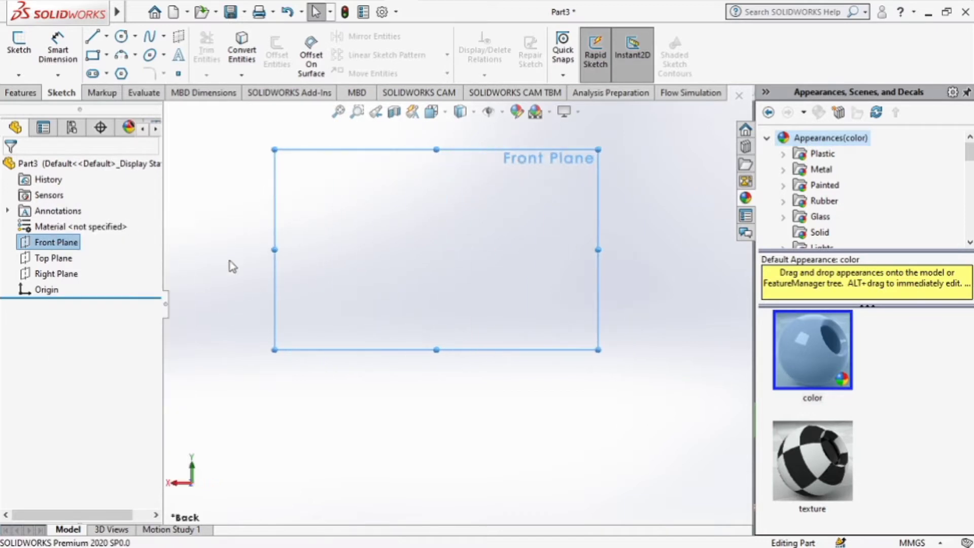
left_click(93, 37)
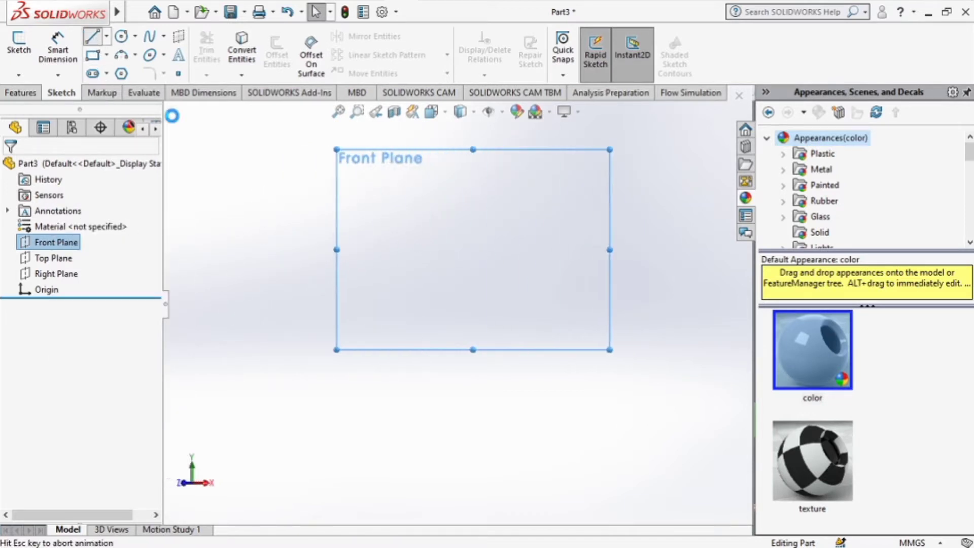
- Draw the slanted backrest, front leg, seat underside and rear leg edges
left_click(363, 196)
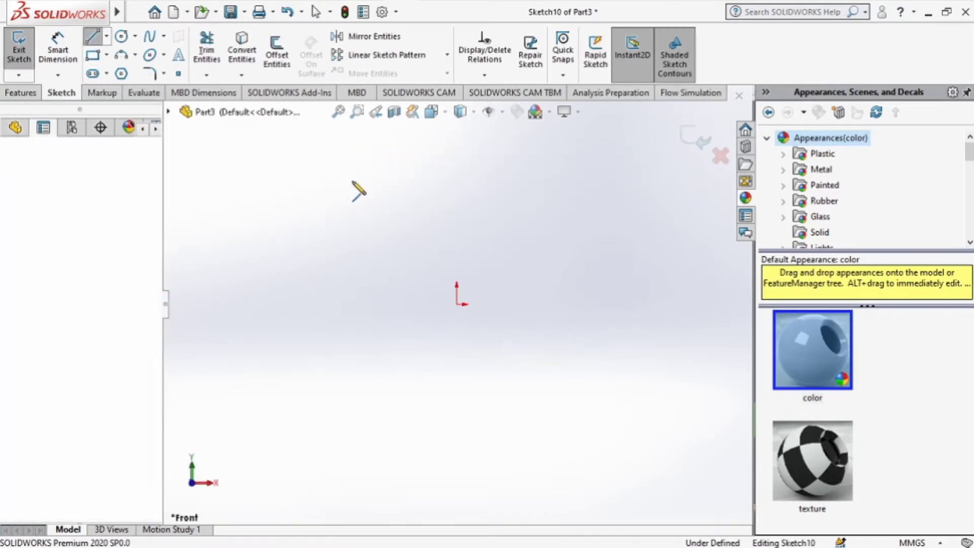
left_click(402, 266)
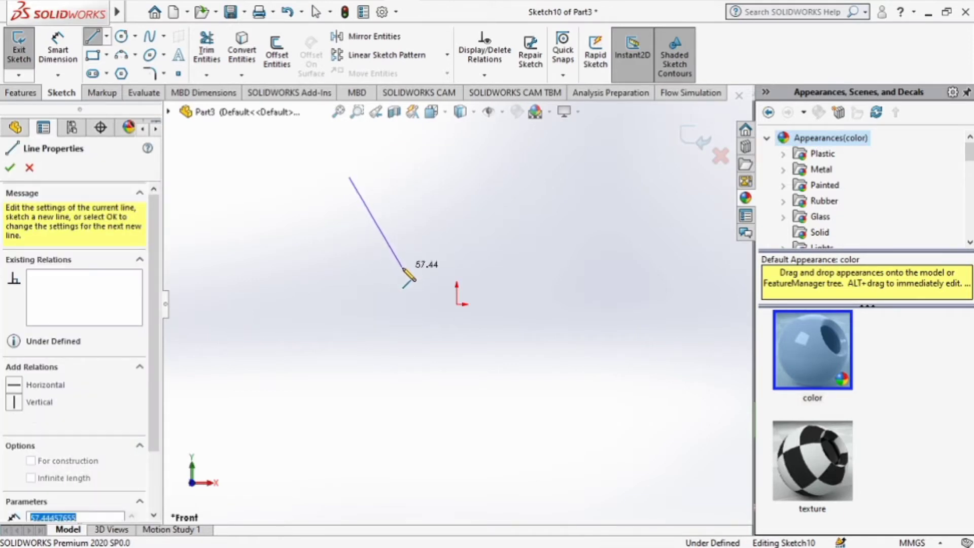
left_click(368, 394)
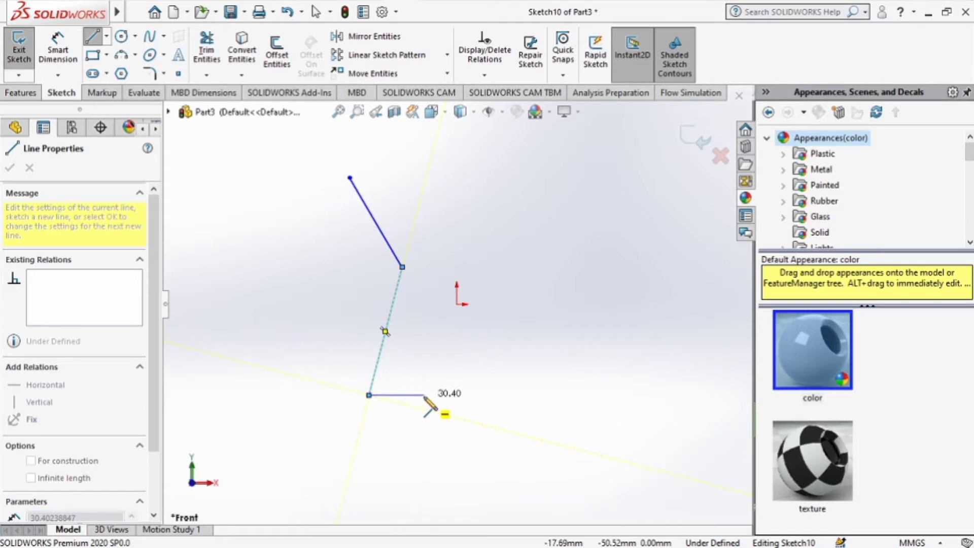
left_click(408, 394)
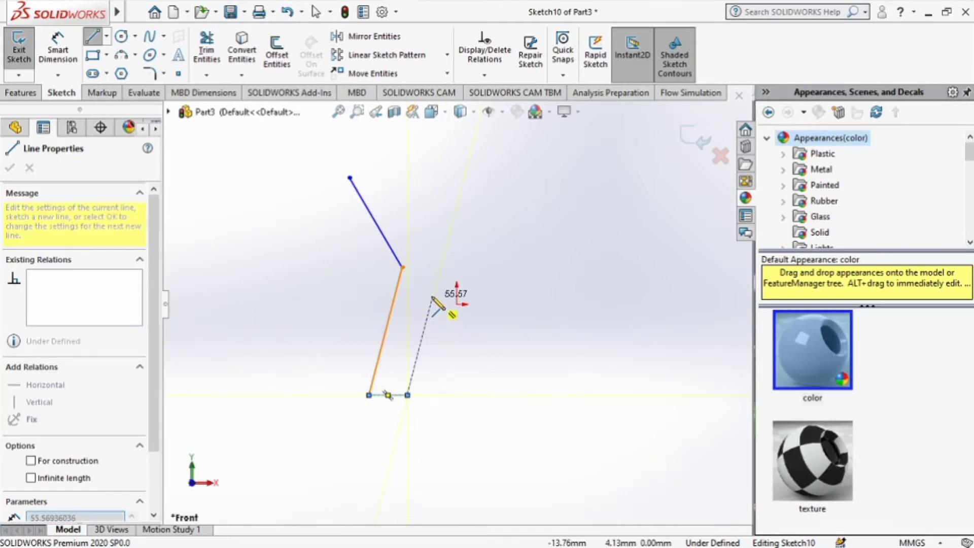
left_click(433, 293)
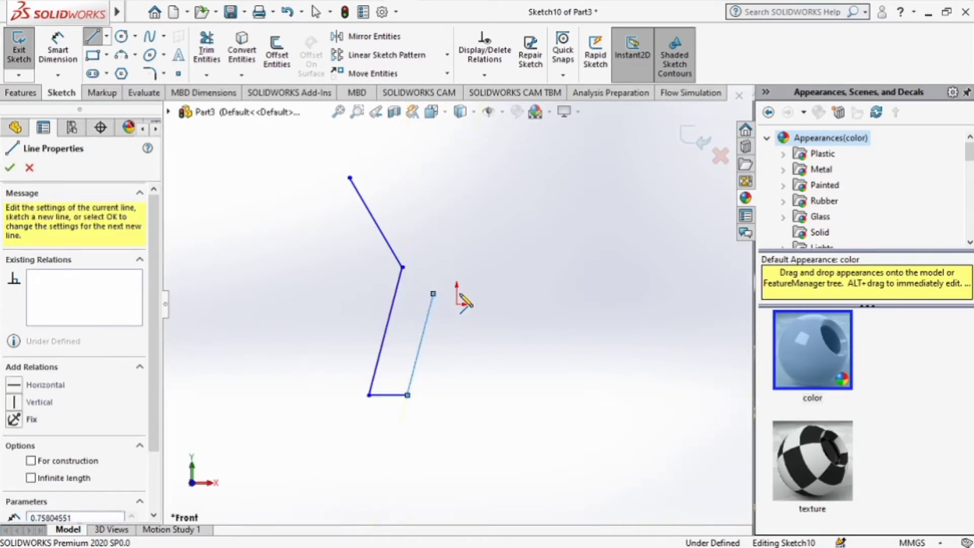
left_click(533, 292)
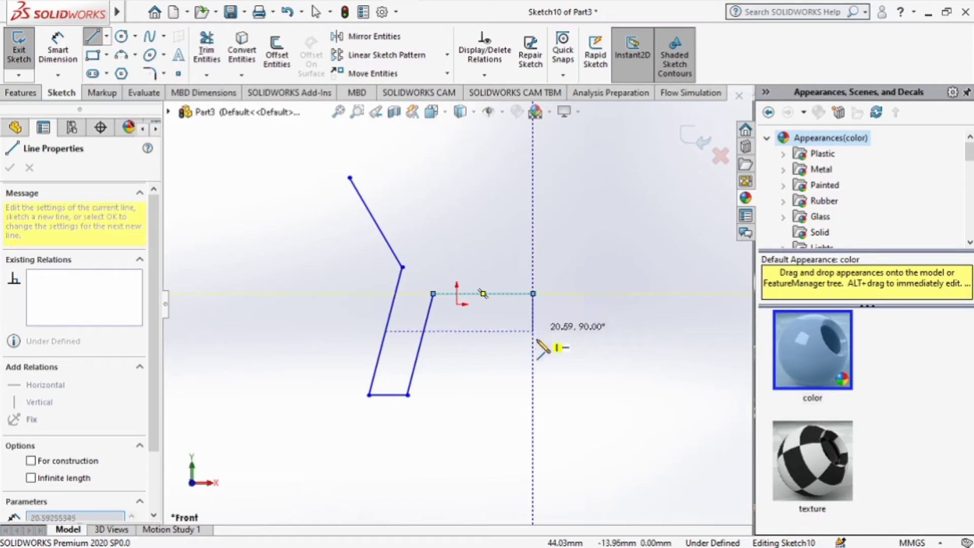
left_click(533, 394)
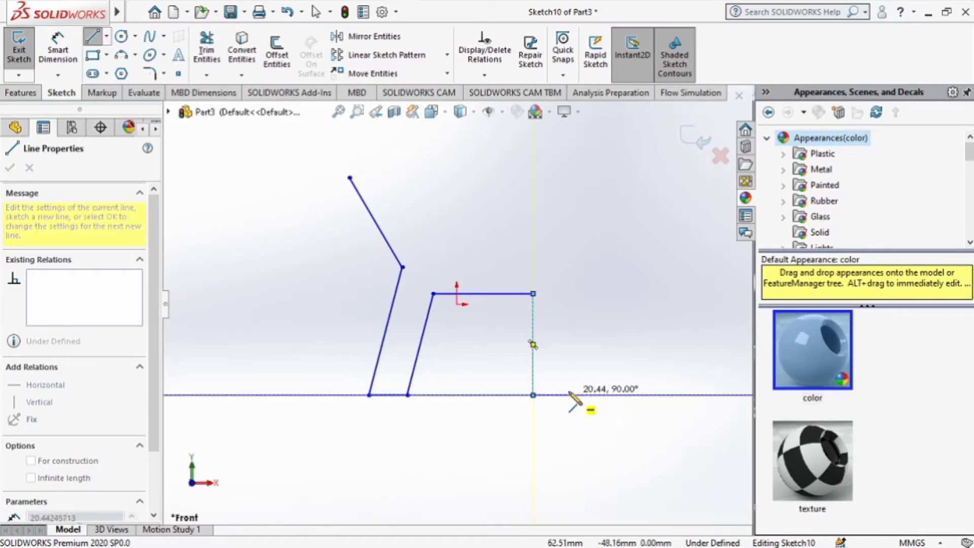
left_click(569, 395)
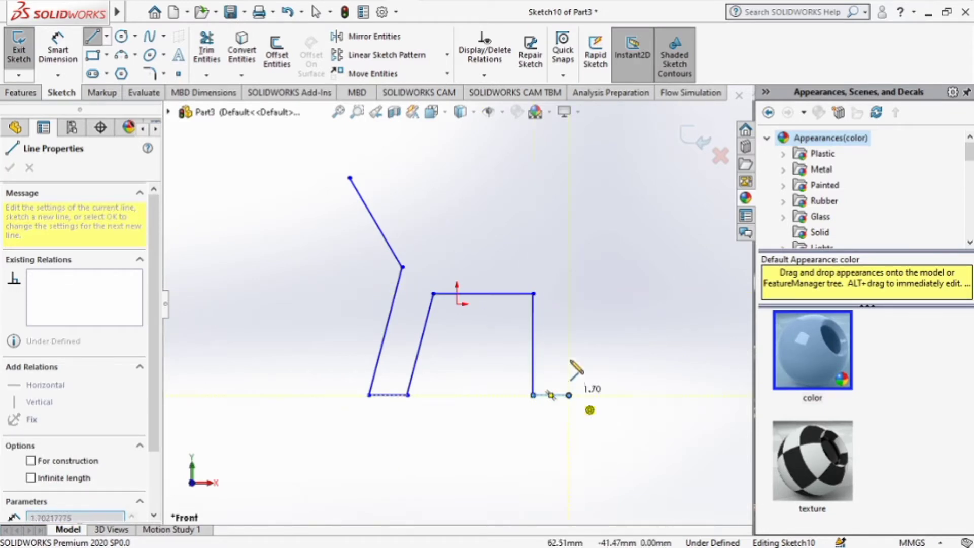
left_click(568, 267)
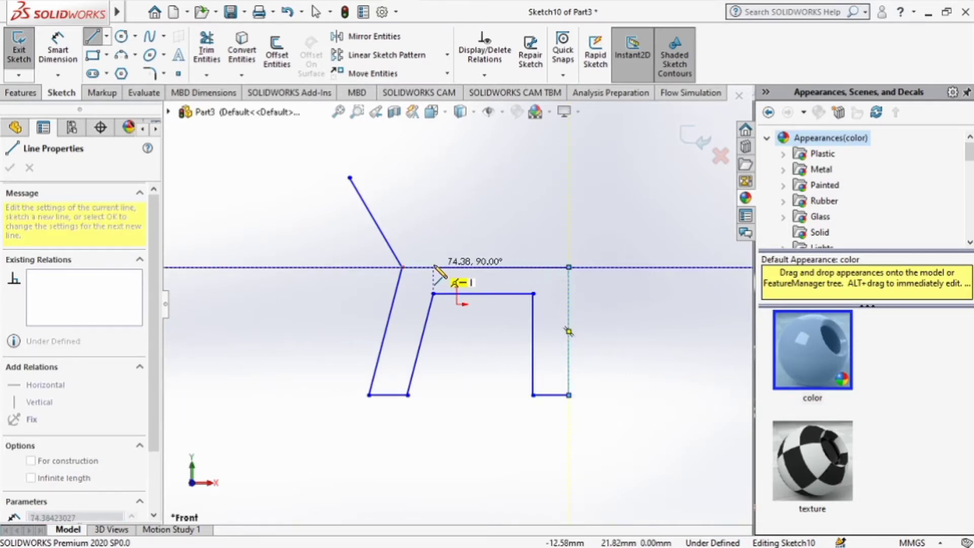
- Close the profile with the seat top, backrest inner edge and backrest top
double_click(434, 266)
left_click(432, 268)
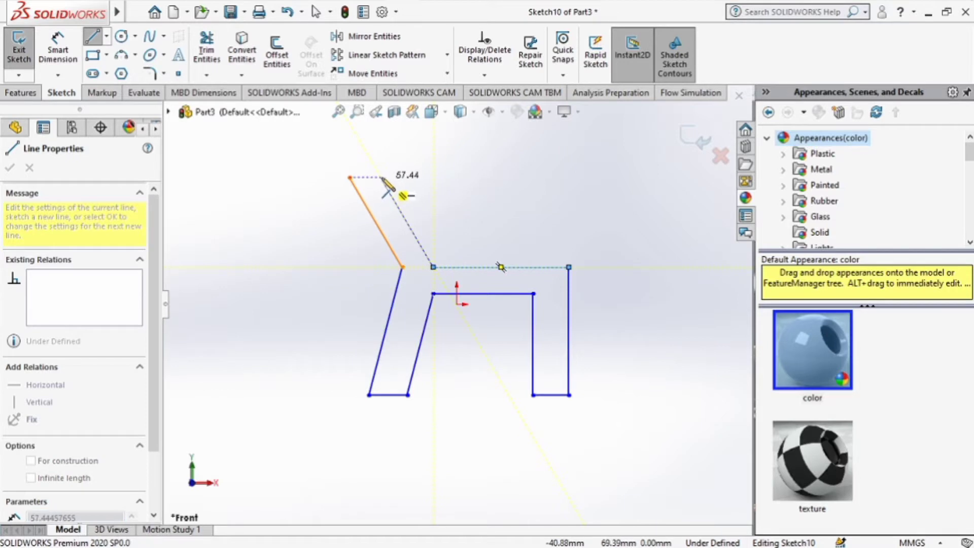
left_click(382, 181)
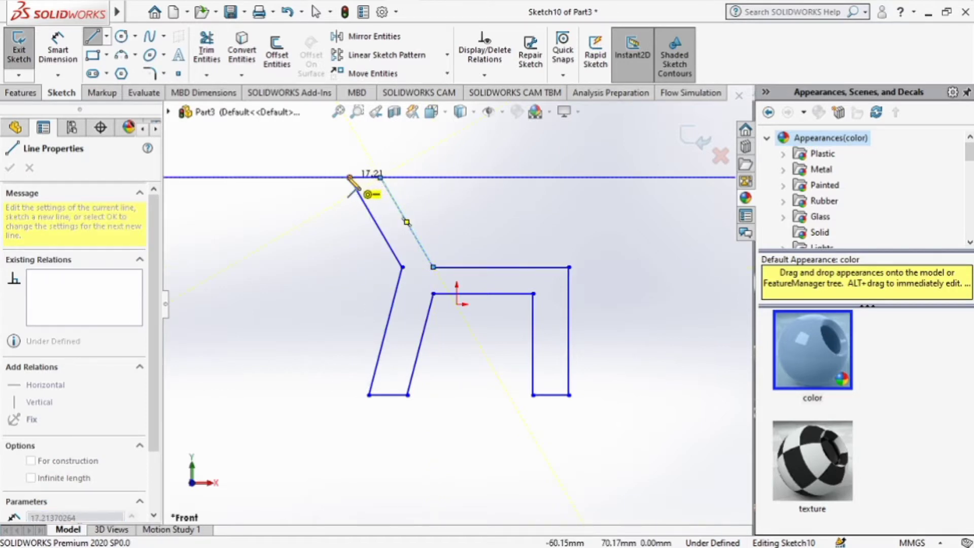
left_click(349, 179)
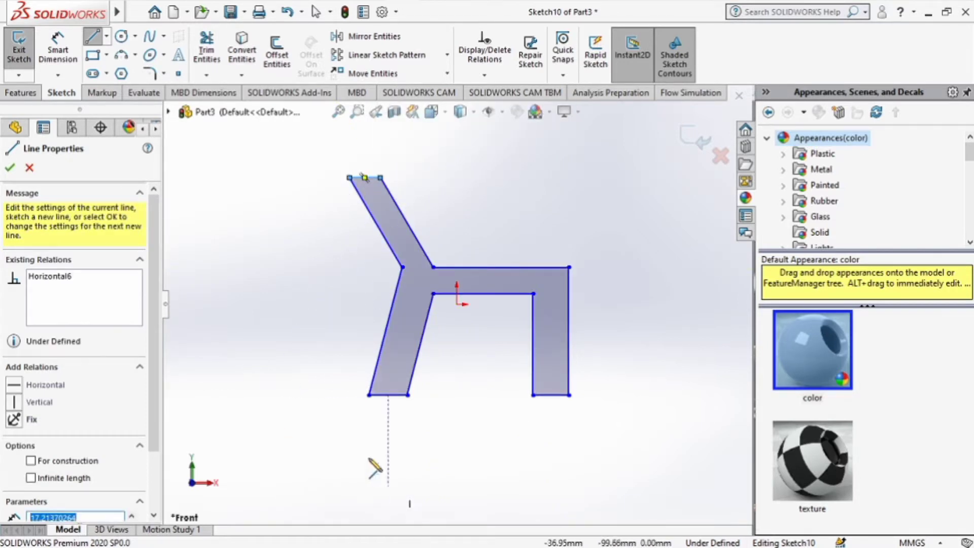
scroll(385, 430, "down", 1)
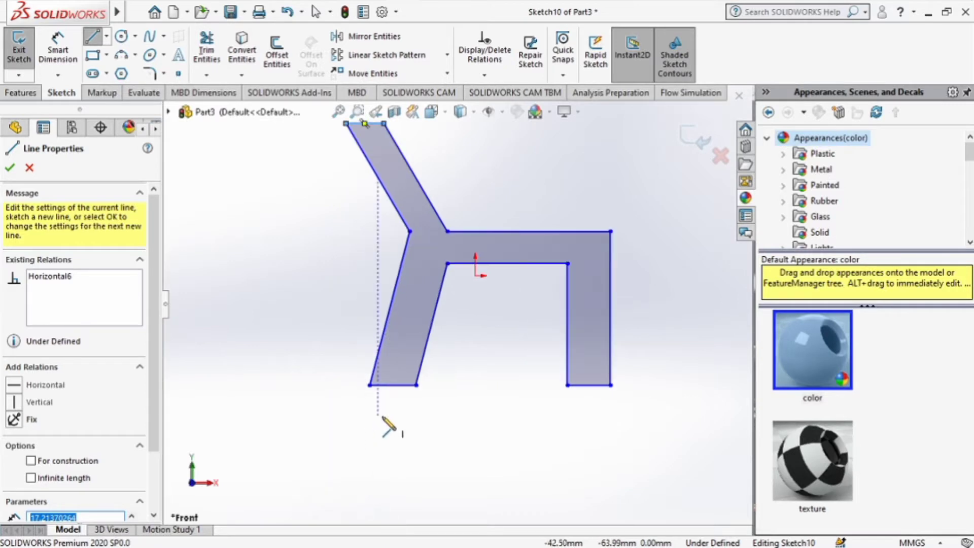
key("Escape")
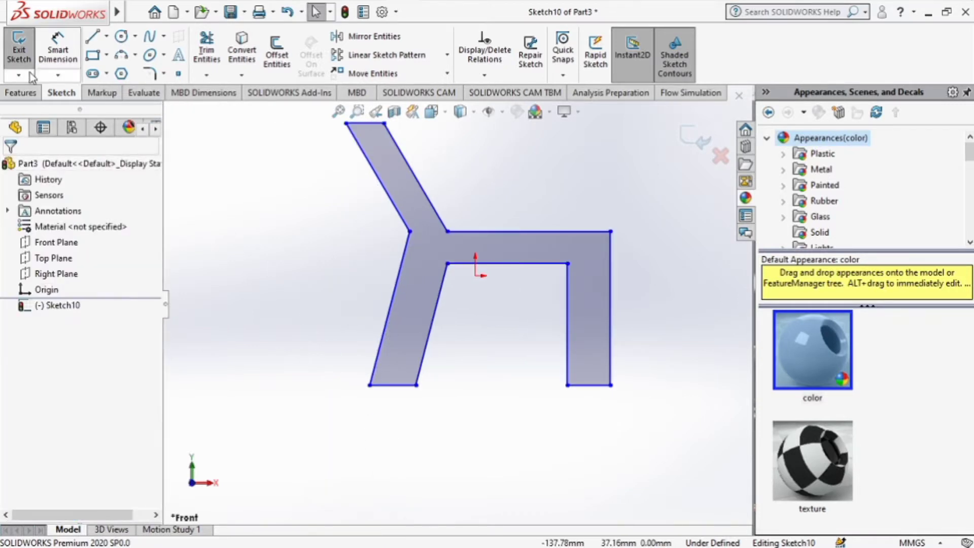
- Dimension the chair width between the two leg bottoms as 450 mm
left_click(48, 61)
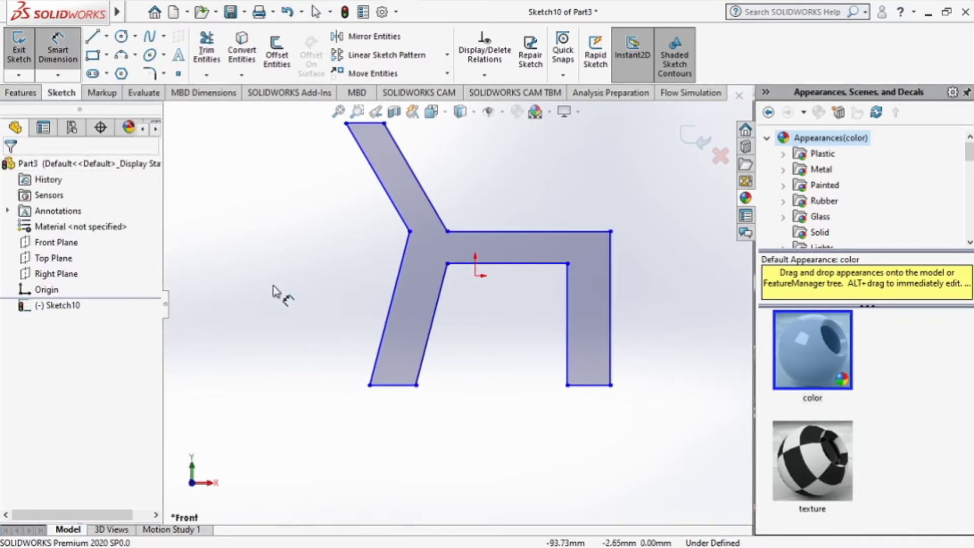
left_click(370, 386)
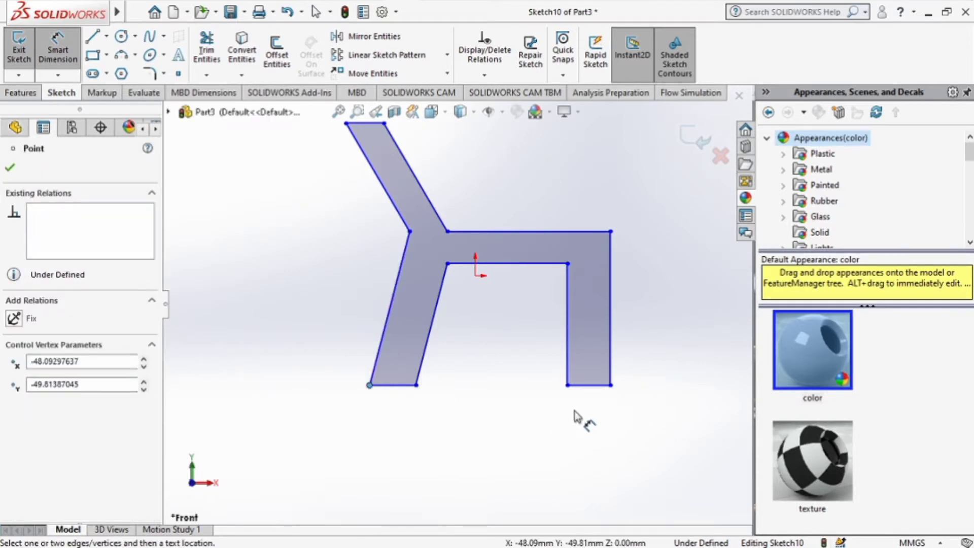
left_click(611, 385)
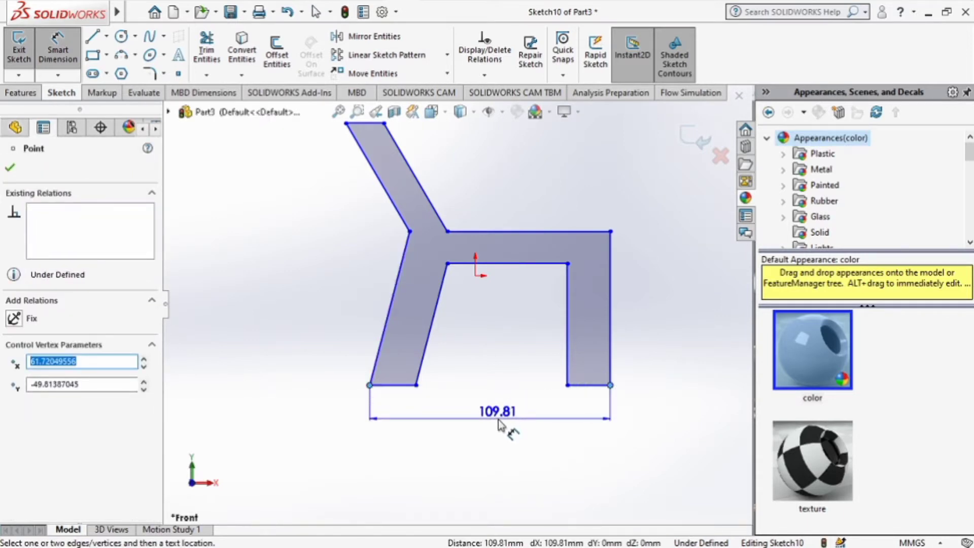
left_click(500, 426)
left_click(498, 421)
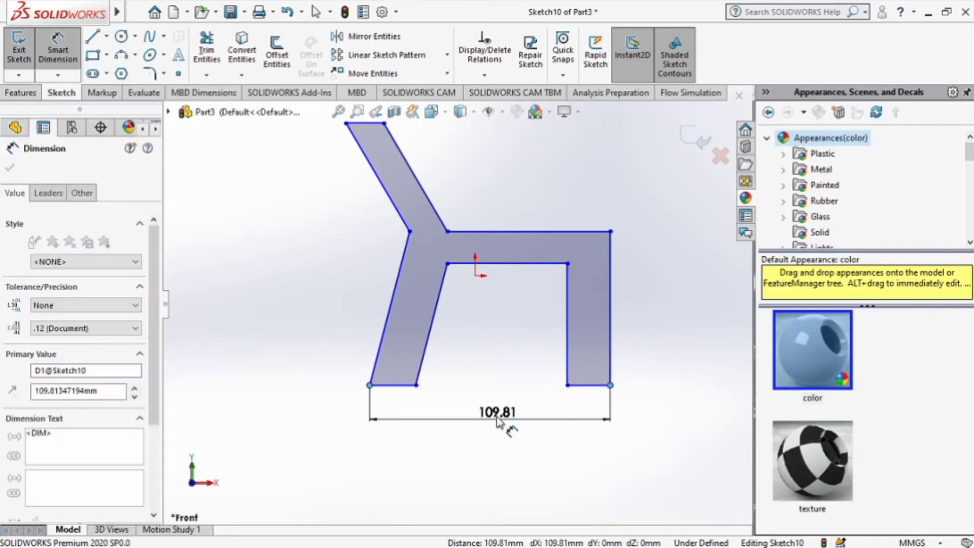
type("450")
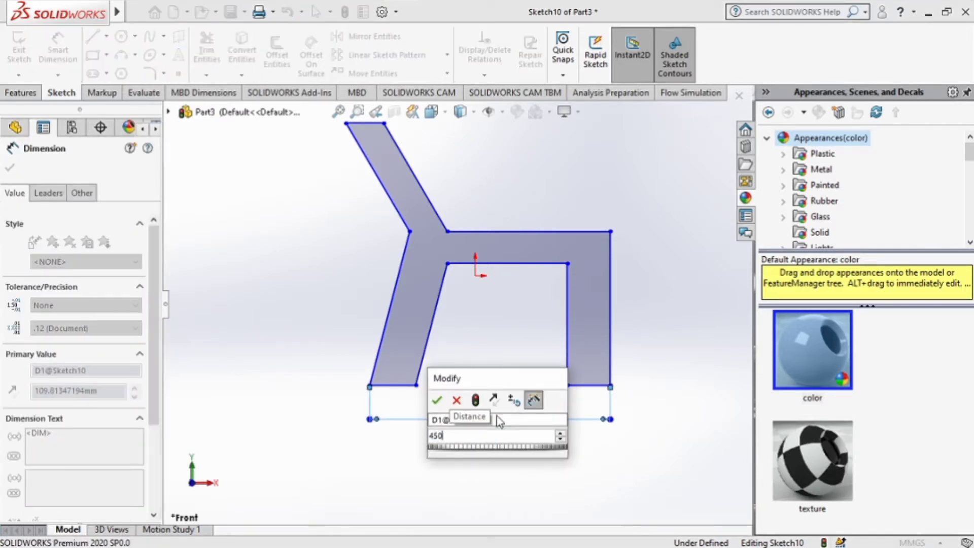
key("Return")
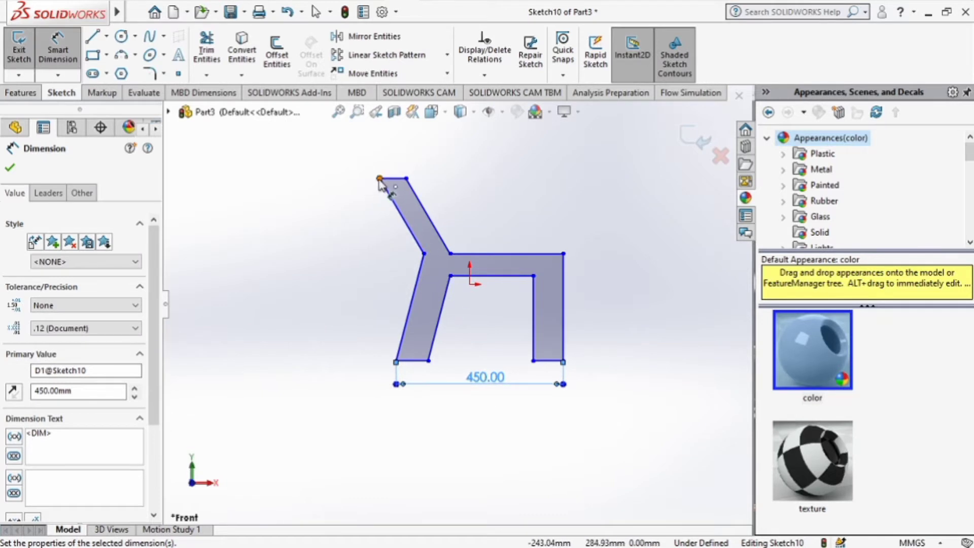
- Dimension the chair height from backrest top to leg bottom as 810 mm, then view the reference photo
left_click(380, 180)
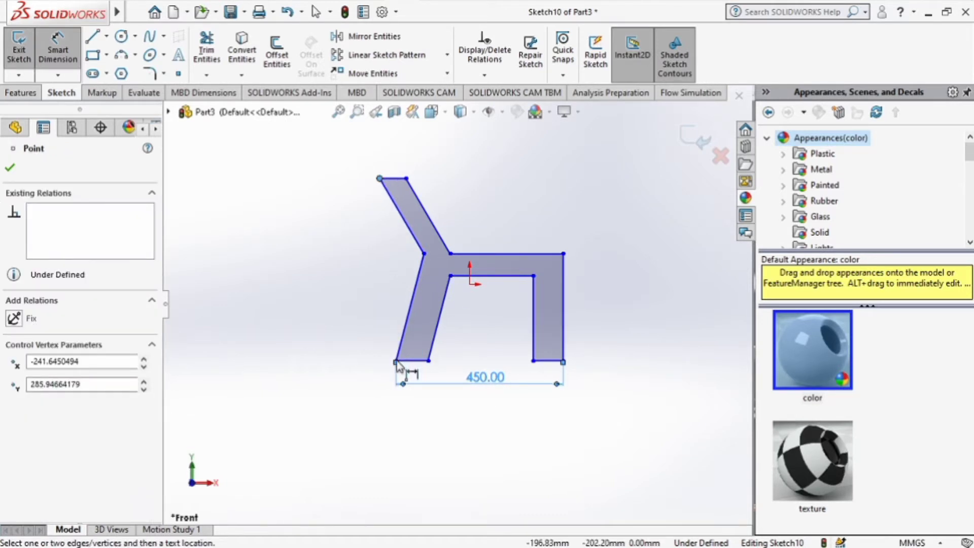
left_click(396, 363)
left_click(352, 279)
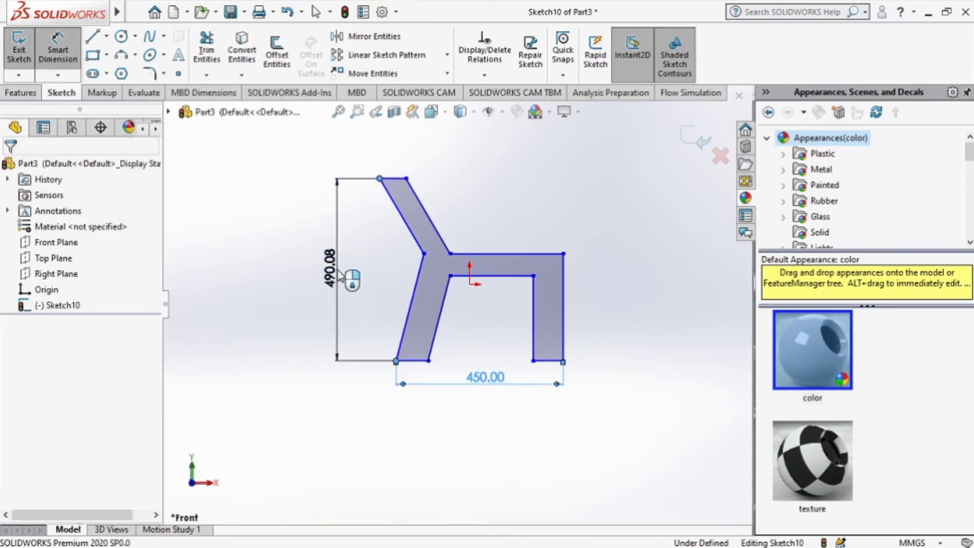
left_click(352, 279)
type("81")
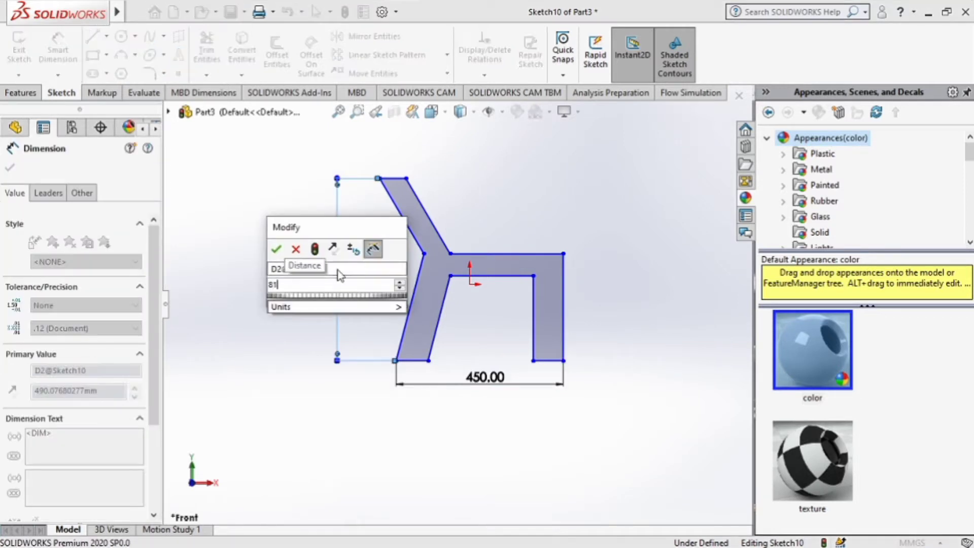
type("0")
key("Return")
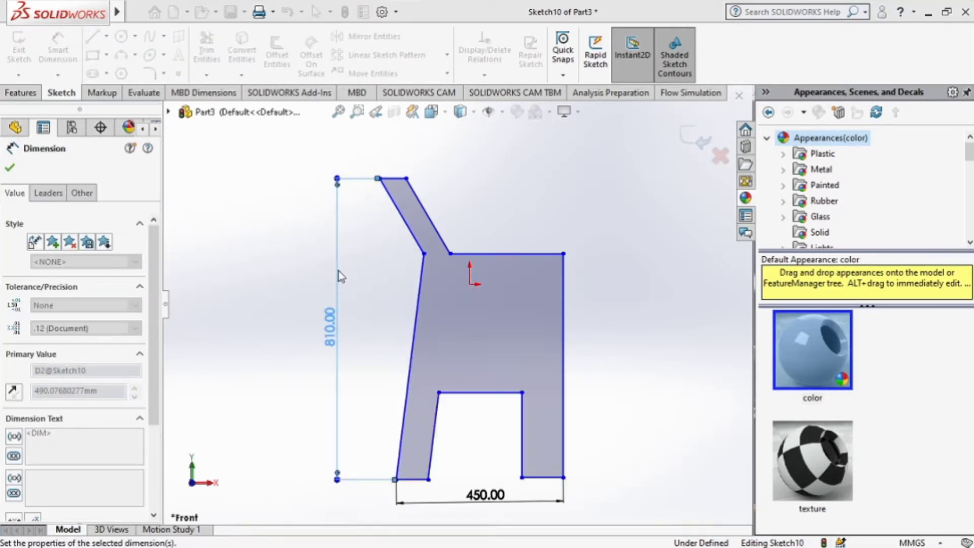
scroll(388, 293, "up", 3)
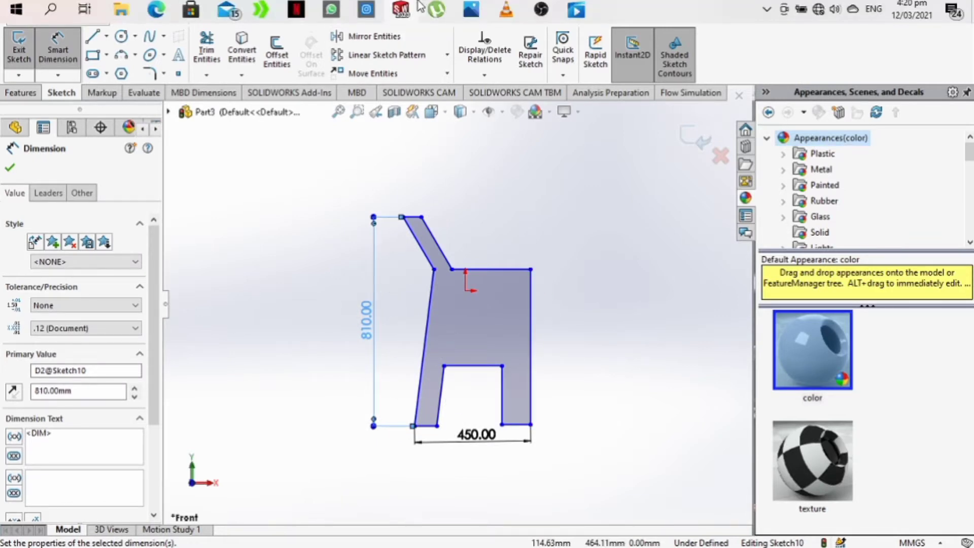
left_click(472, 13)
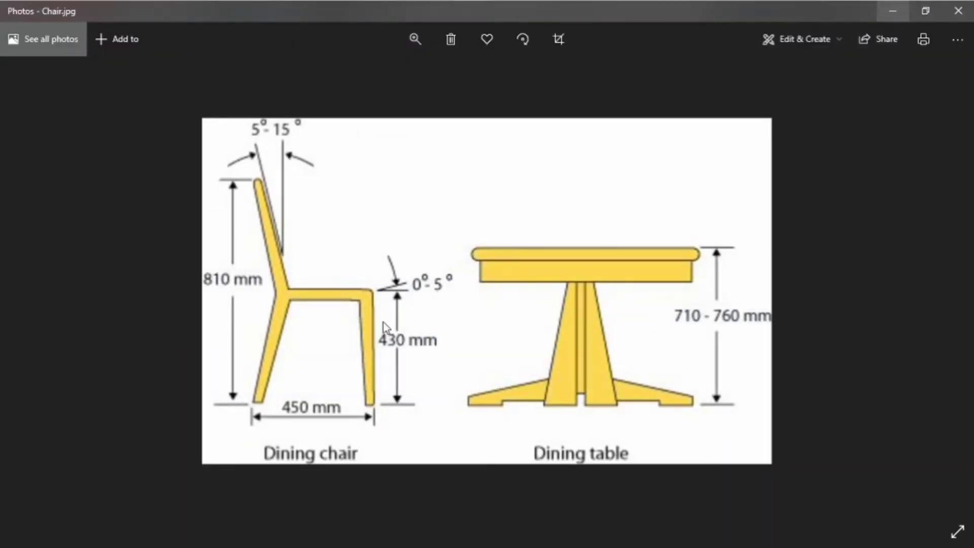
scroll(383, 322, "down", 1)
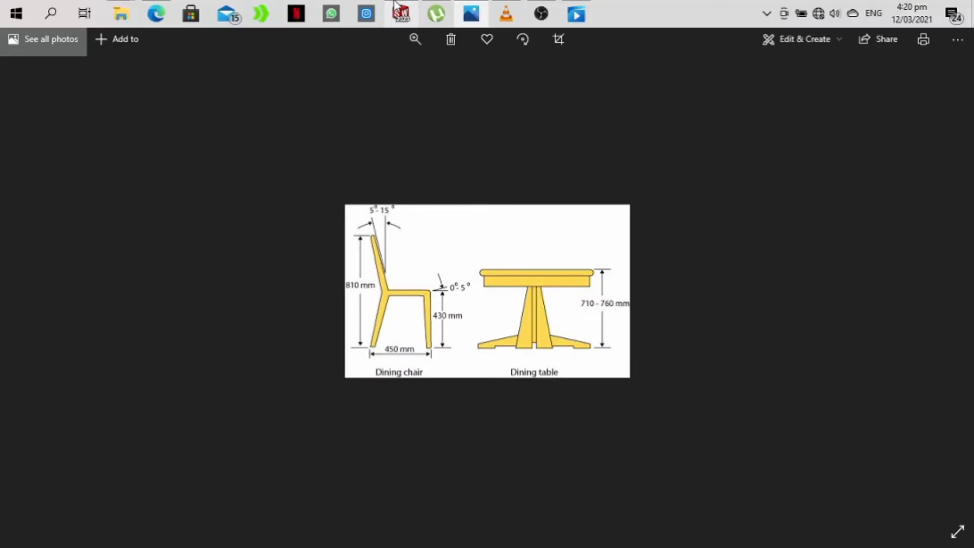
- Dimension the seat height above the floor as 430 mm
left_click(393, 6)
left_click(530, 269)
left_click(530, 424)
left_click(594, 350)
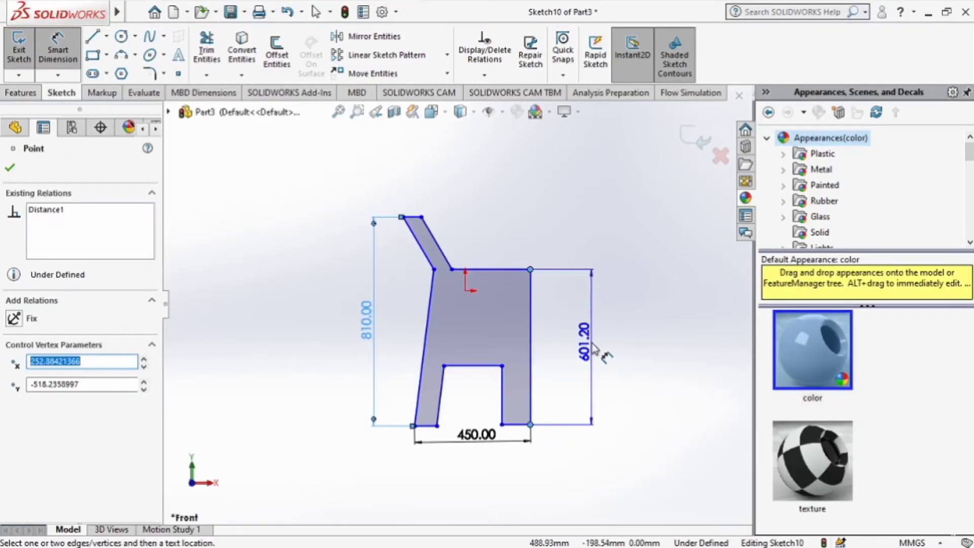
key("Escape")
double_click(593, 349)
type("430")
key("Return")
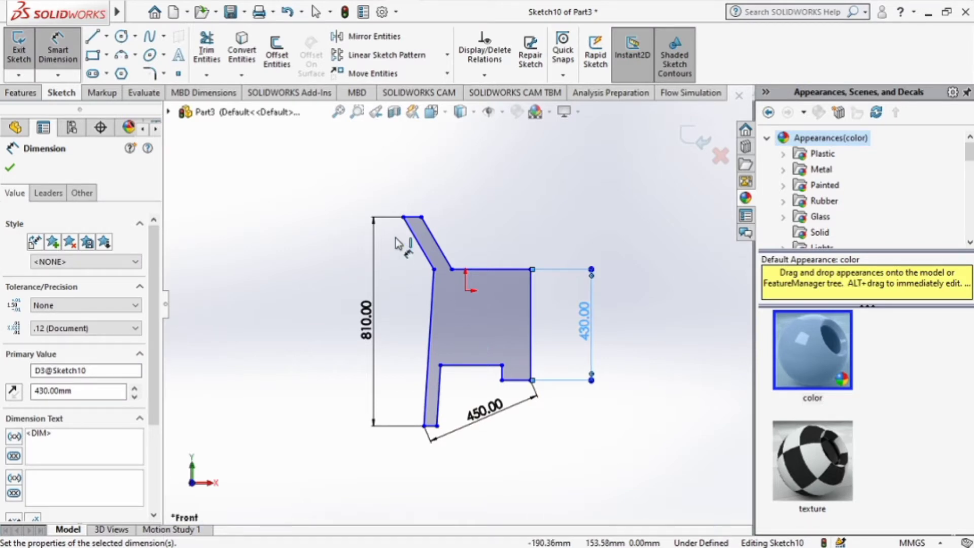
- Set the seat thickness and backrest width to 75 mm each
left_click(492, 271)
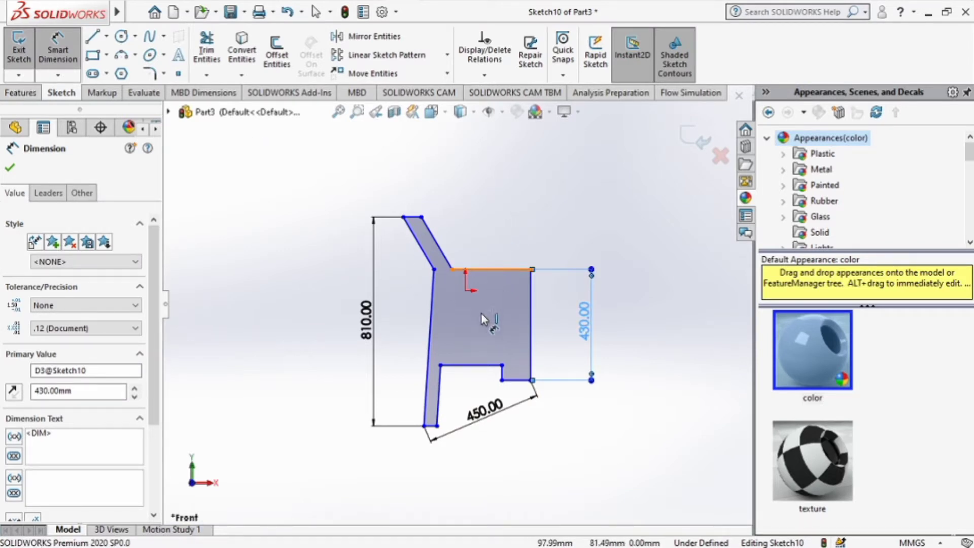
left_click(480, 367)
left_click(277, 304)
type("7")
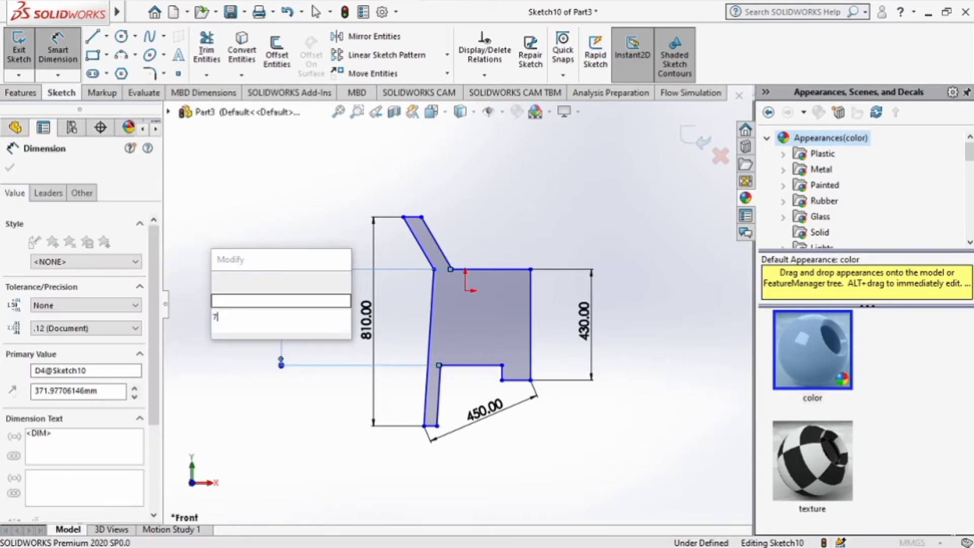
type("5")
key("Return")
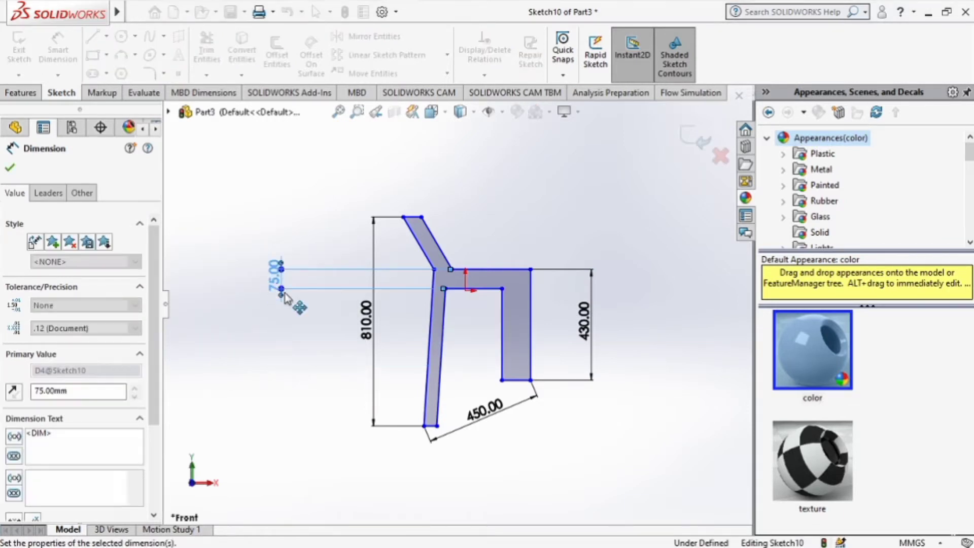
left_click(436, 248)
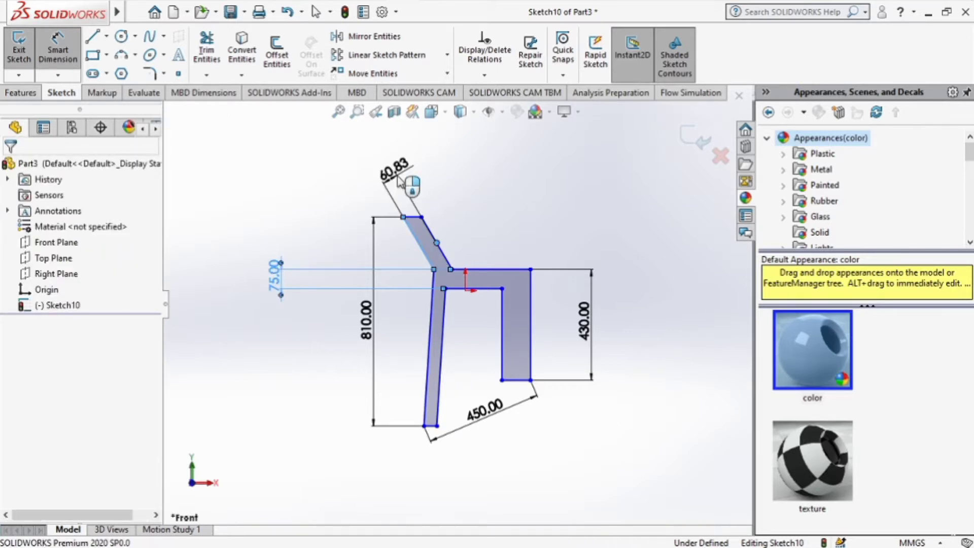
left_click(397, 178)
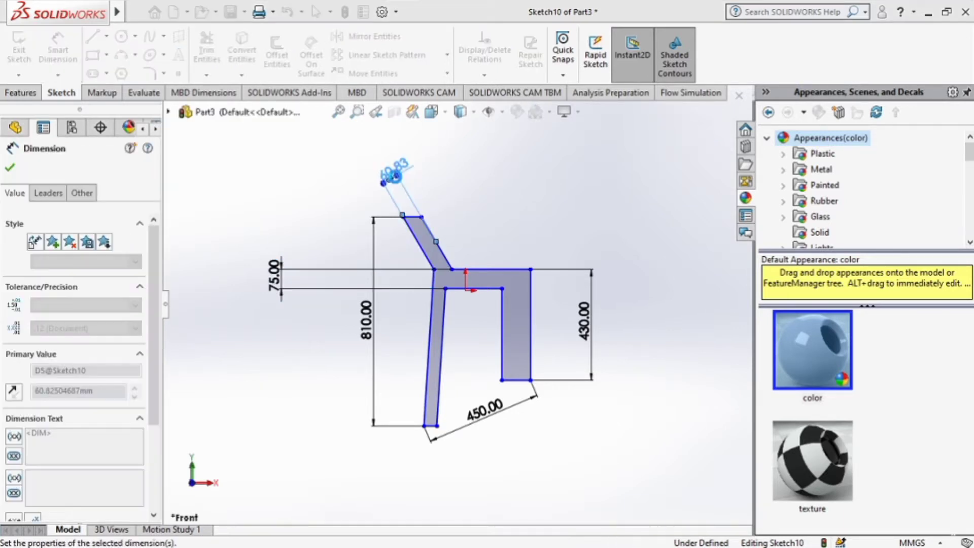
type("75")
key("Return")
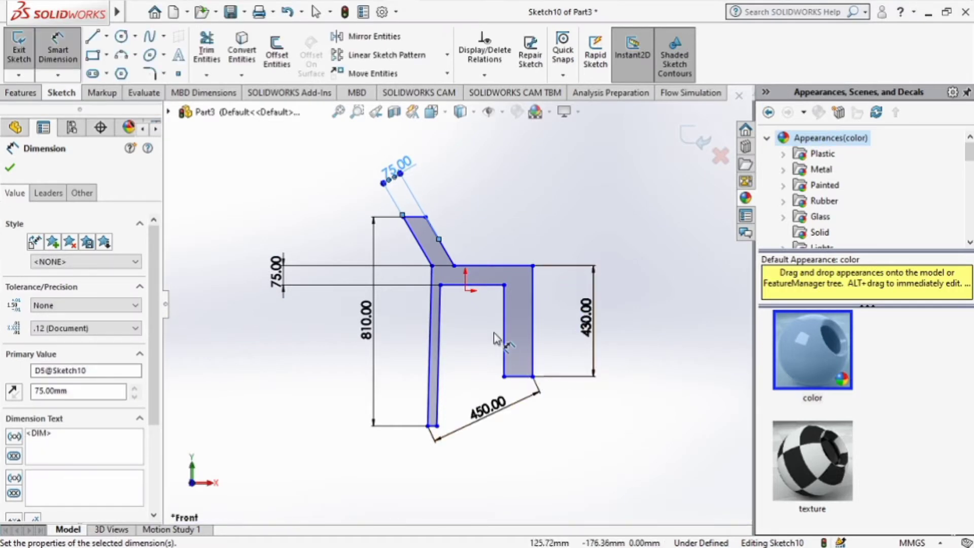
- Set the front and back leg widths to 75 mm each
left_click(502, 333)
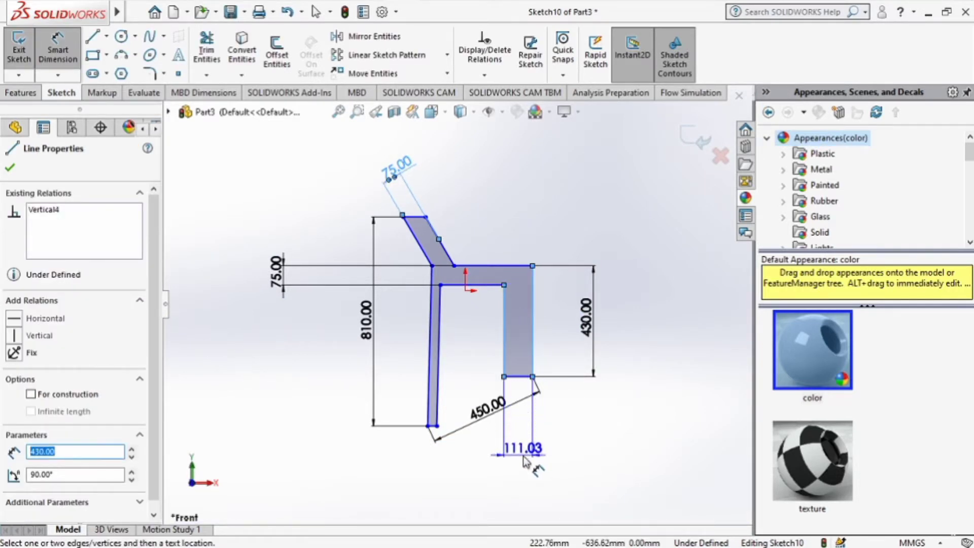
left_click(524, 461)
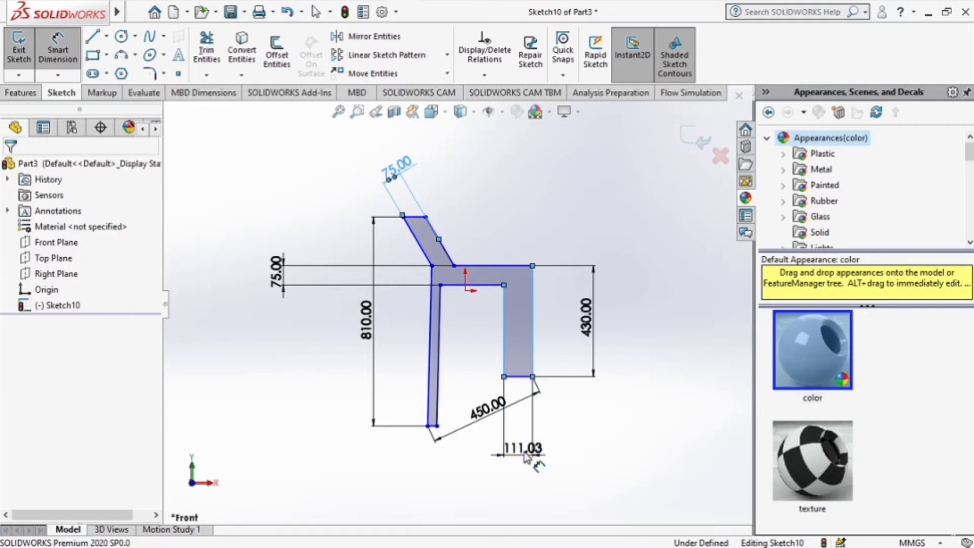
double_click(524, 452)
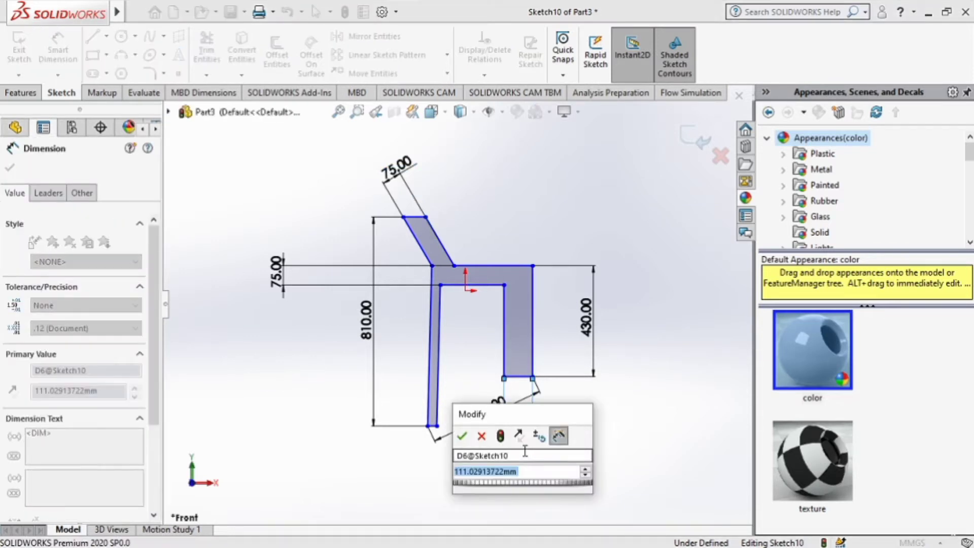
type("75")
key("Return")
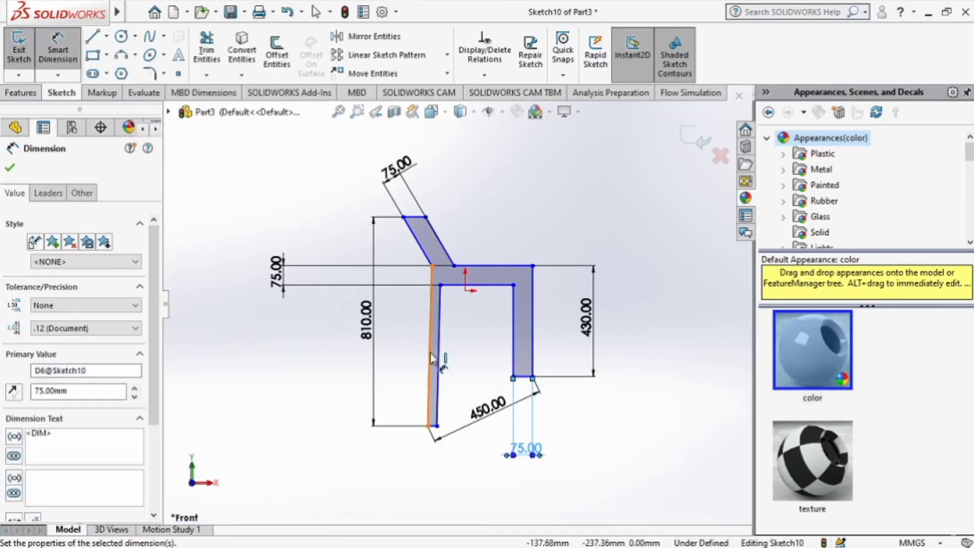
left_click(446, 361)
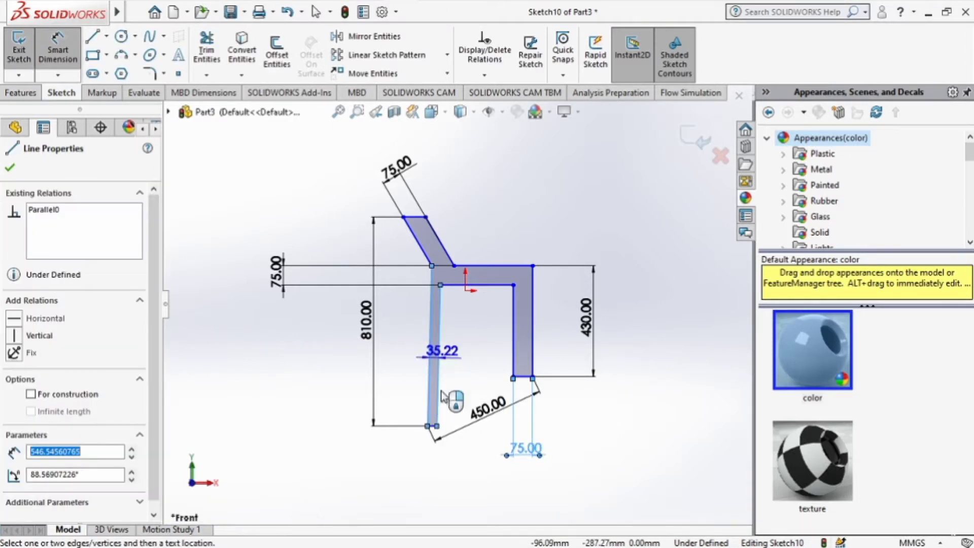
left_click(435, 491)
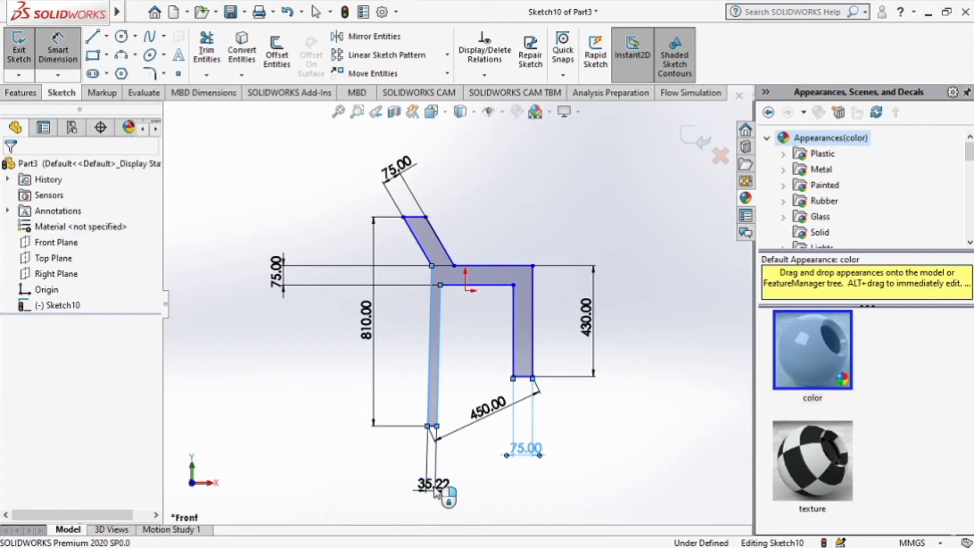
left_click(435, 491)
type("75")
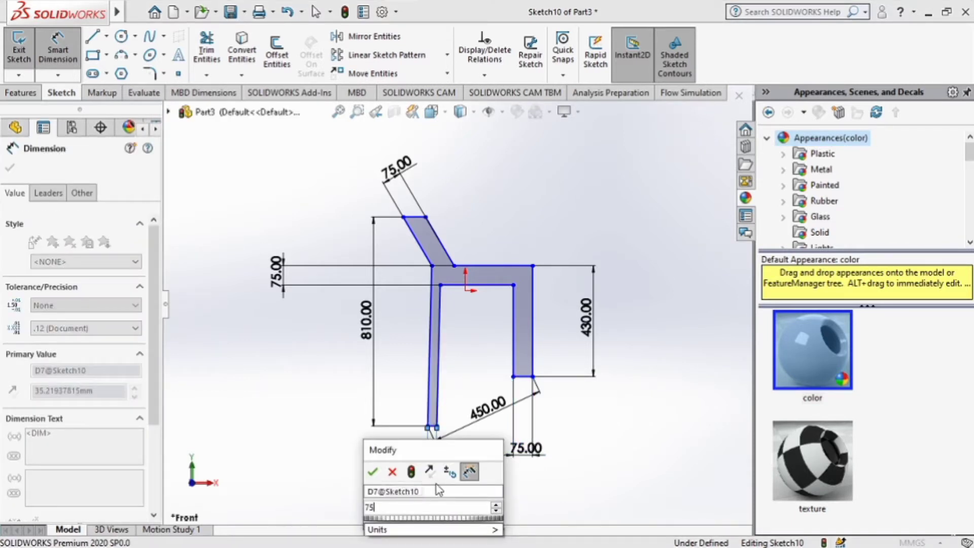
key("Return")
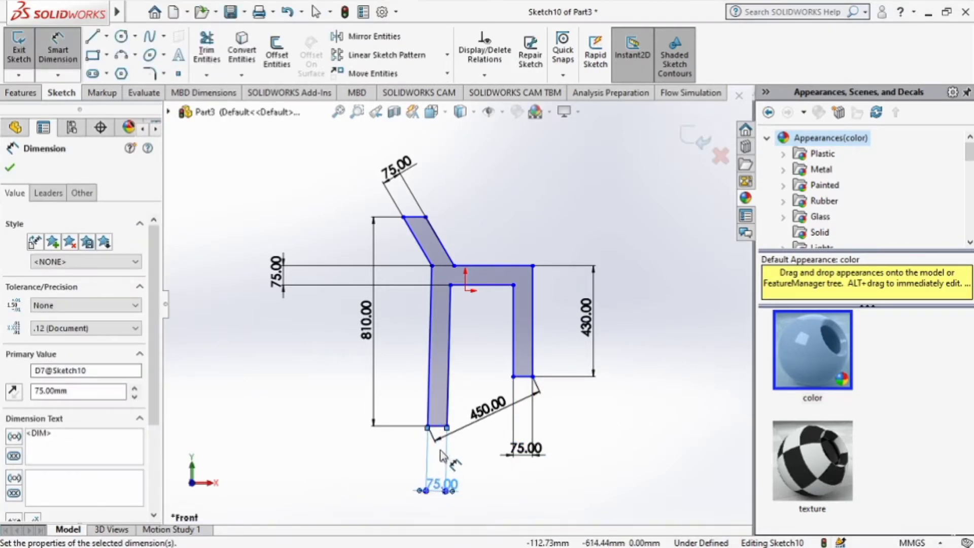
left_click(92, 36)
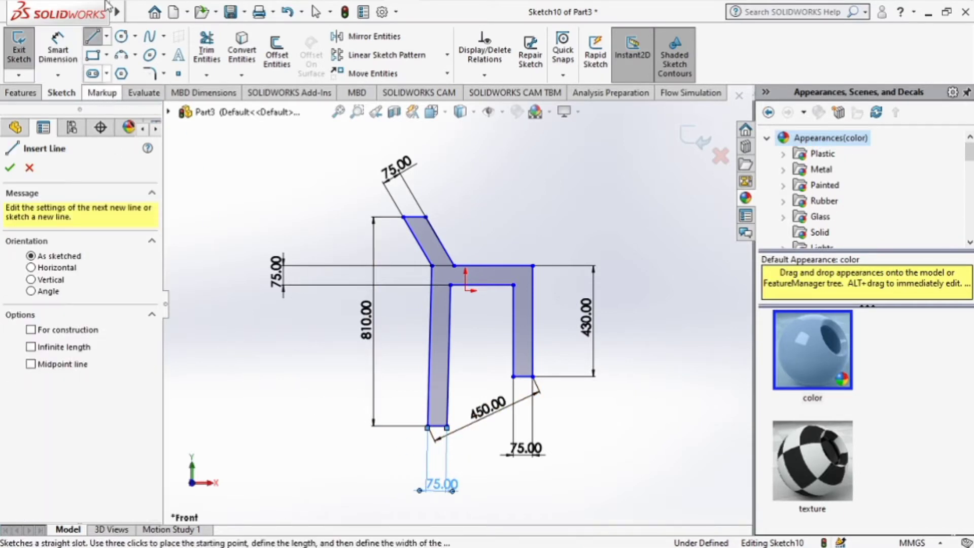
- Draw a horizontal floor centerline beneath the chair profile
left_click(106, 37)
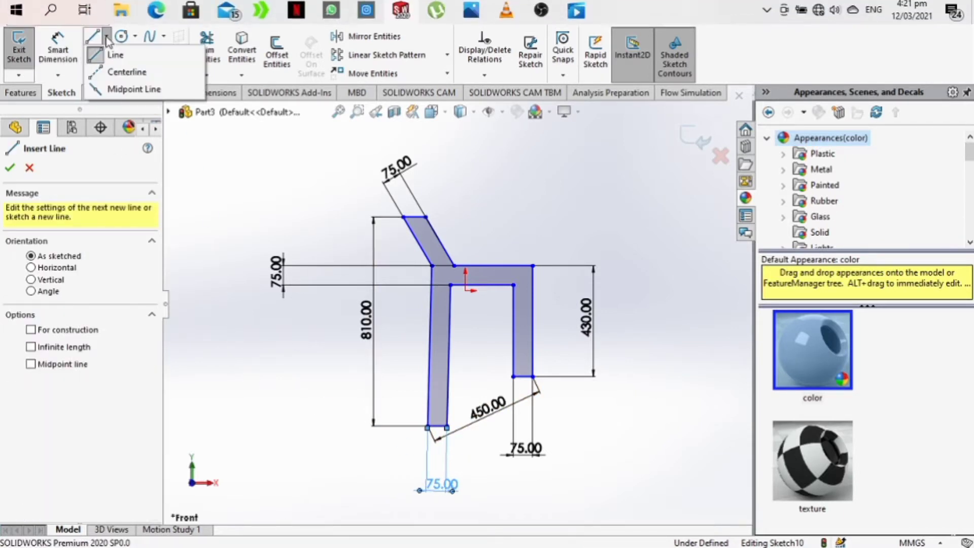
left_click(111, 76)
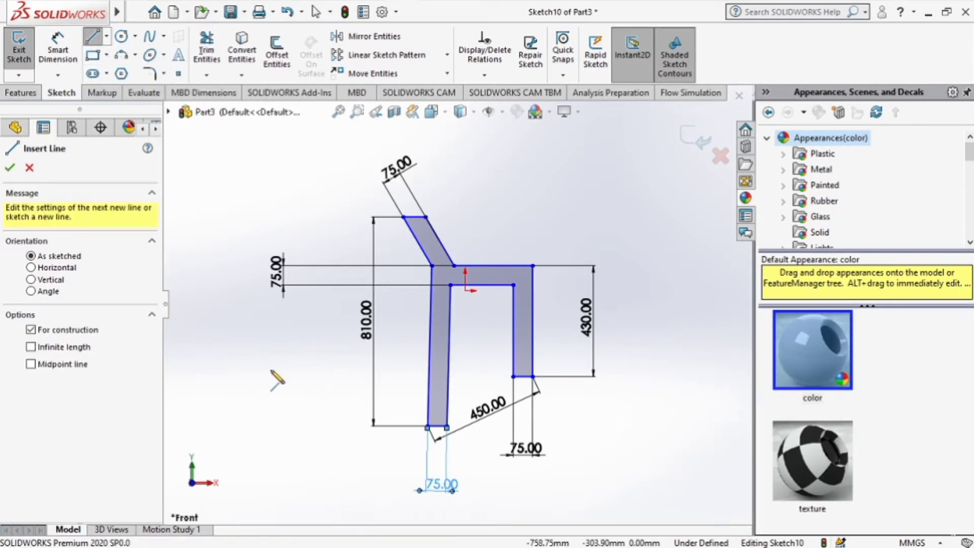
key("Escape")
left_click(246, 373)
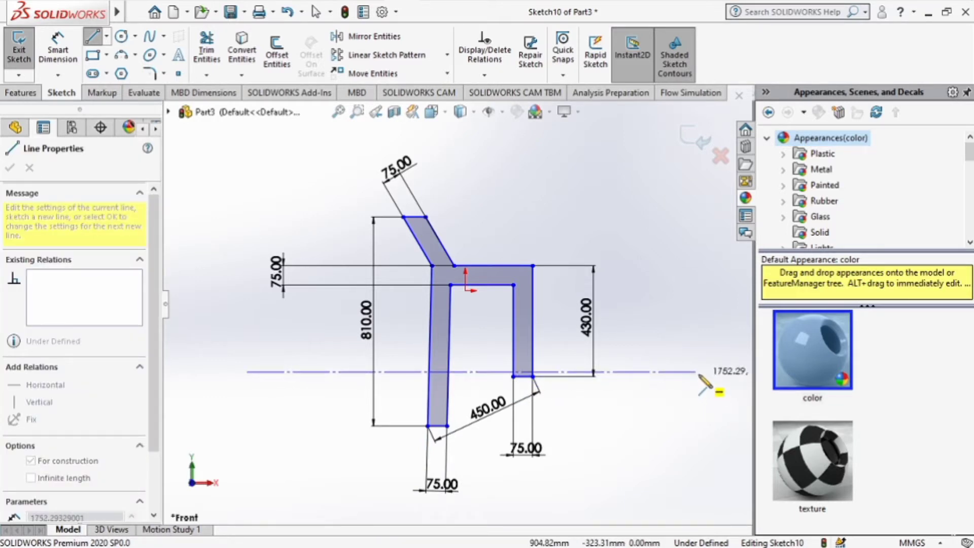
key("Escape")
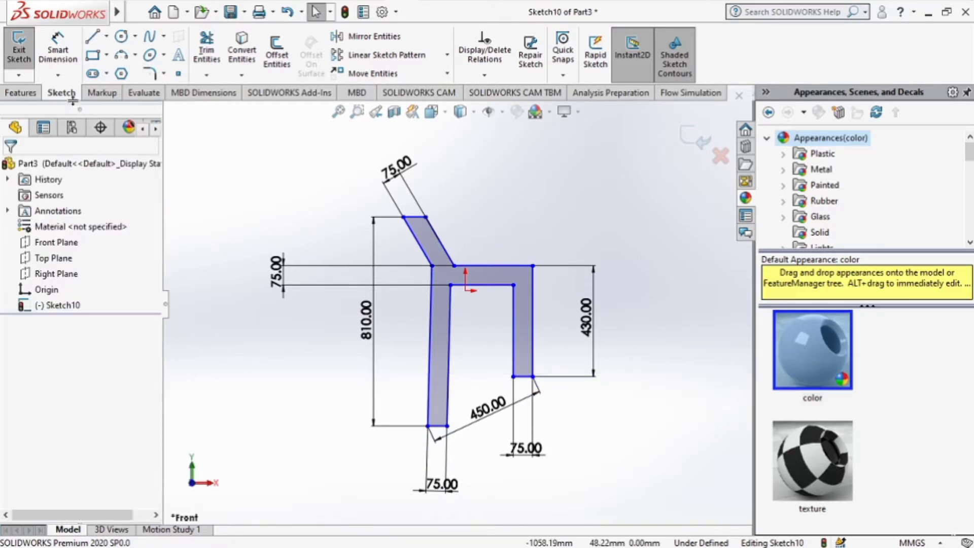
left_click(107, 36)
left_click(106, 74)
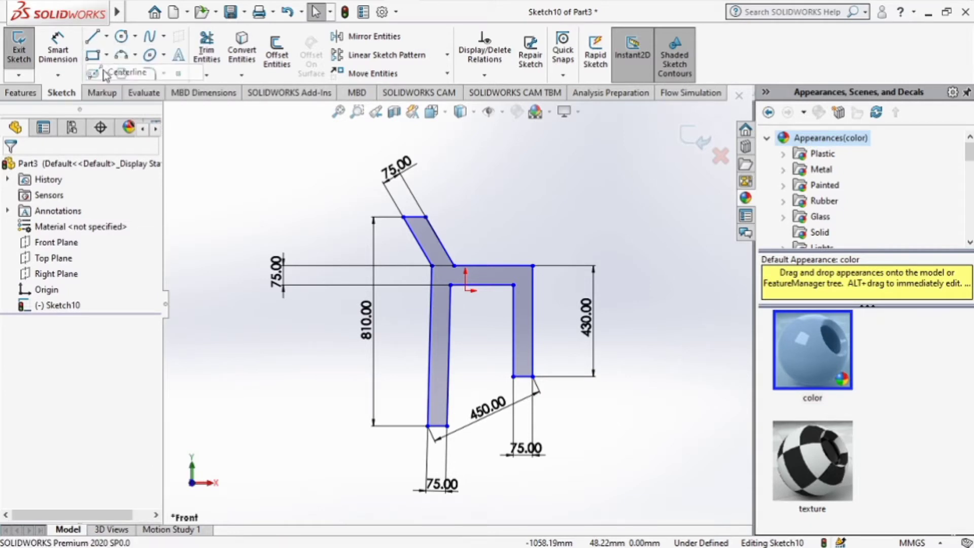
left_click(229, 376)
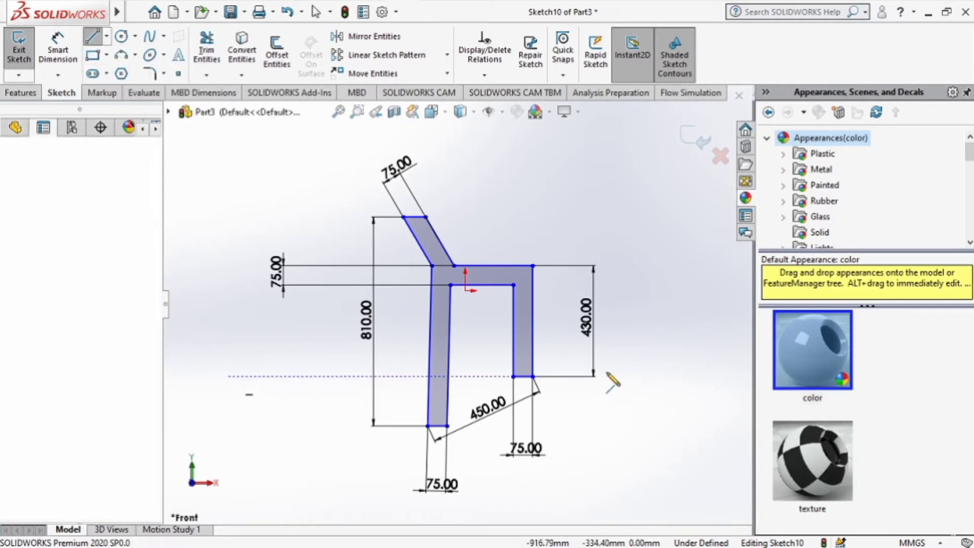
left_click(716, 375)
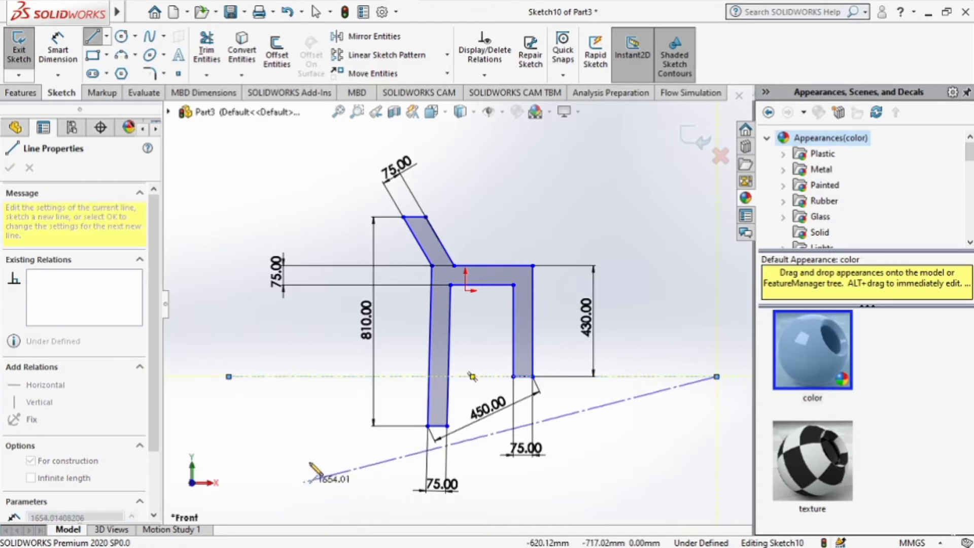
key("Escape")
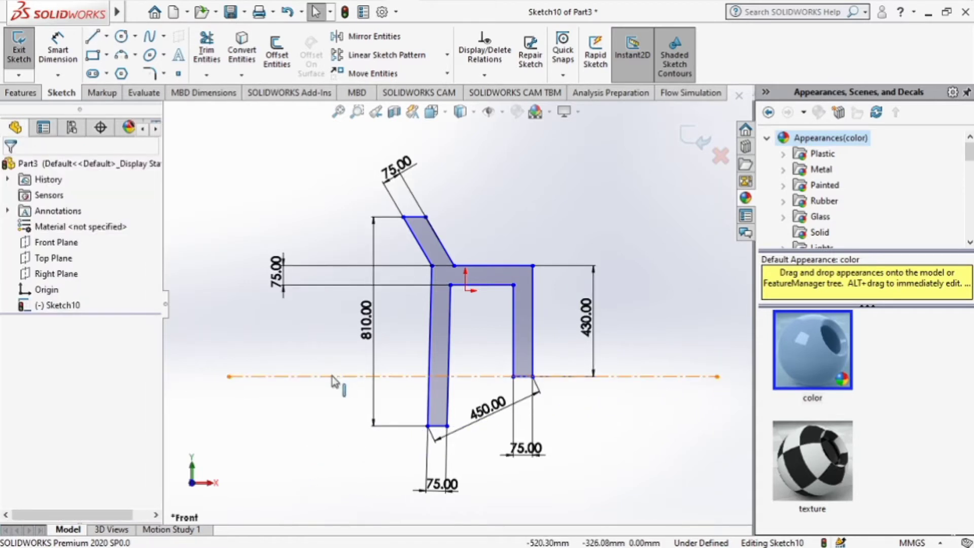
- Make the back leg's bottom point coincident with the floor centerline
left_click(406, 436)
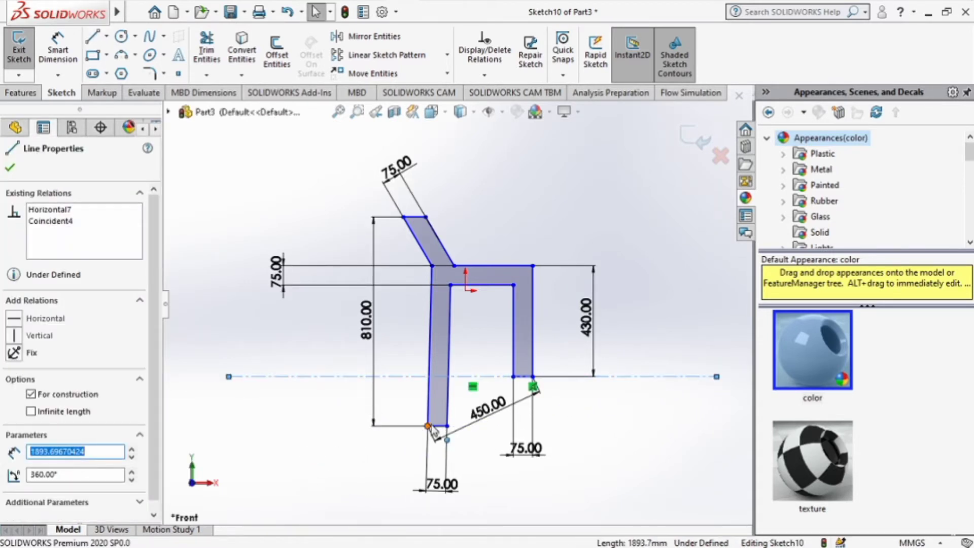
left_click(436, 427)
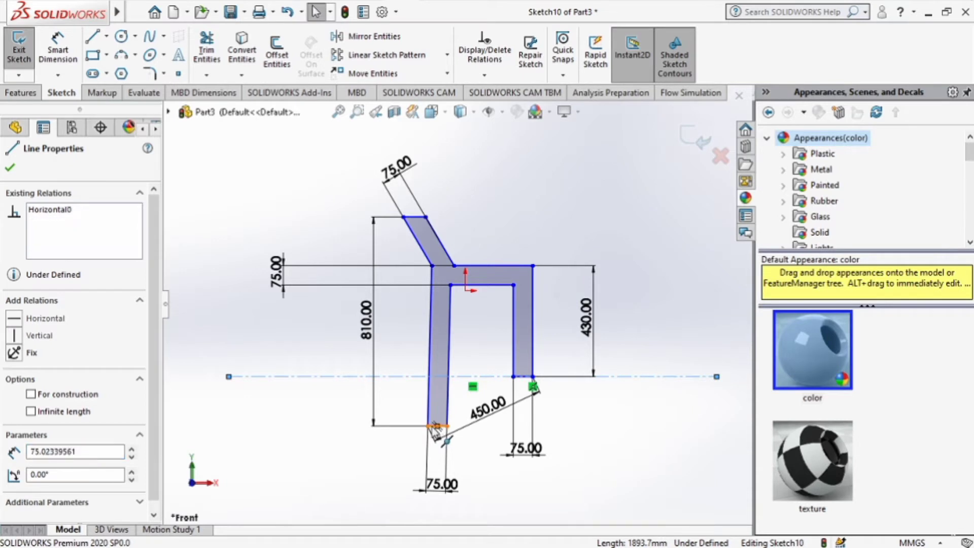
left_click(438, 431, "ctrl")
left_click(67, 416)
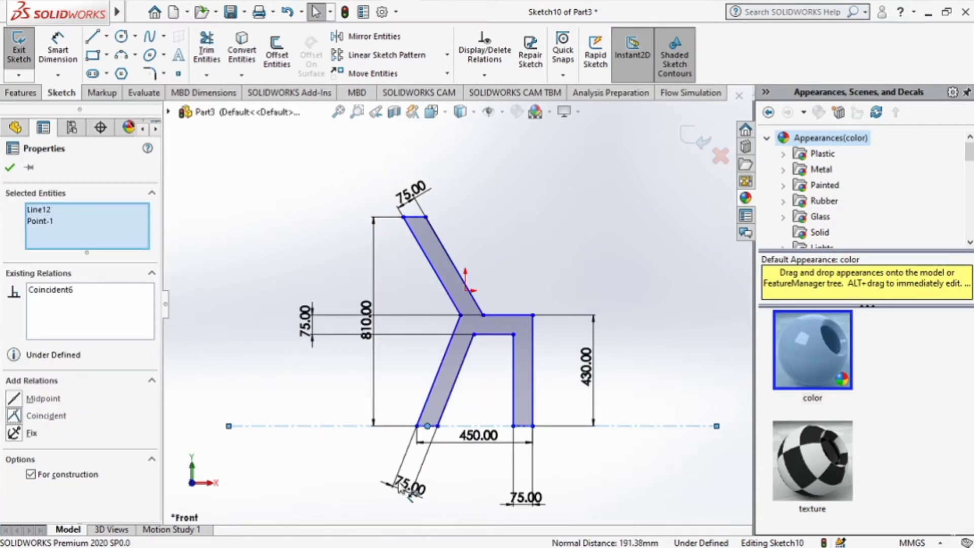
scroll(499, 311, "down", 2)
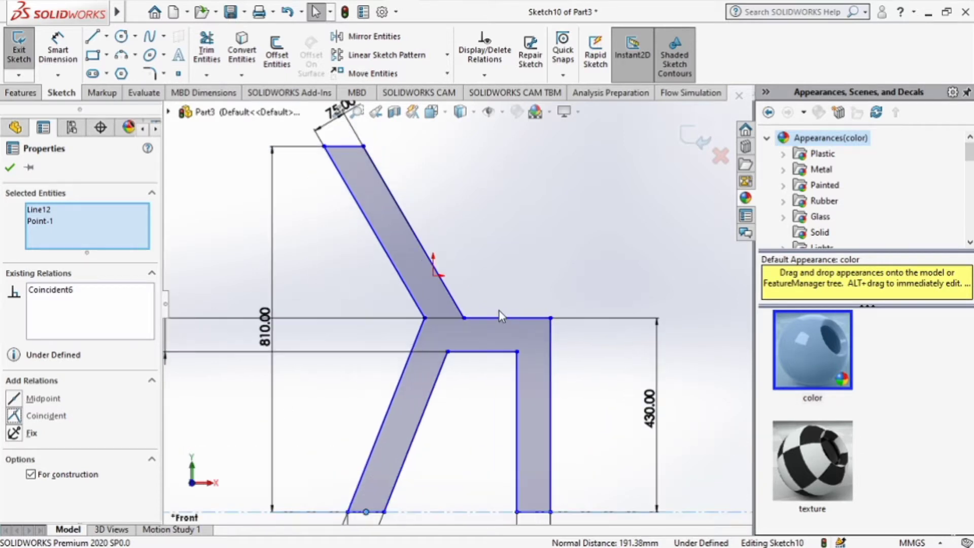
scroll(498, 309, "up", 2)
scroll(499, 307, "up", 1)
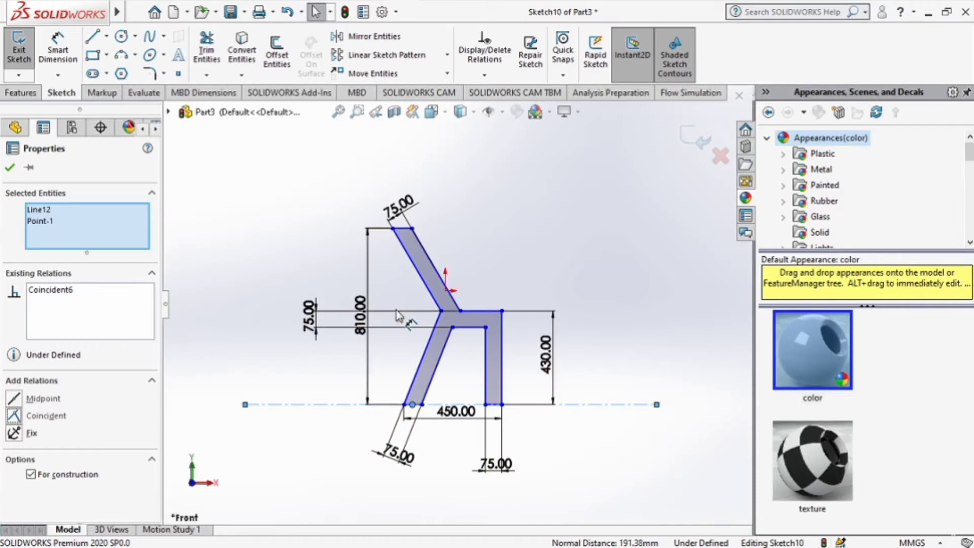
scroll(445, 321, "down", 3)
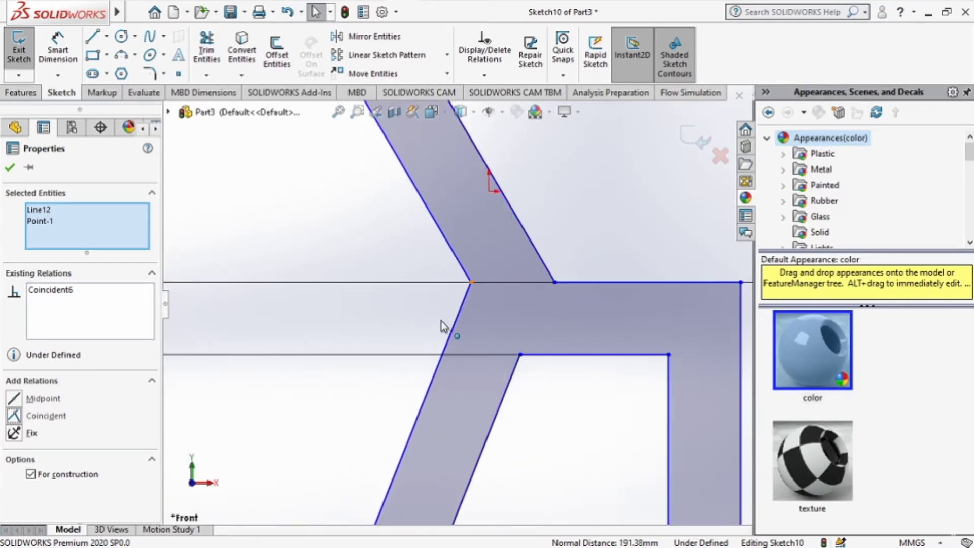
scroll(440, 321, "up", 5)
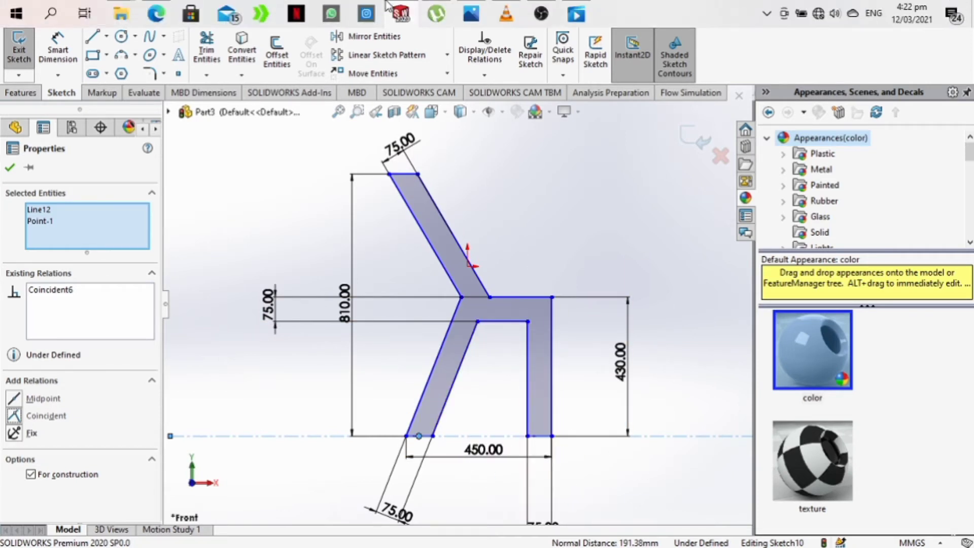
- Check the enlarged chair reference photo, then switch back to the chair sketch
left_click(471, 13)
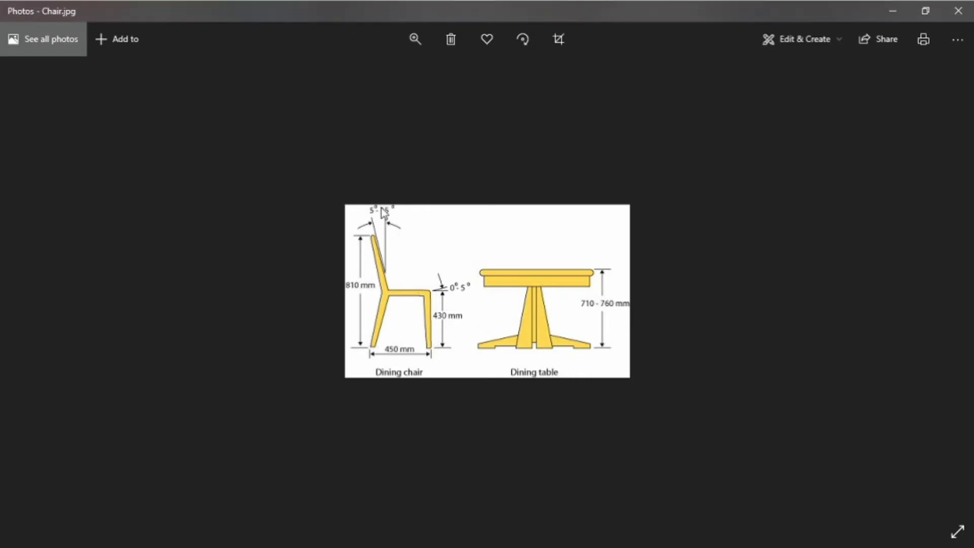
scroll(379, 222, "up", 2, "ctrl")
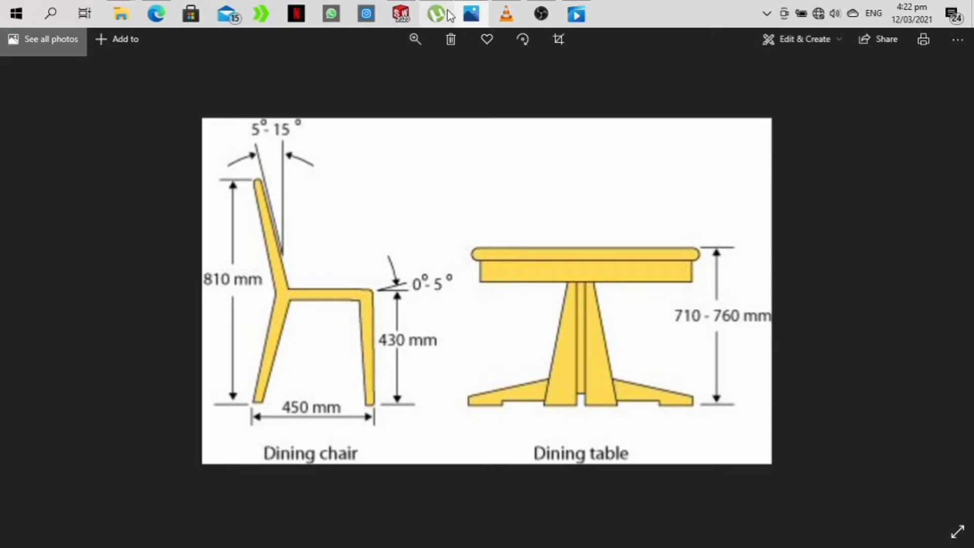
left_click(401, 14)
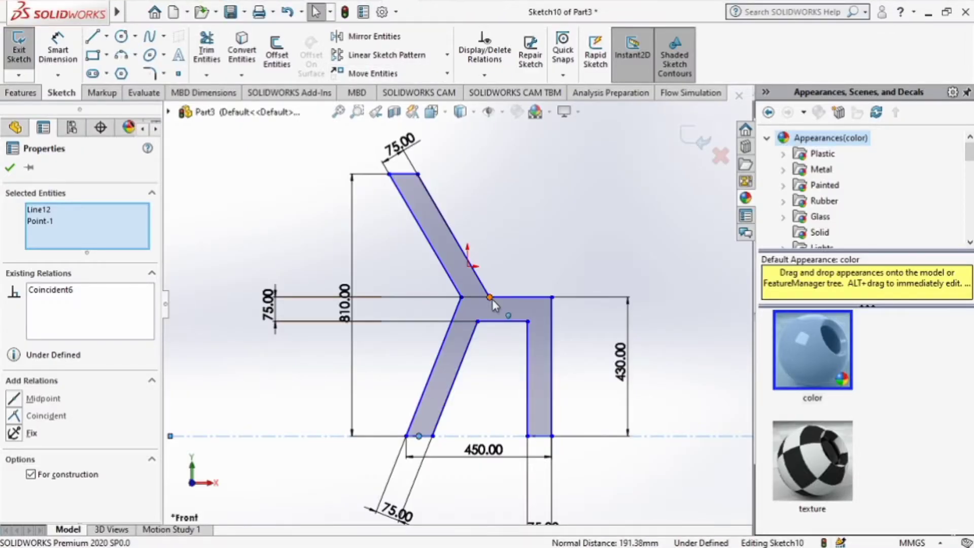
scroll(492, 298, "down", 4)
scroll(492, 298, "up", 2)
scroll(494, 298, "up", 1)
scroll(495, 296, "up", 1)
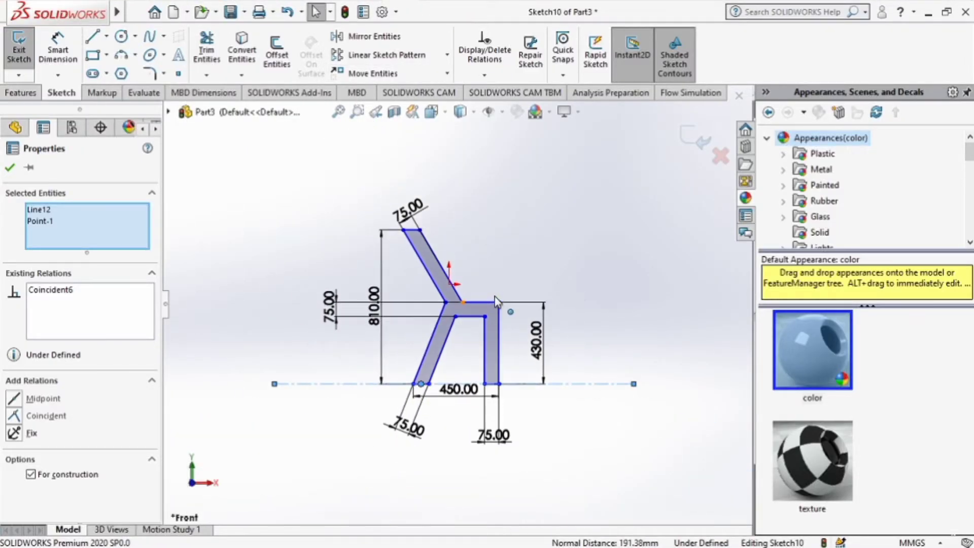
- Draw a vertical centerline down through the seat–backrest junction
left_click(104, 37)
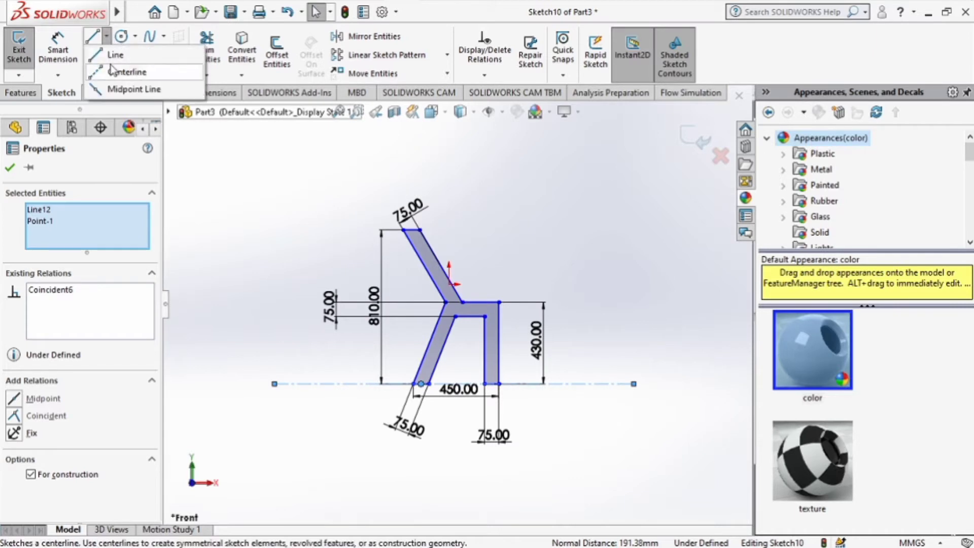
key("l")
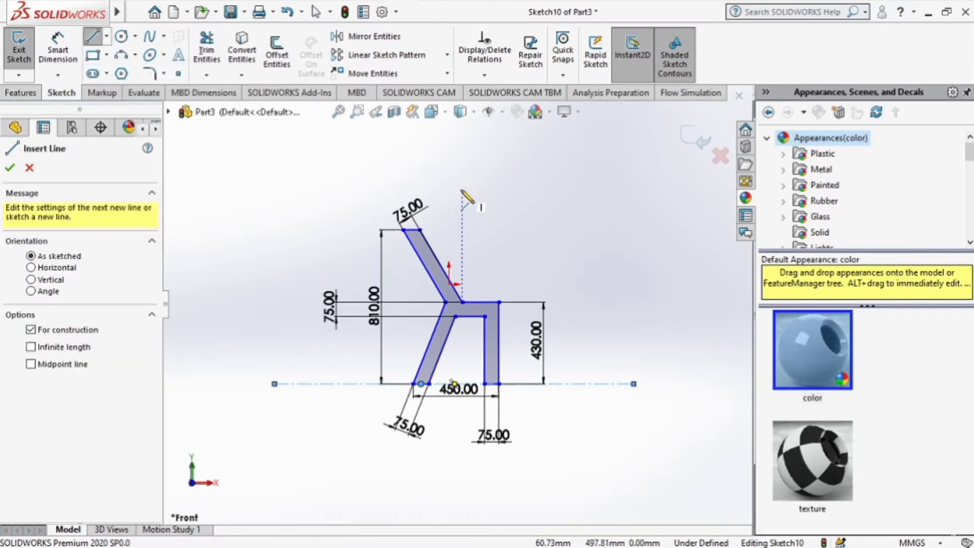
left_click(462, 470)
key("Escape")
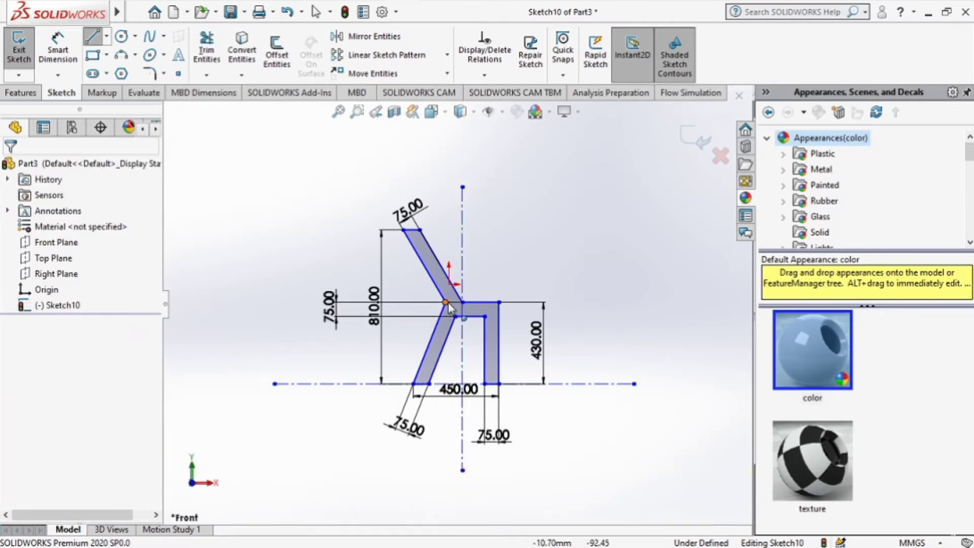
scroll(456, 307, "down", 5)
scroll(456, 307, "down", 3)
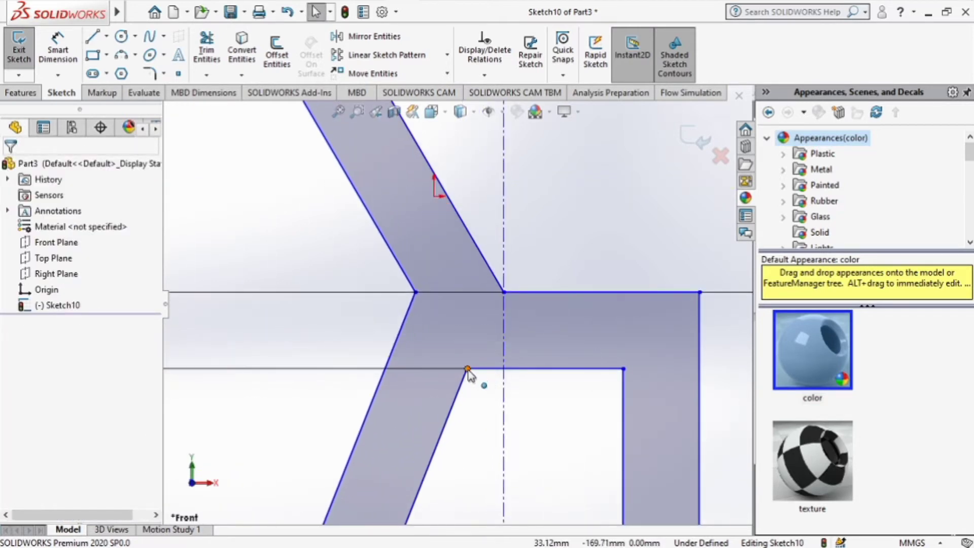
- Try a Coincident relation between the junction point and centerline, then undo it
left_click(504, 401)
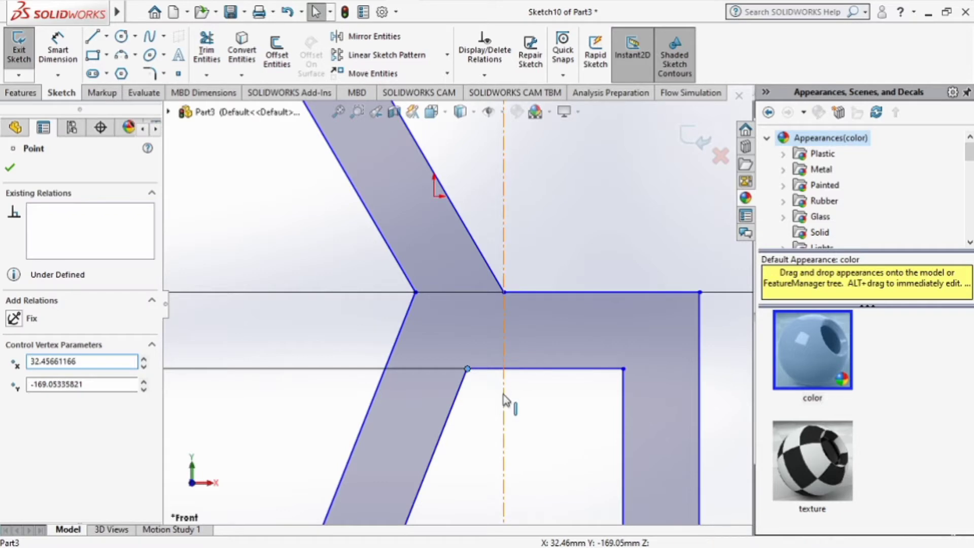
left_click(503, 402)
left_click(513, 436, "ctrl")
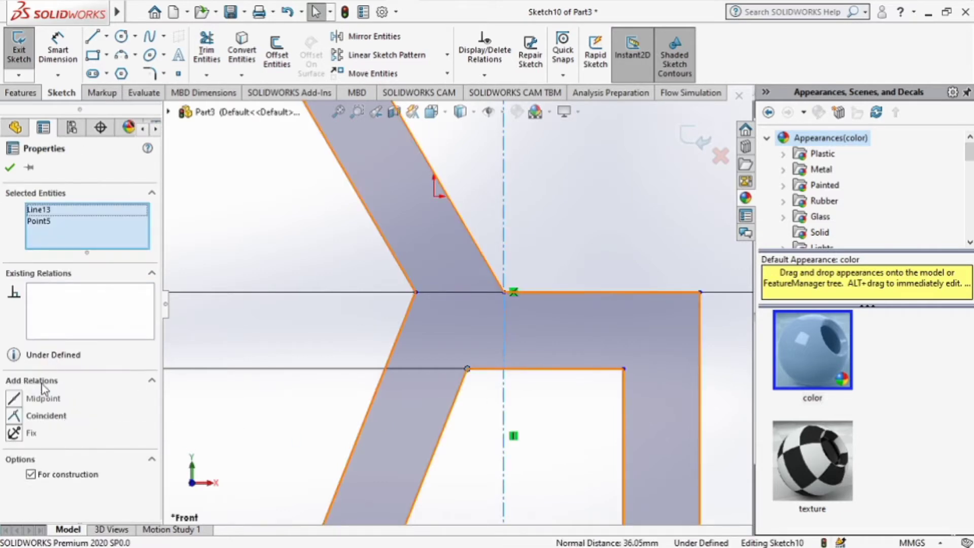
left_click(46, 416)
key("f")
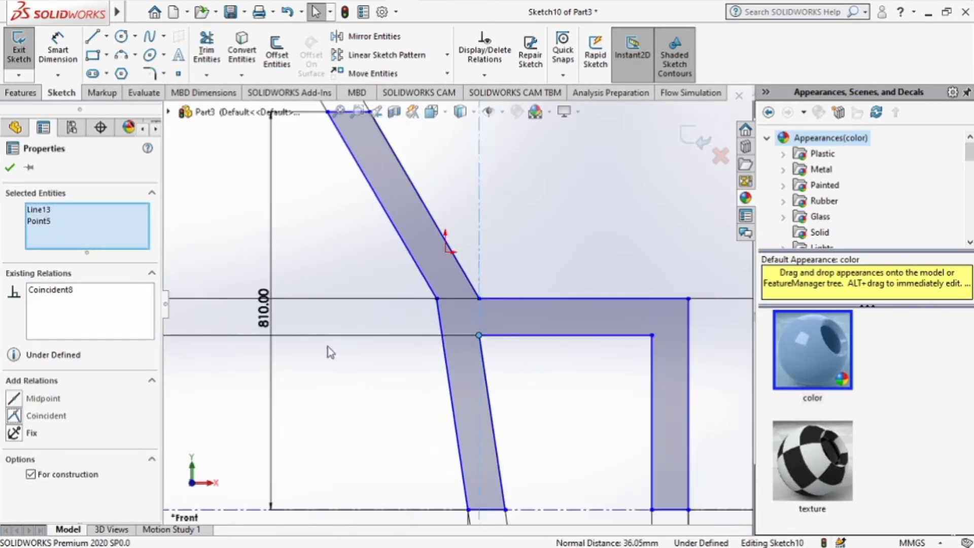
scroll(332, 343, "down", 3)
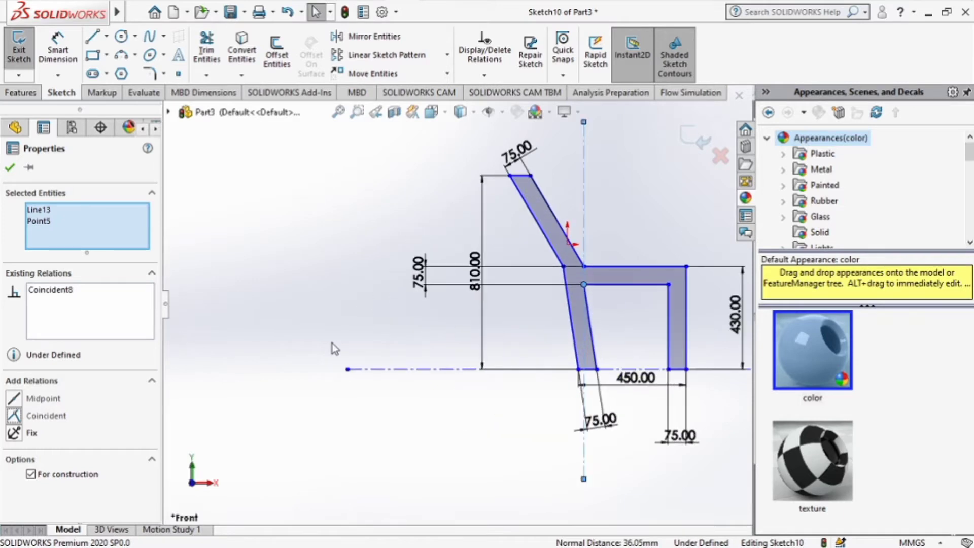
scroll(332, 342, "up", 4)
key("ctrl+z")
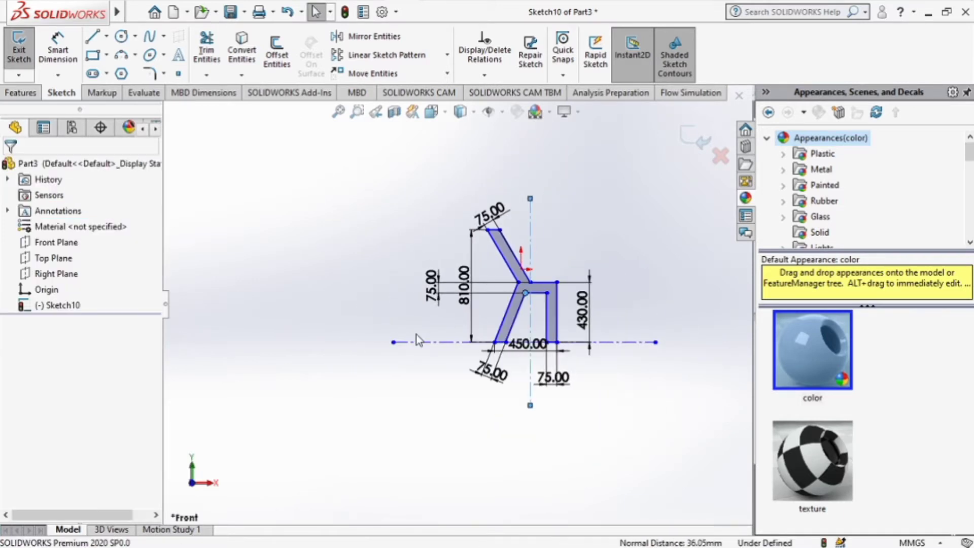
left_click(327, 333)
scroll(543, 271, "down", 1)
scroll(543, 267, "down", 2)
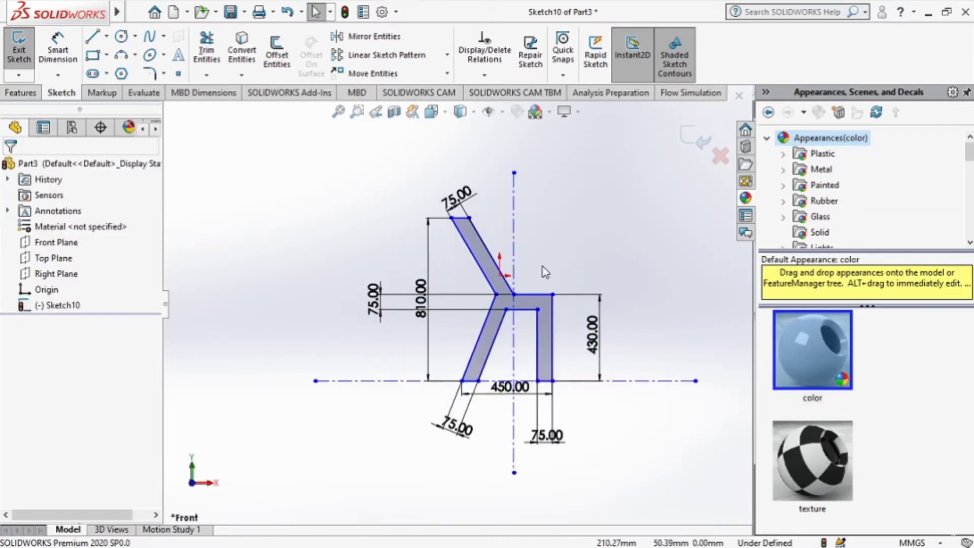
scroll(536, 270, "down", 4)
scroll(535, 273, "down", 1)
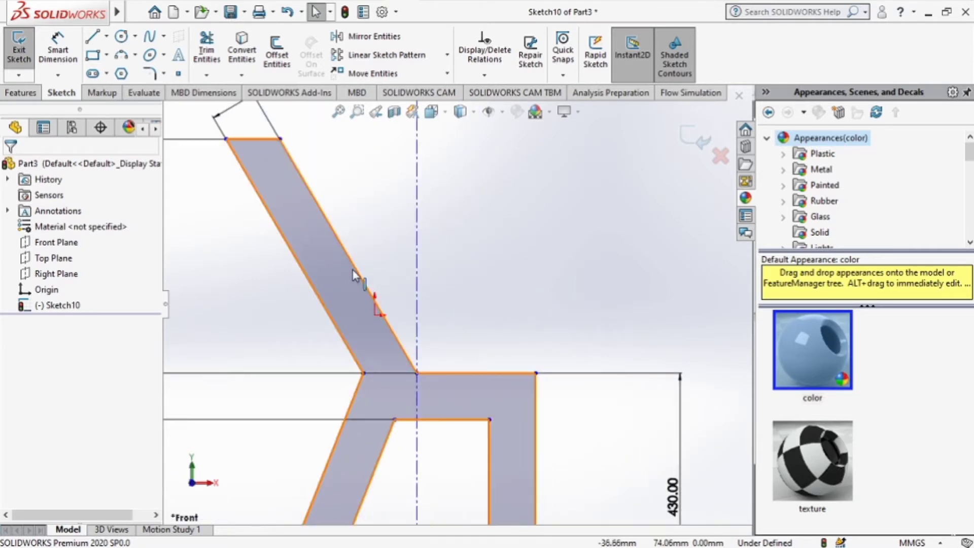
- Dimension the backrest-to-centerline angle as 15°, then zoom to fit the profile
left_click(58, 50)
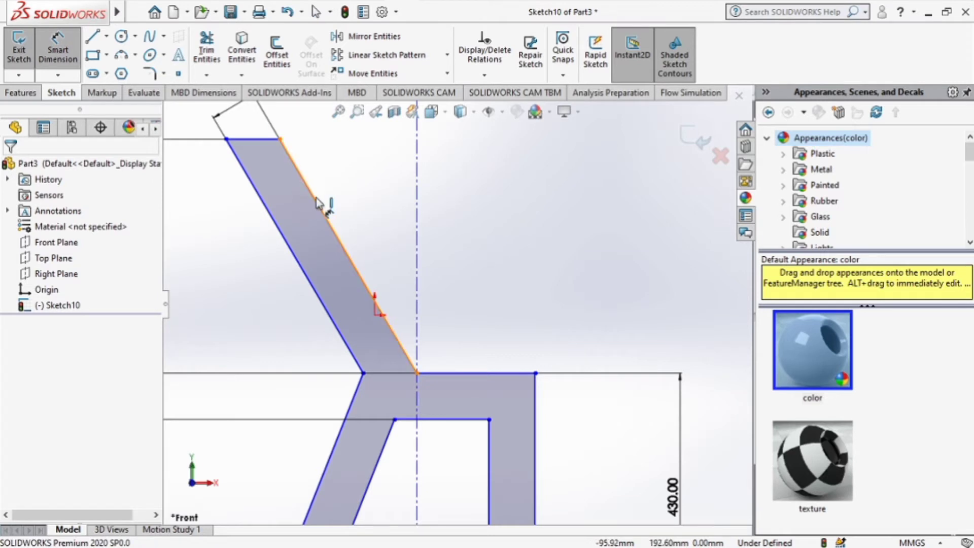
left_click(362, 202)
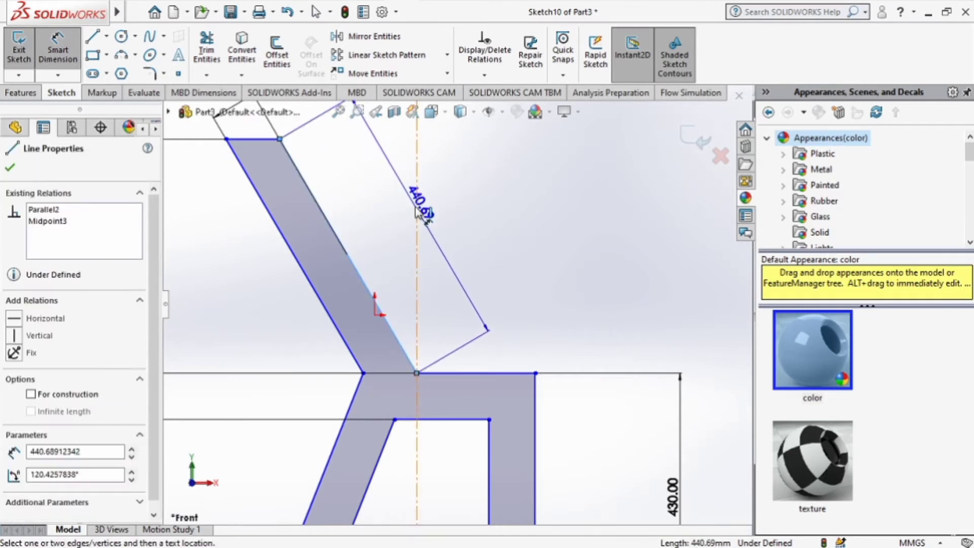
left_click(416, 212)
left_click(381, 207)
type("1")
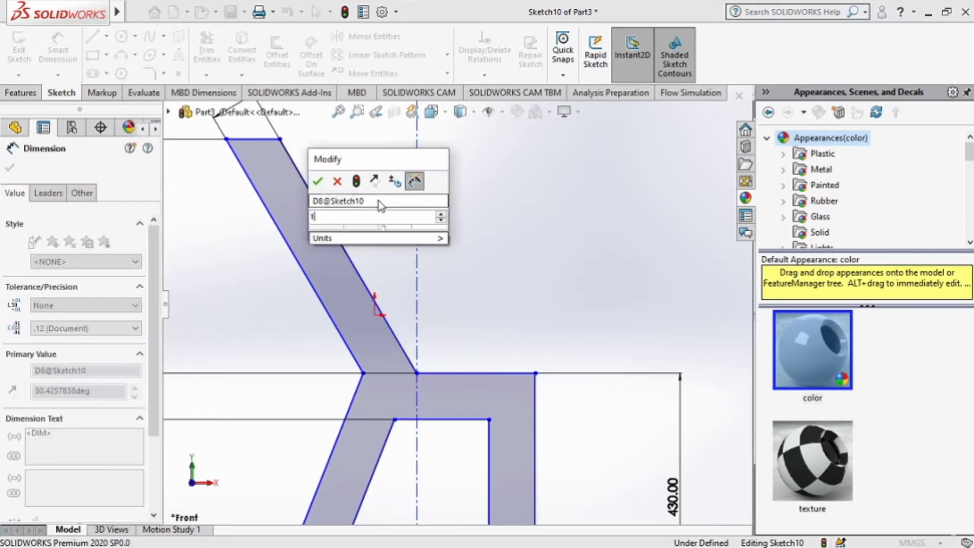
type("30")
key("Return")
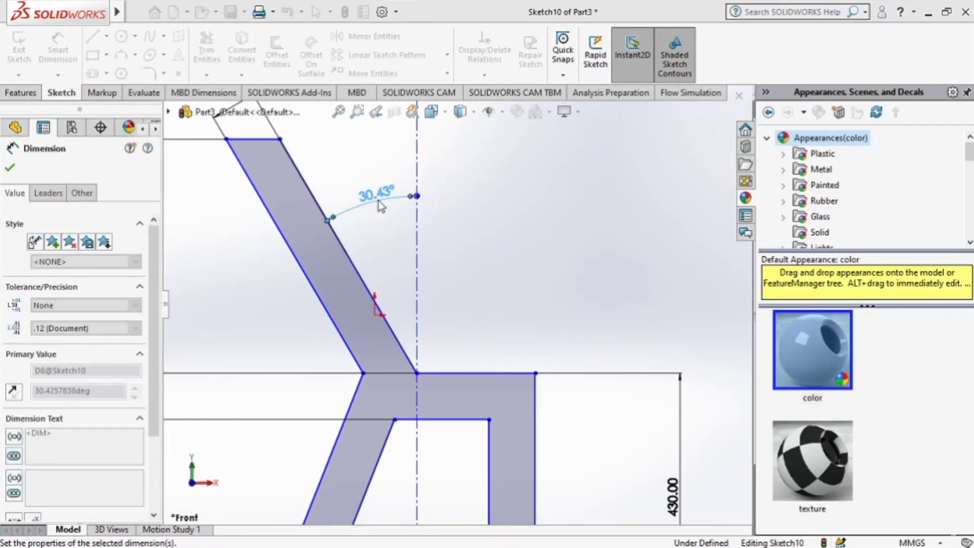
key("z")
scroll(414, 268, "down", 3)
scroll(414, 276, "down", 2)
scroll(413, 277, "up", 3)
scroll(414, 278, "up", 3)
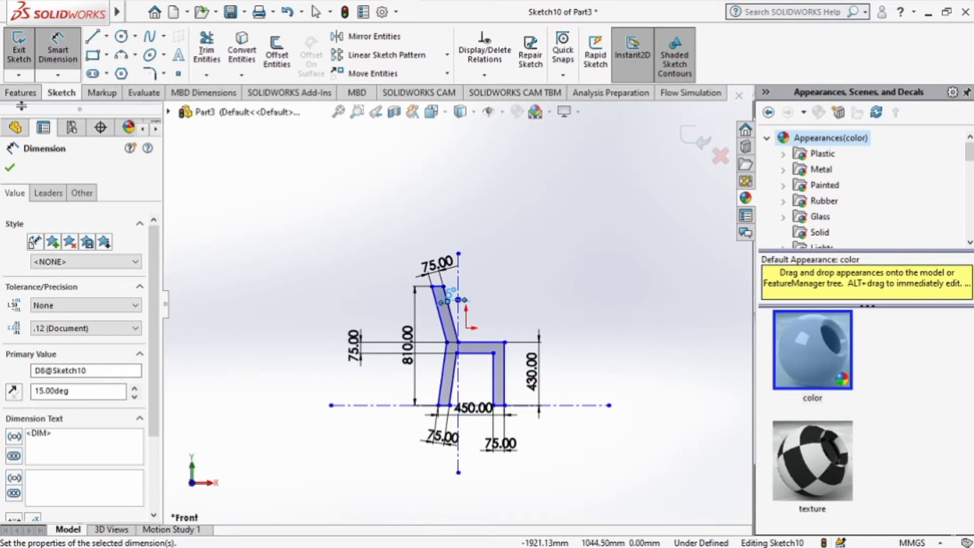
- Extrude the chair profile Blind 450 mm and orbit to view the solid
left_click(18, 92)
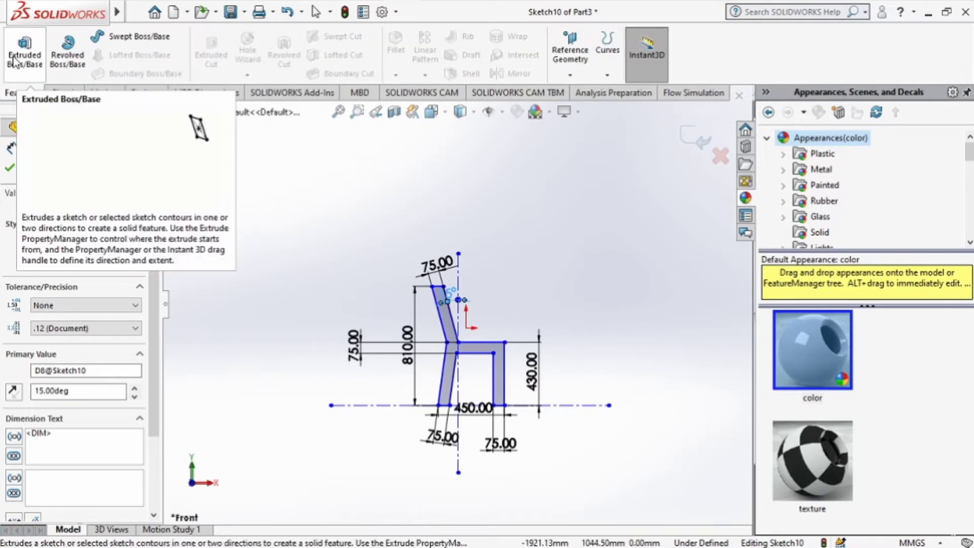
left_click(15, 61)
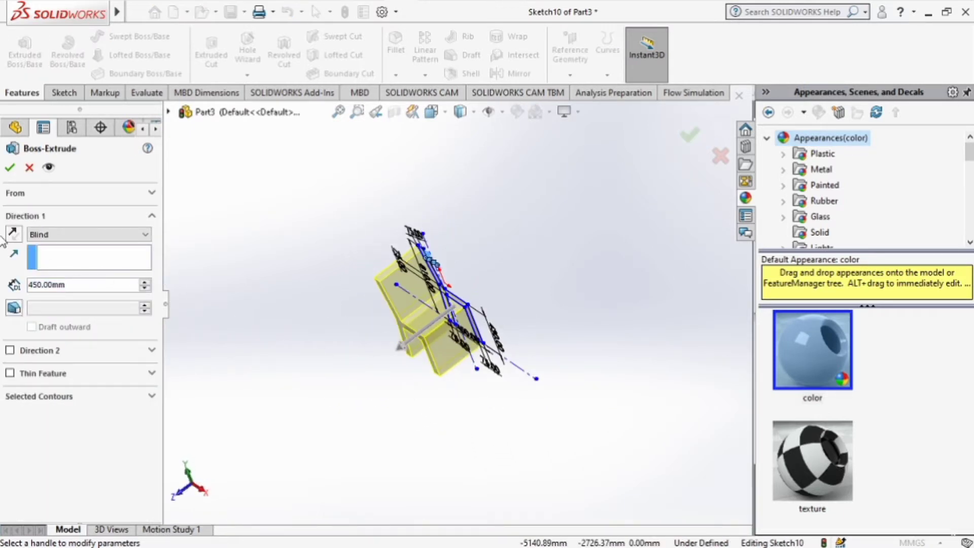
left_click(9, 168)
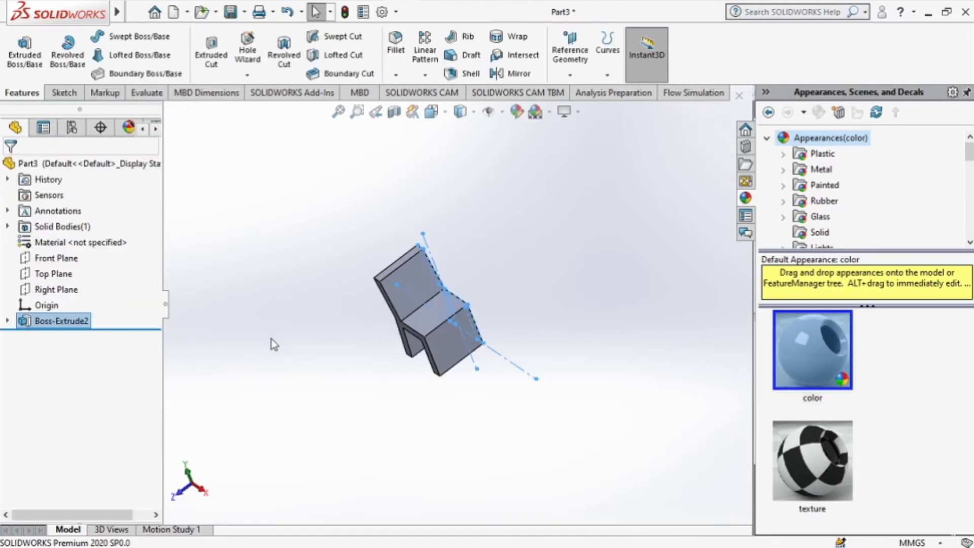
mouse_move(472, 397)
middle_mouse_down()
mouse_move(365, 337)
mouse_move(316, 290)
mouse_move(236, 322)
mouse_move(541, 338)
mouse_move(474, 298)
mouse_move(522, 270)
mouse_move(592, 252)
mouse_move(443, 391)
mouse_move(446, 377)
middle_mouse_up()
- Turn the view normal to the chair's front face, then clear the selection
left_click(426, 328)
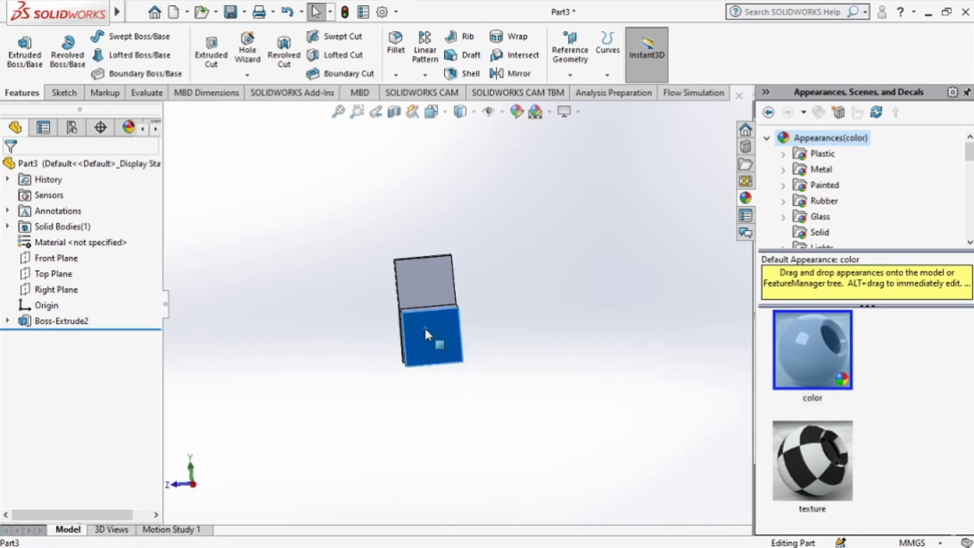
right_click(427, 328)
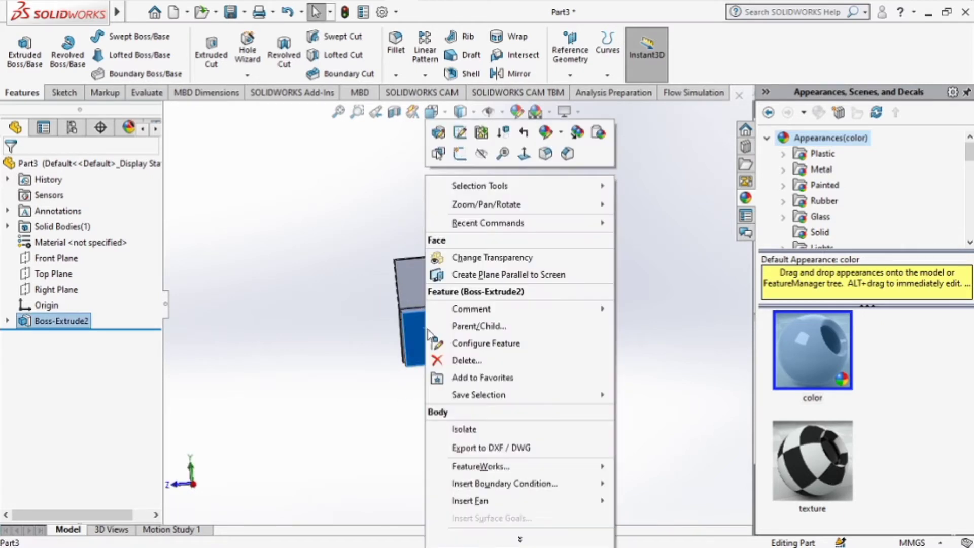
left_click(523, 153)
left_click(296, 384)
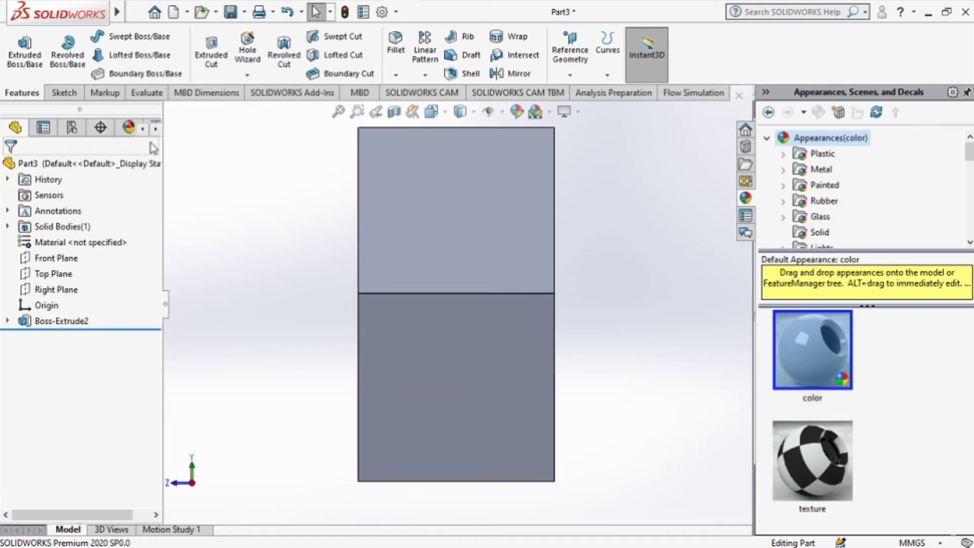
- Select the lower front face of Boss-Extrude2 as the sketch plane
left_click(65, 93)
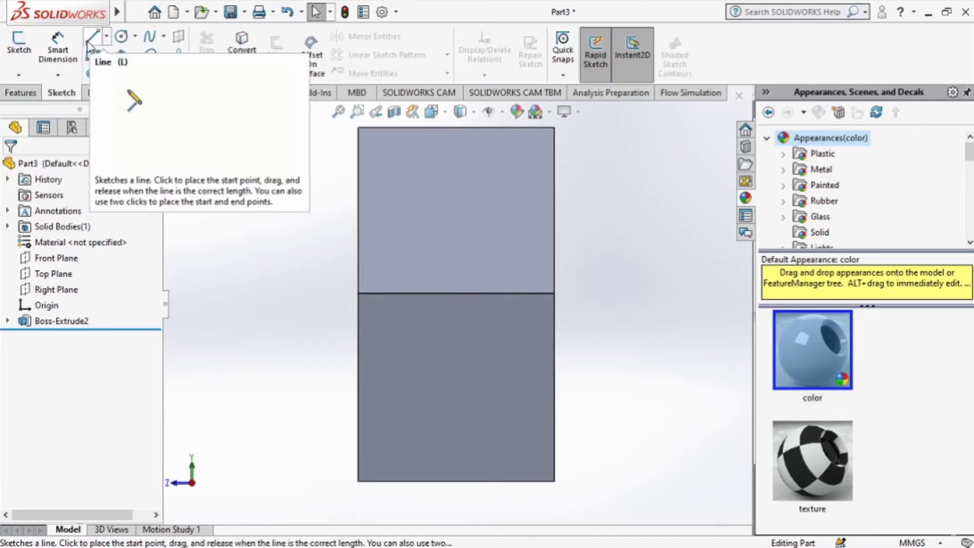
left_click(384, 482)
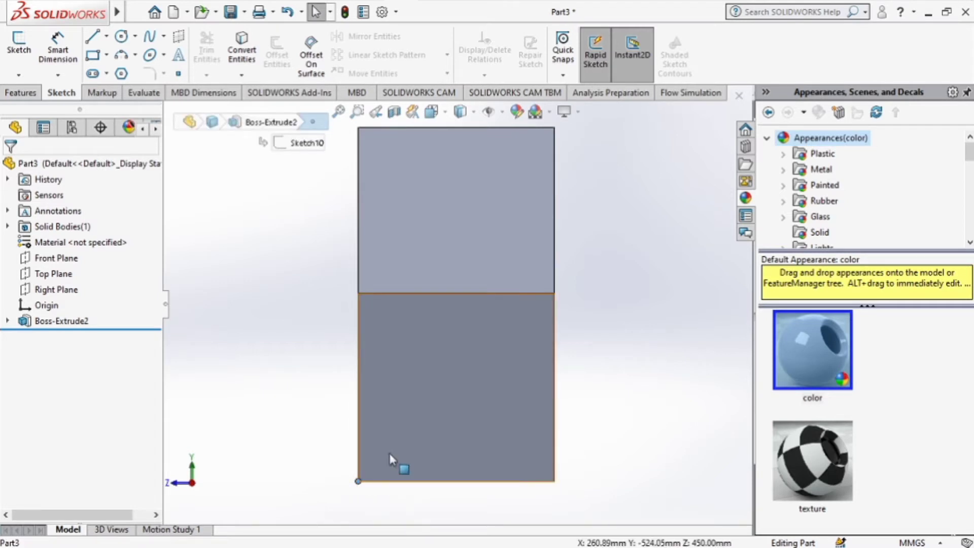
left_click(381, 475)
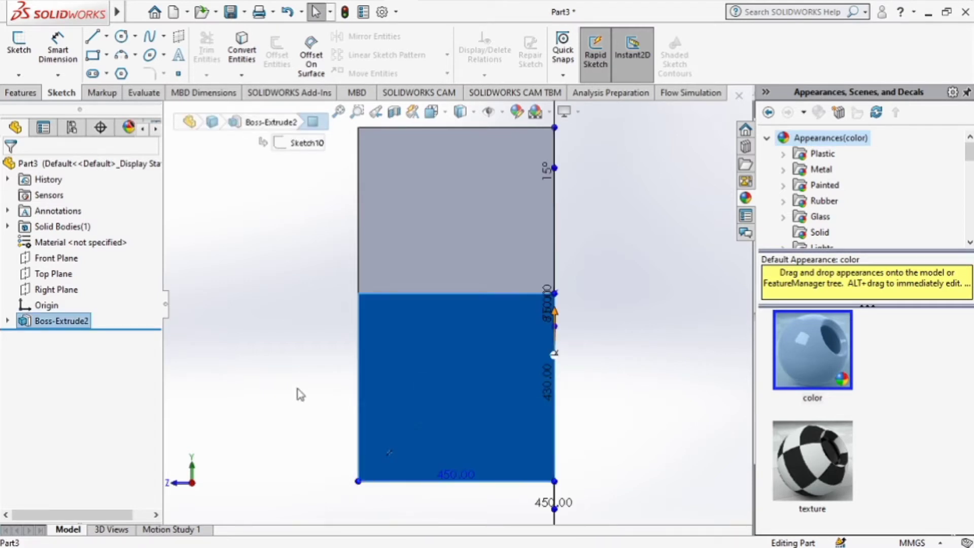
- Draw four connected lines in Sketch11 forming a rectangle on the block's bottom edge
left_click(92, 36)
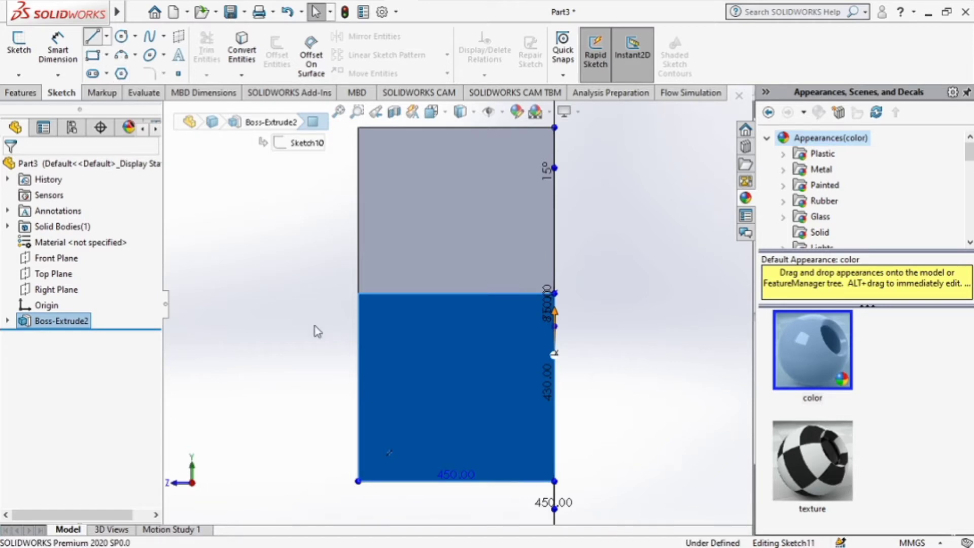
left_click(358, 481)
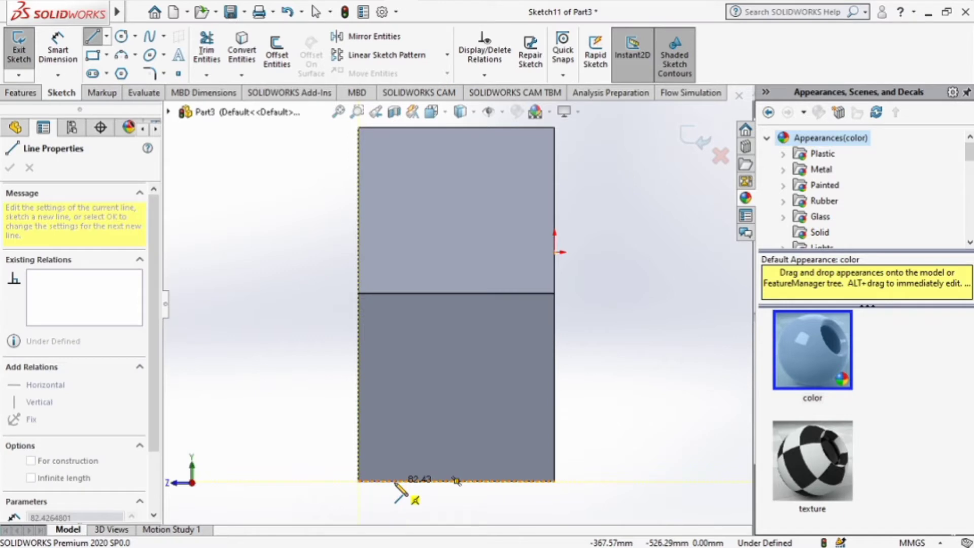
key("Escape")
key("Escape")
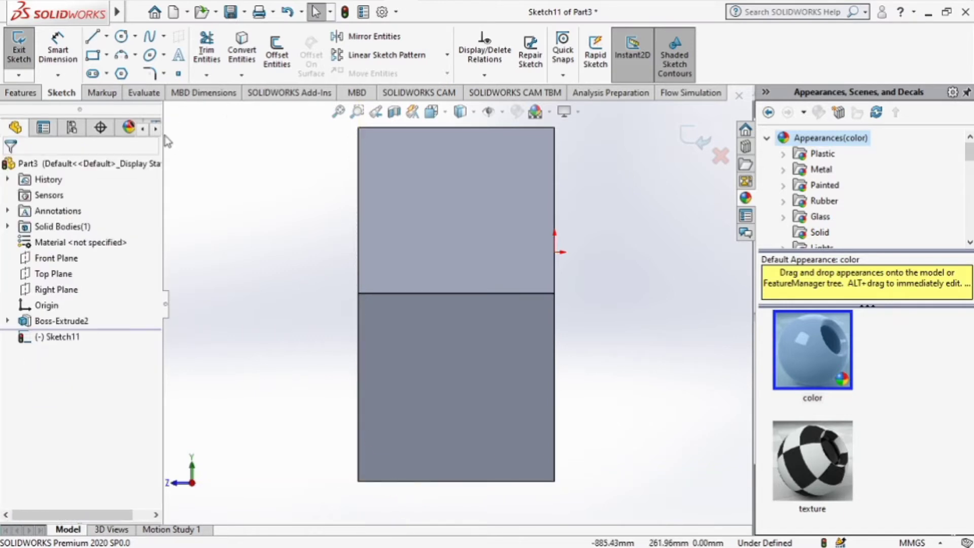
key("l")
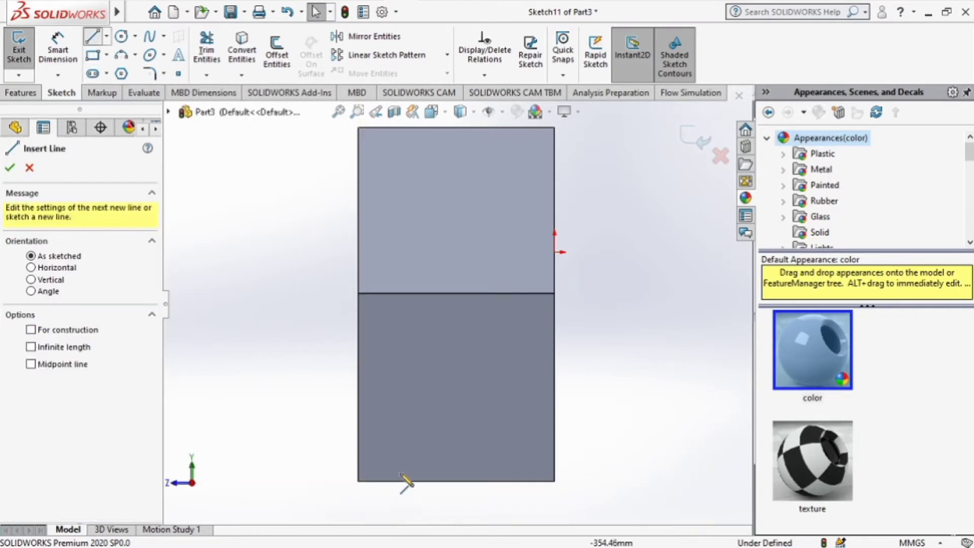
left_click(394, 481)
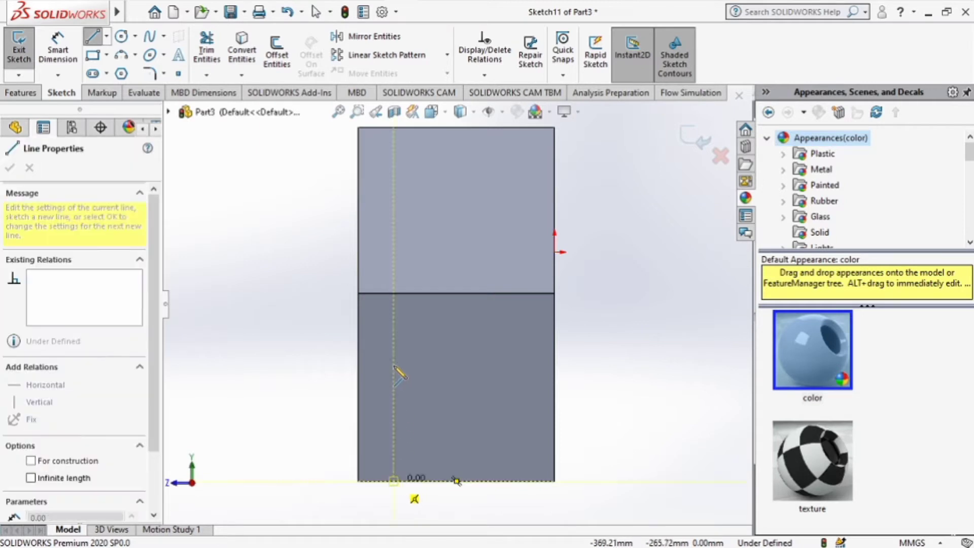
double_click(394, 337)
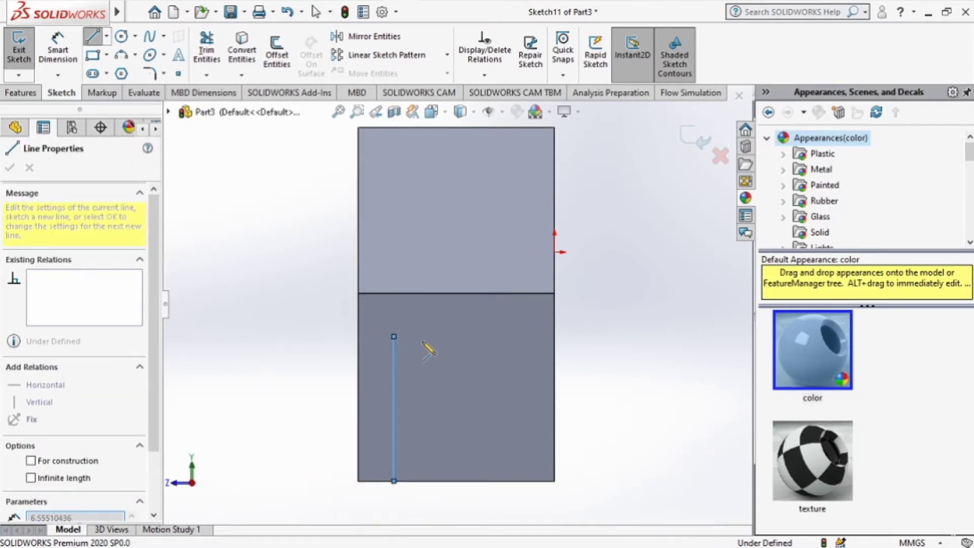
double_click(514, 336)
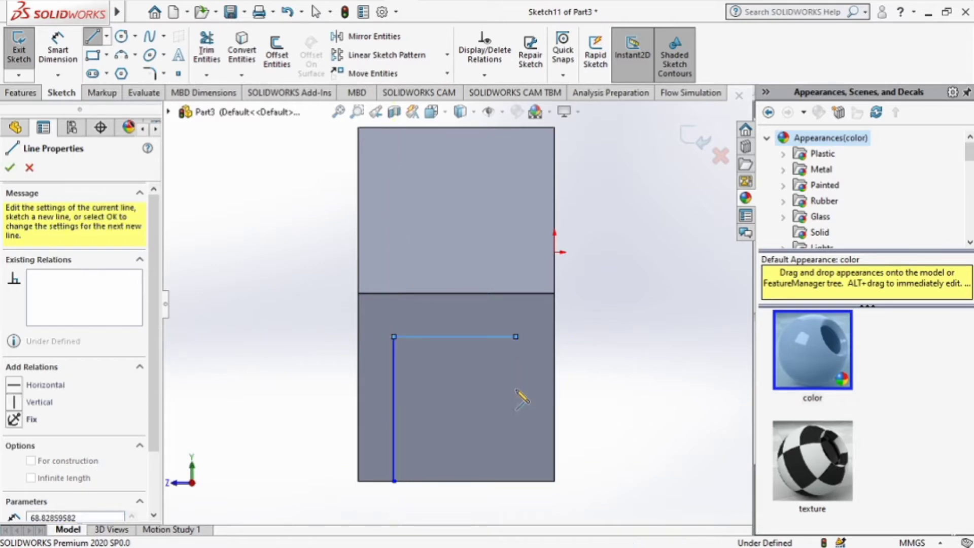
left_click(515, 481)
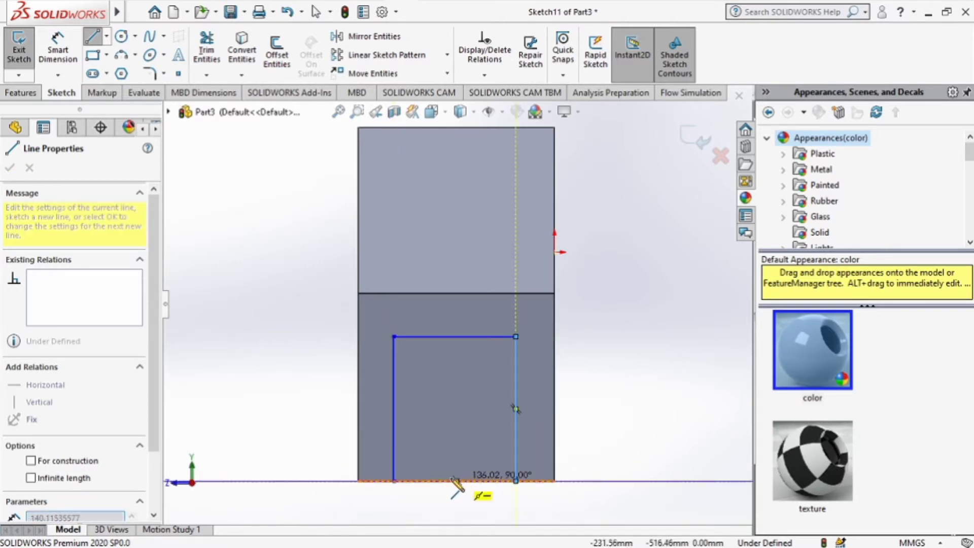
left_click(394, 481)
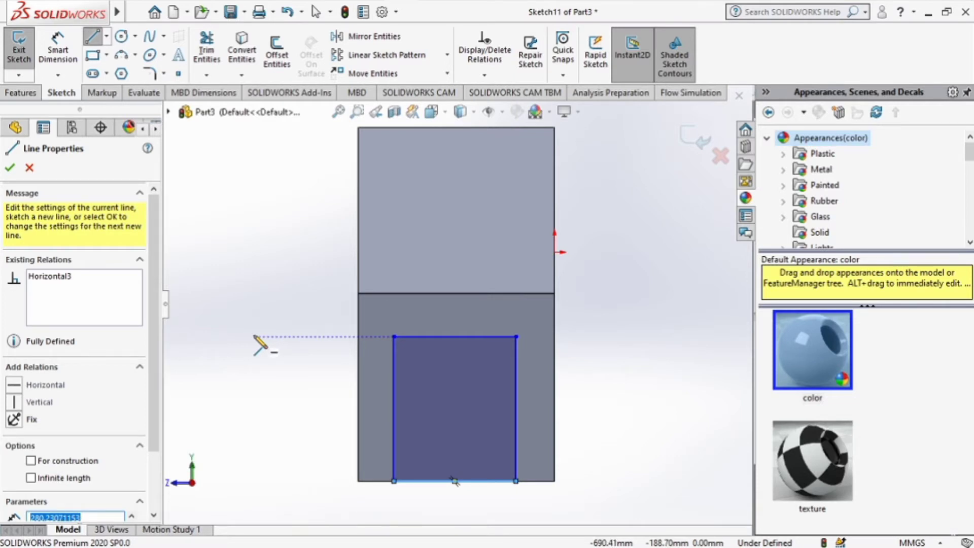
key("Escape")
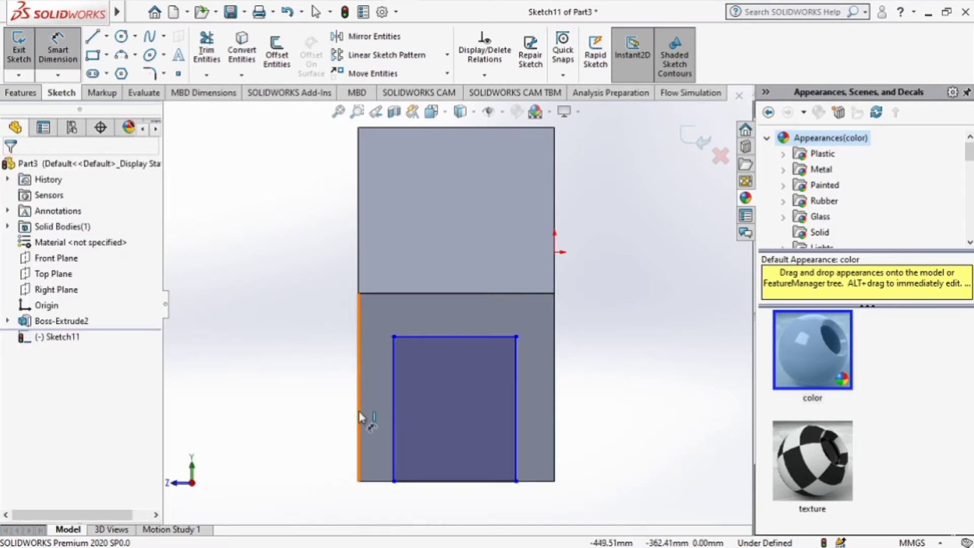
- Dimension the rectangle's bottom line and change its width from 280.23 to 275 mm
left_click(457, 484)
left_click(461, 509)
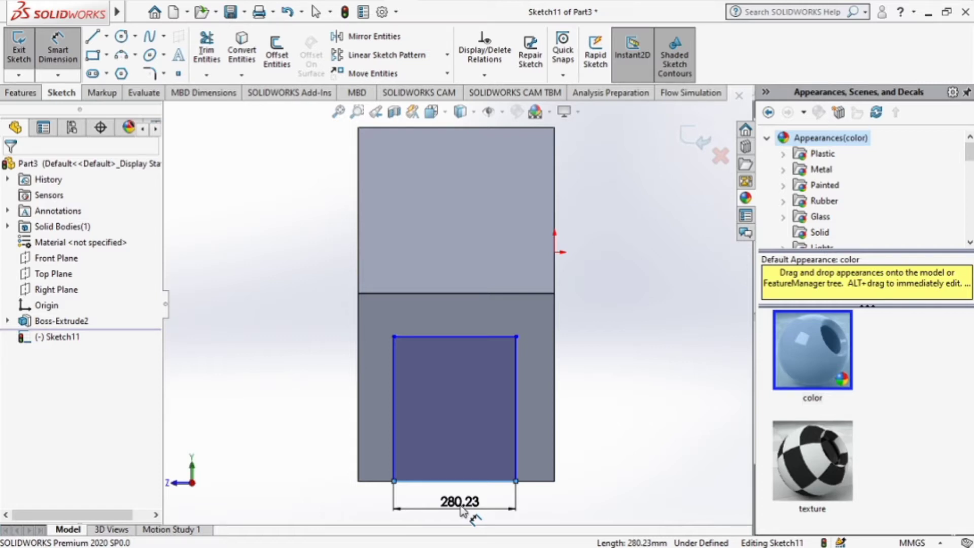
left_click(461, 508)
key("Return")
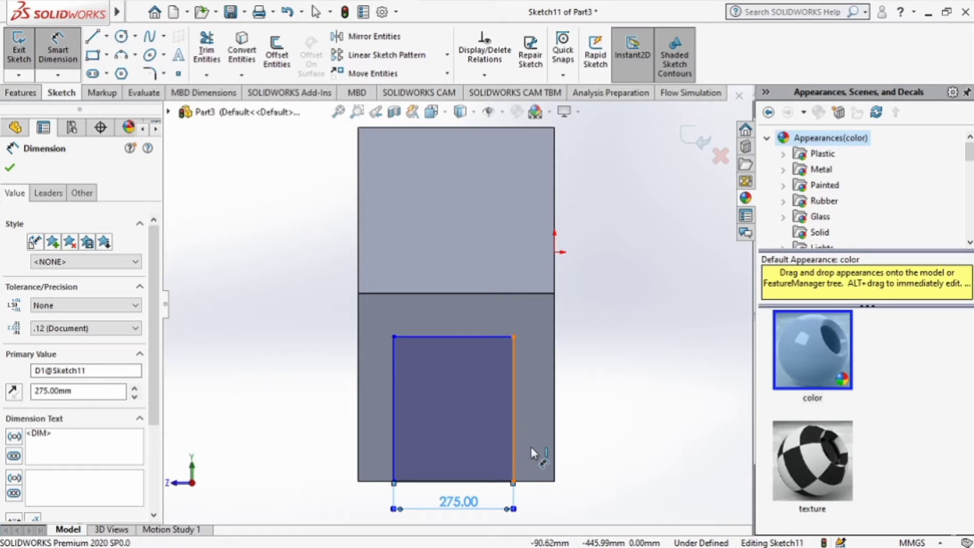
- Add the 94.21 mm right-edge offset and an 80.79 mm left-edge offset dimension
left_click(554, 450)
left_click(513, 456)
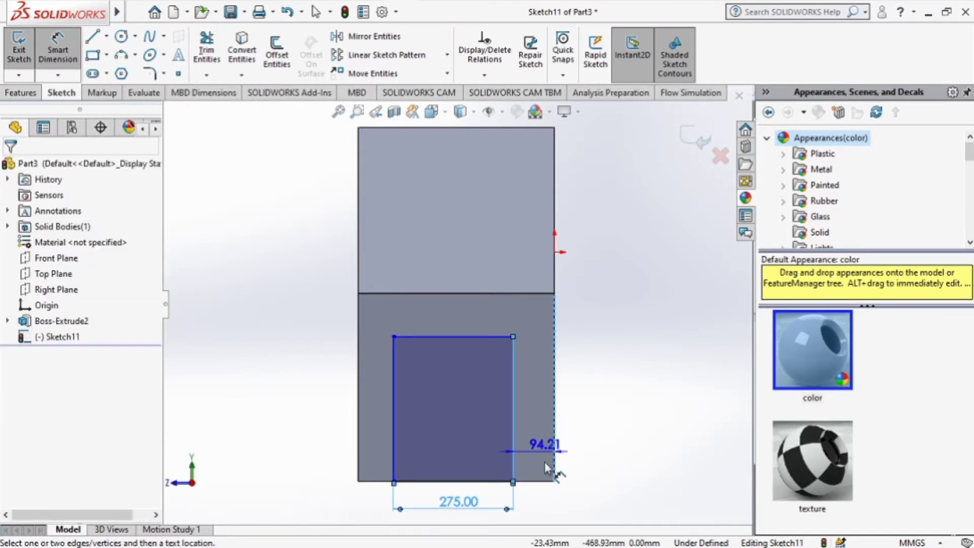
left_click(535, 515)
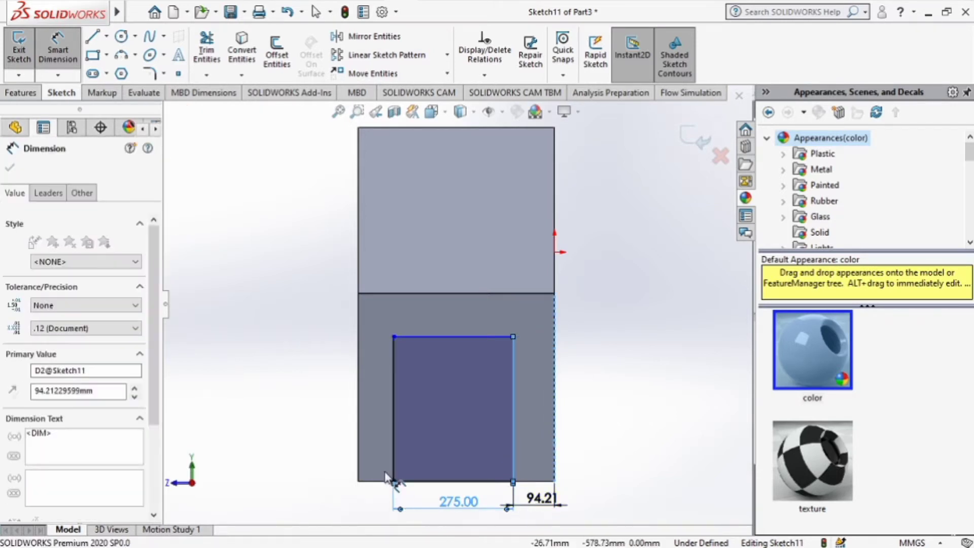
left_click(360, 435)
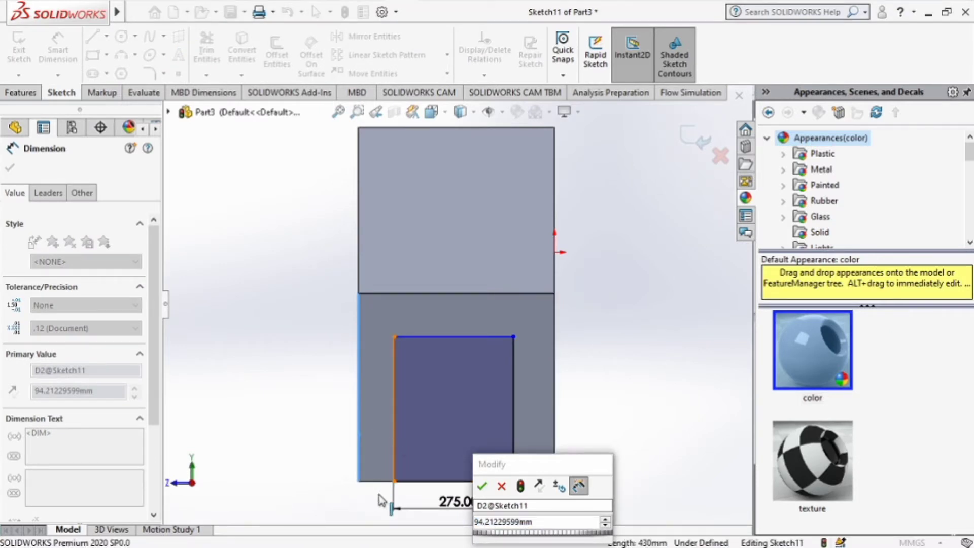
left_click(386, 449)
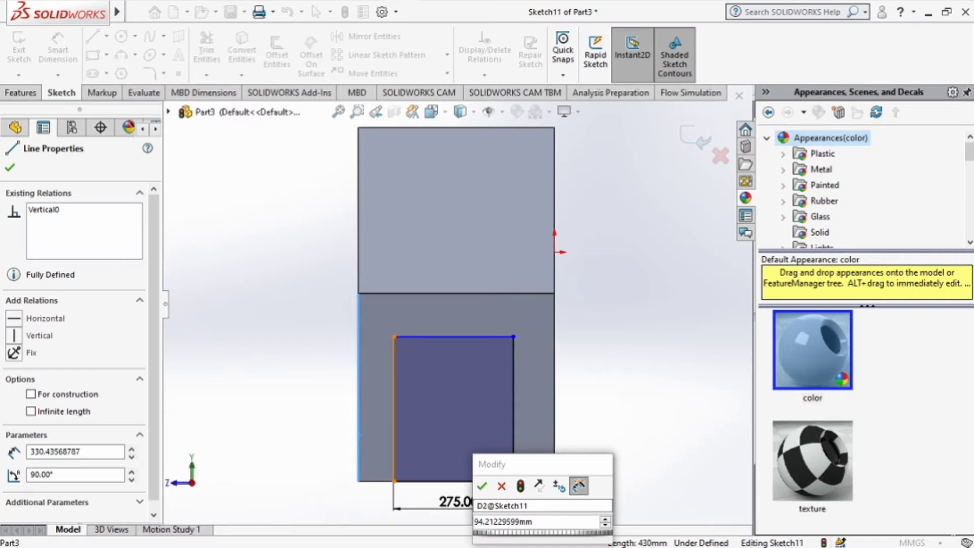
key("Escape")
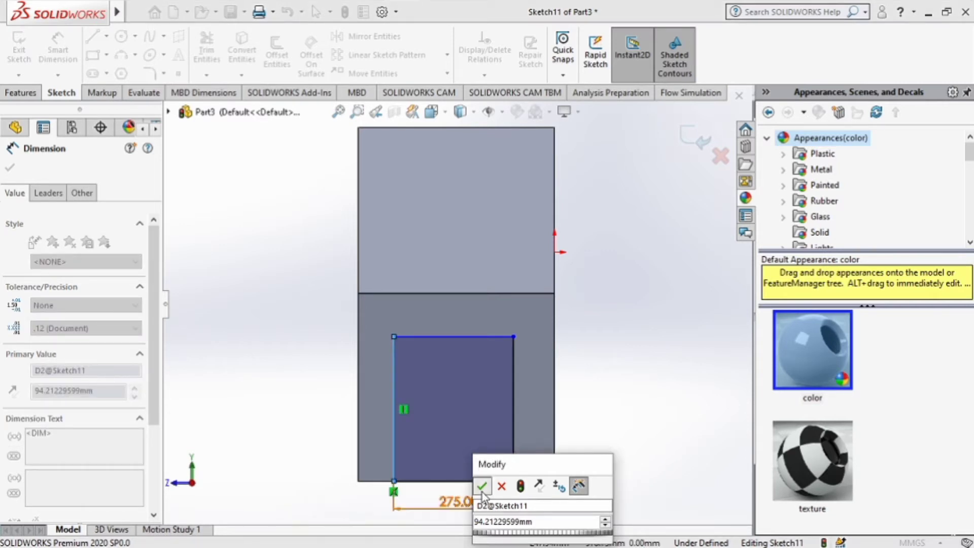
left_click(481, 491)
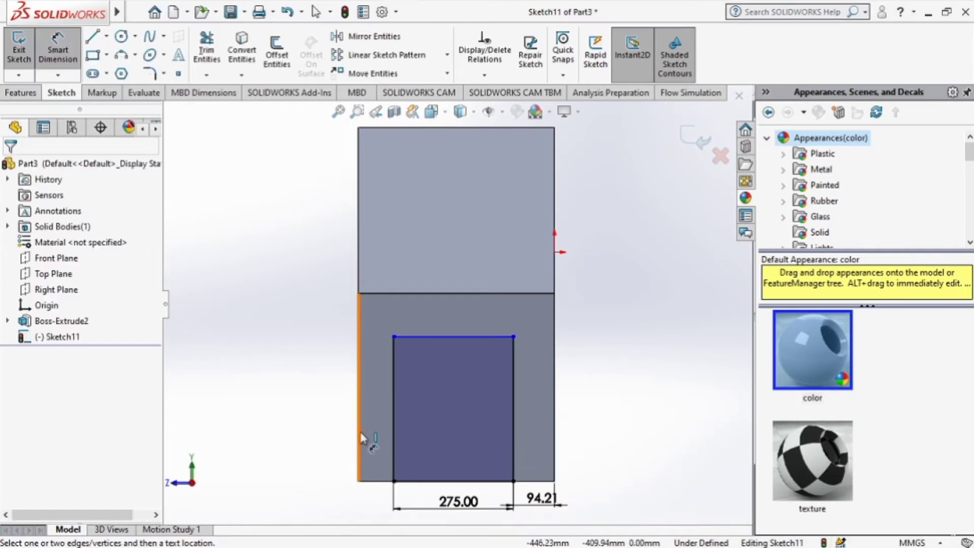
left_click(373, 502)
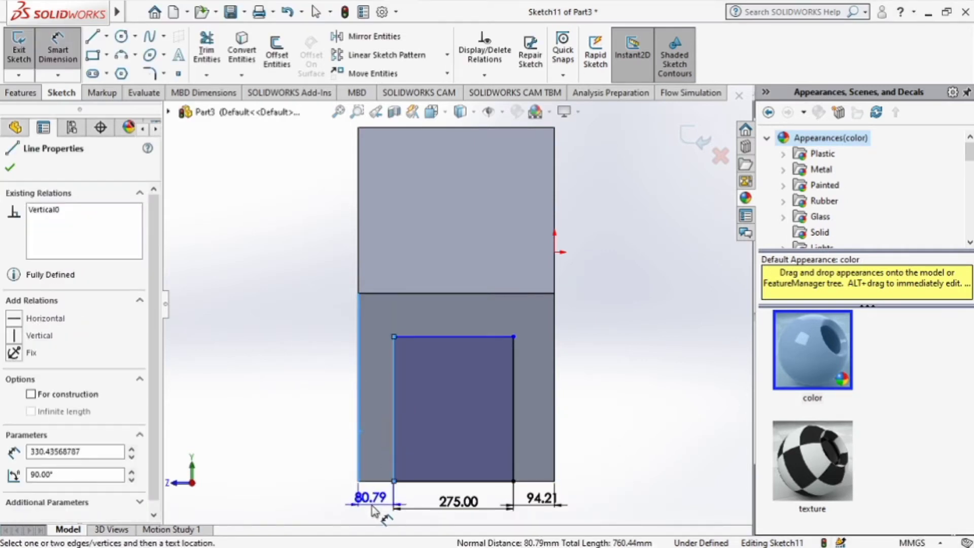
left_click(375, 510)
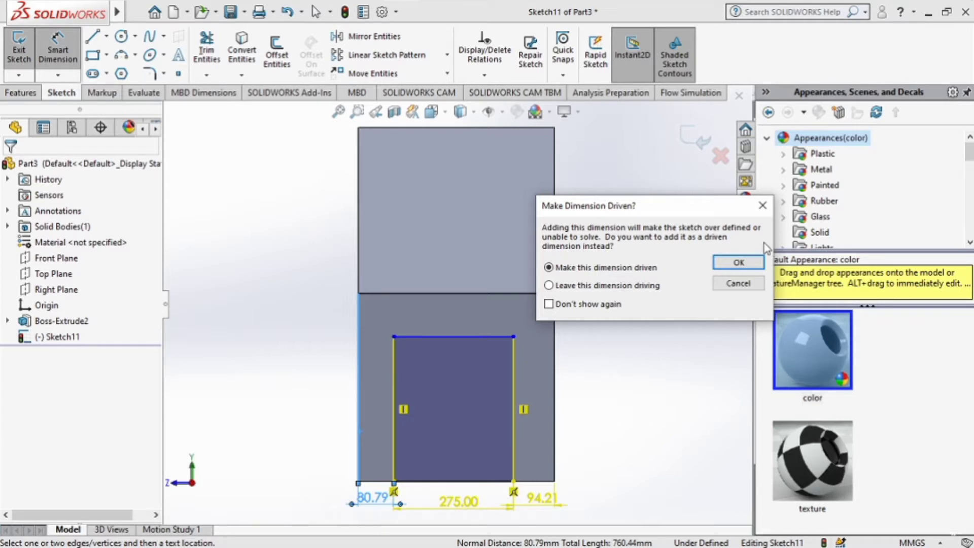
- Delete the 80.79 mm left offset and try 87.50 mm for the right offset
left_click(736, 263)
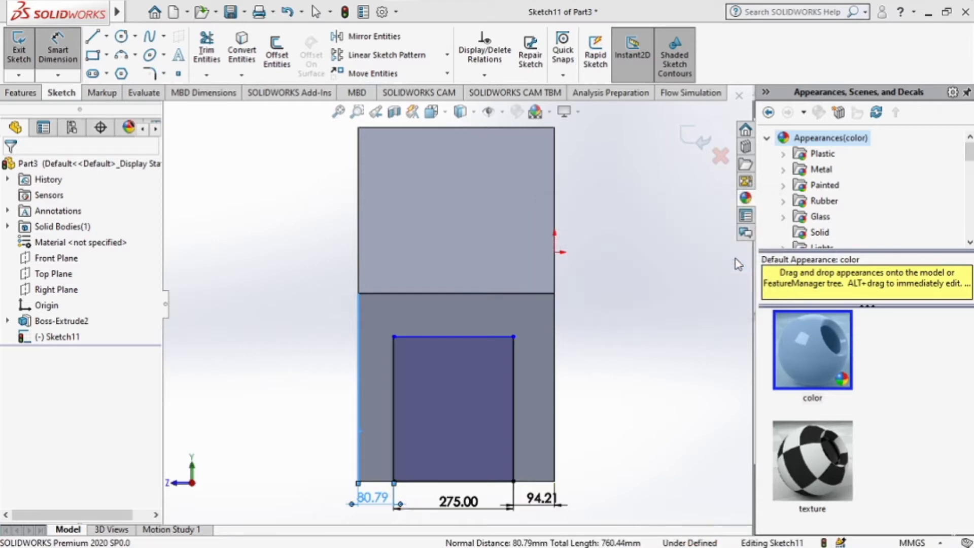
key("Delete")
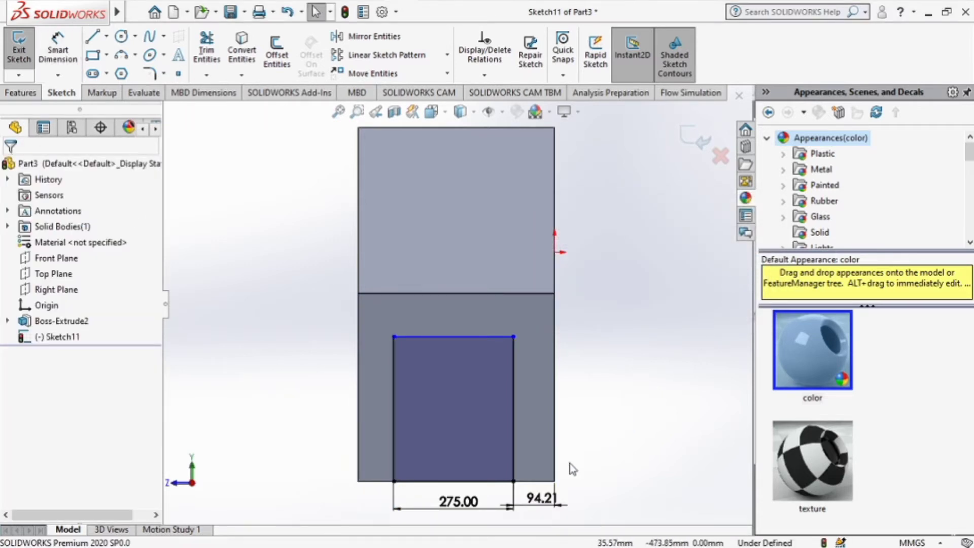
double_click(541, 499)
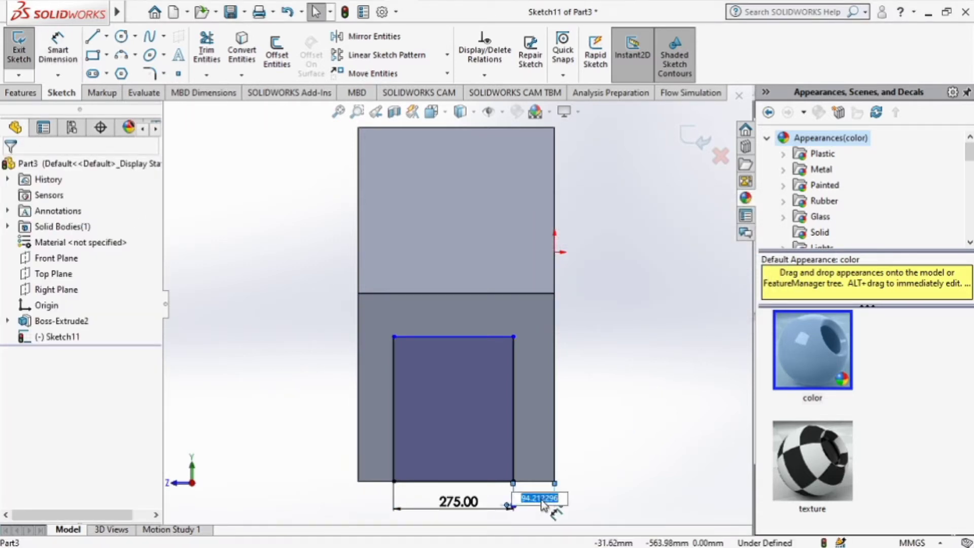
type("87.5")
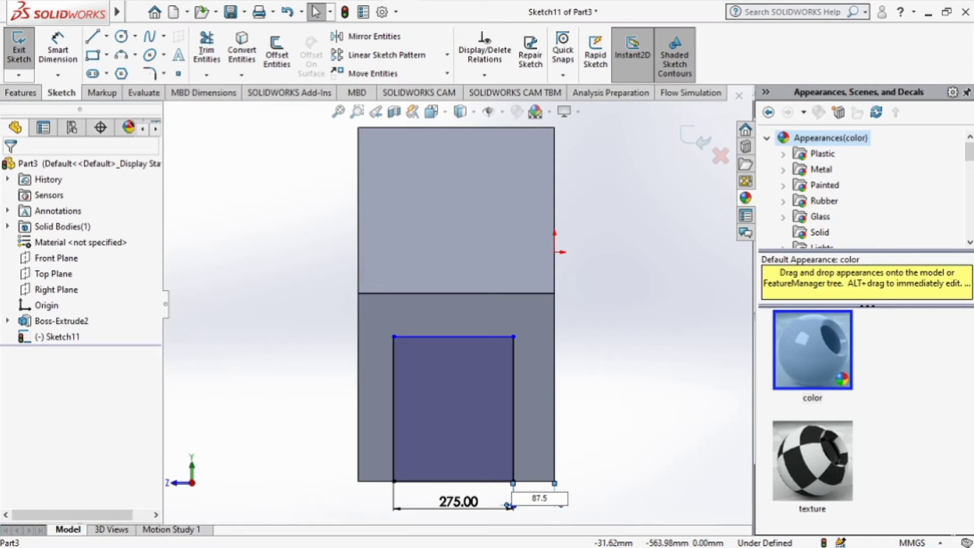
key("Return")
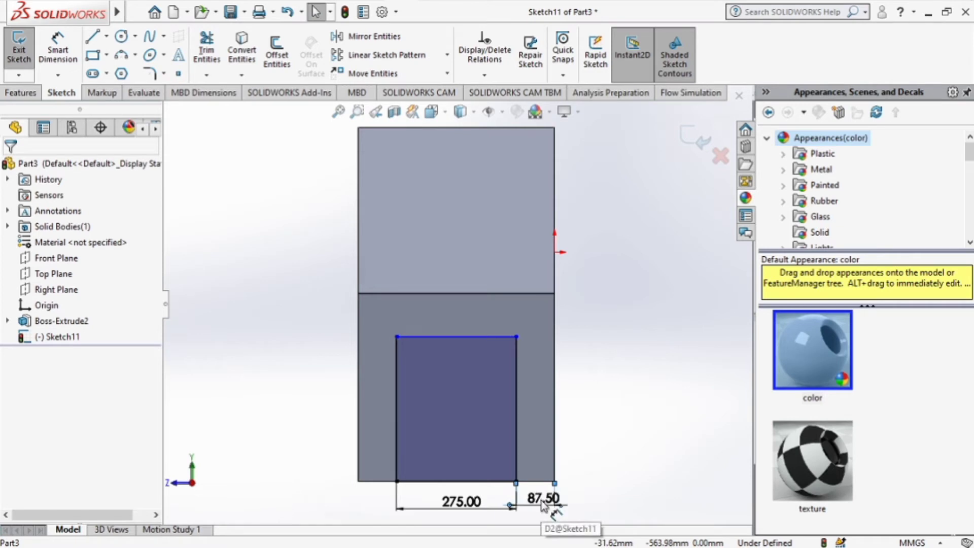
- Dimension the rectangle's left side from the chair's outer edge
left_click(396, 448)
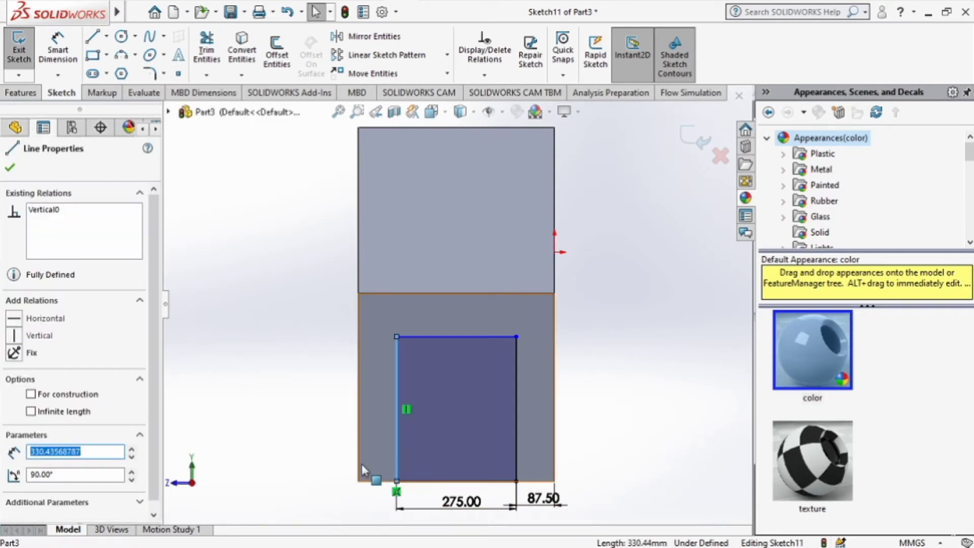
left_click(58, 56)
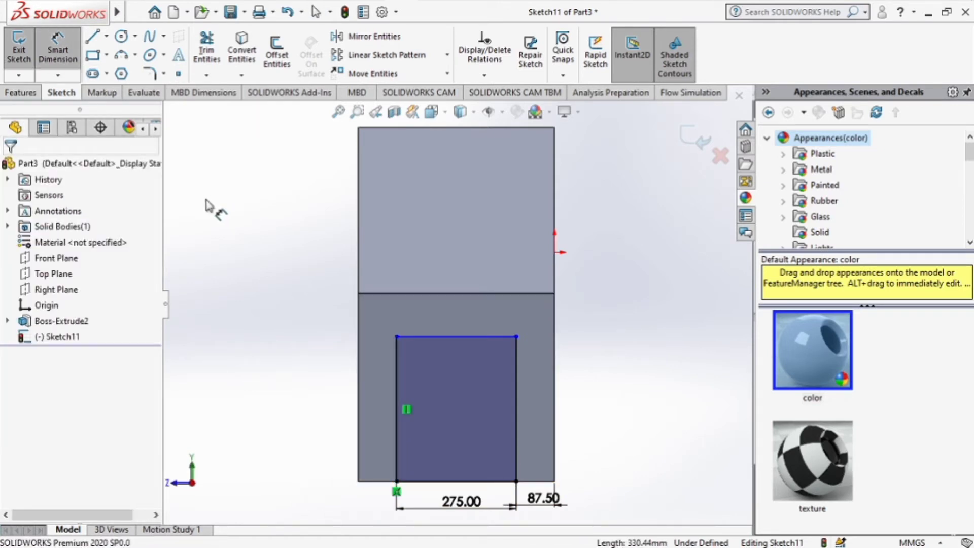
left_click(356, 434)
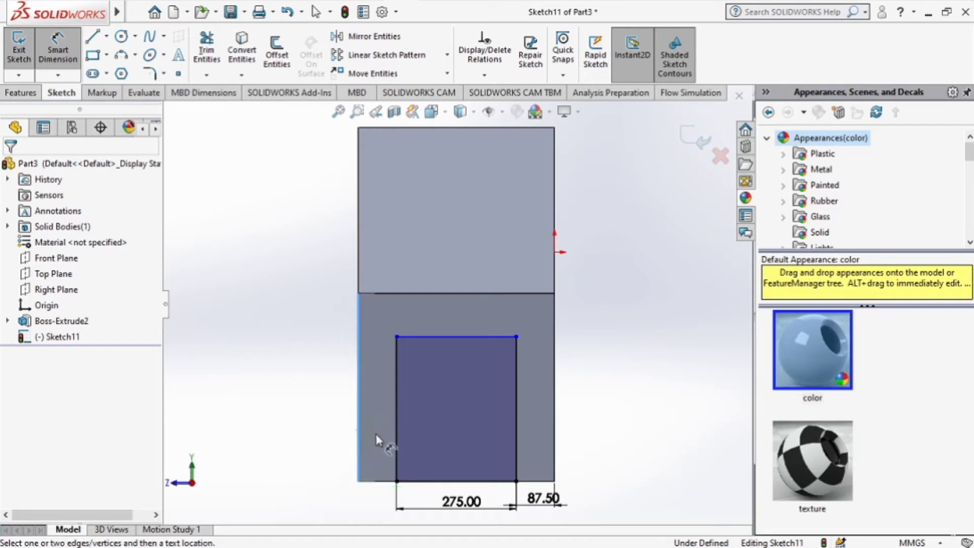
left_click(394, 436)
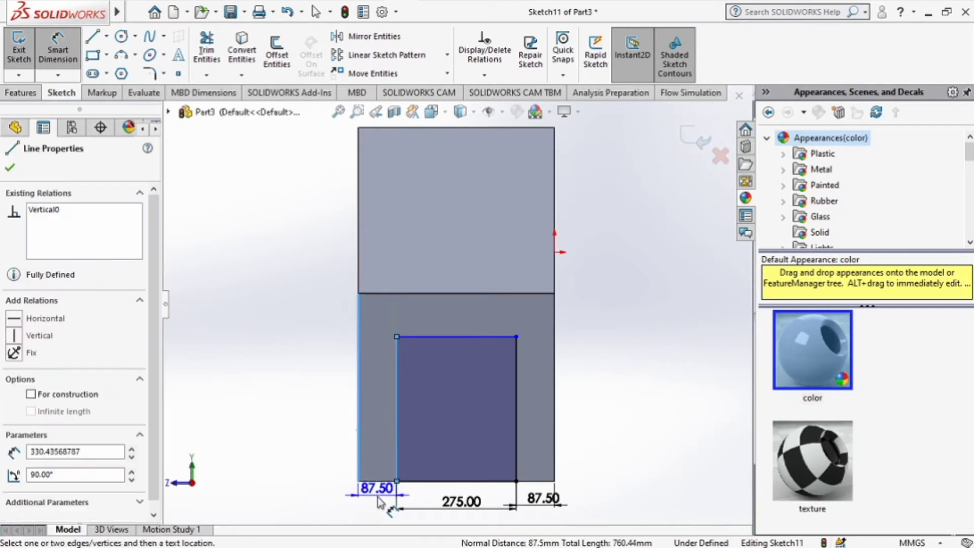
left_click(378, 495)
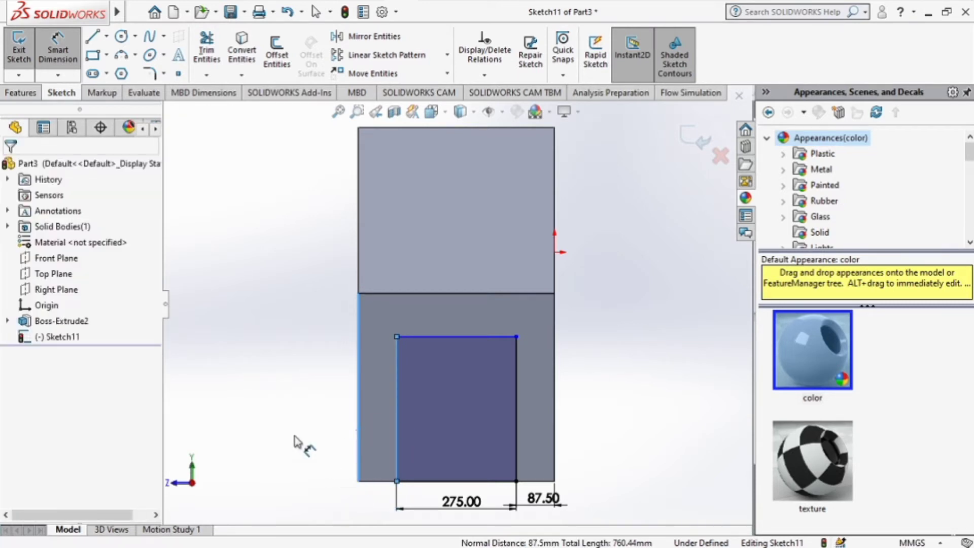
- Cut Sketch11's rectangle 608 mm deep through the chair base as Cut-Extrude1
left_click(19, 94)
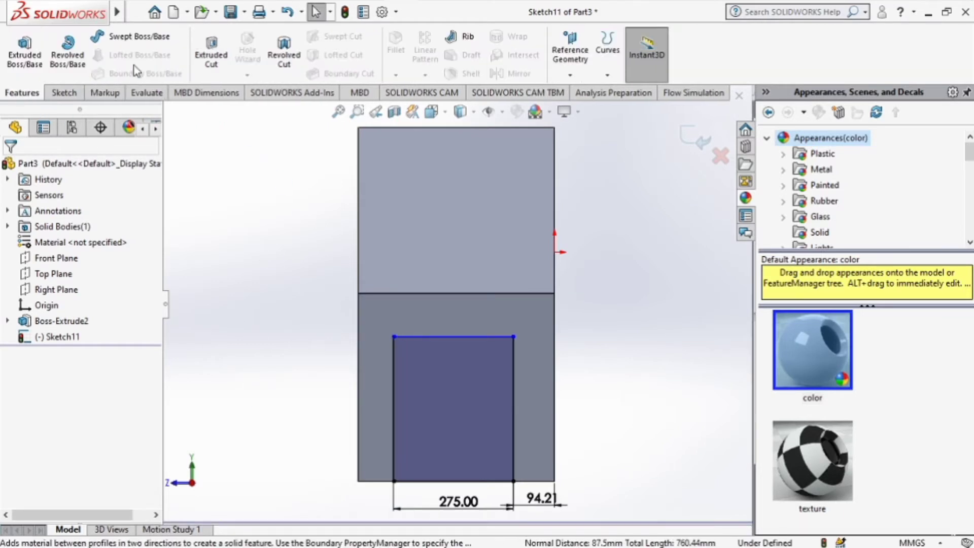
left_click(210, 52)
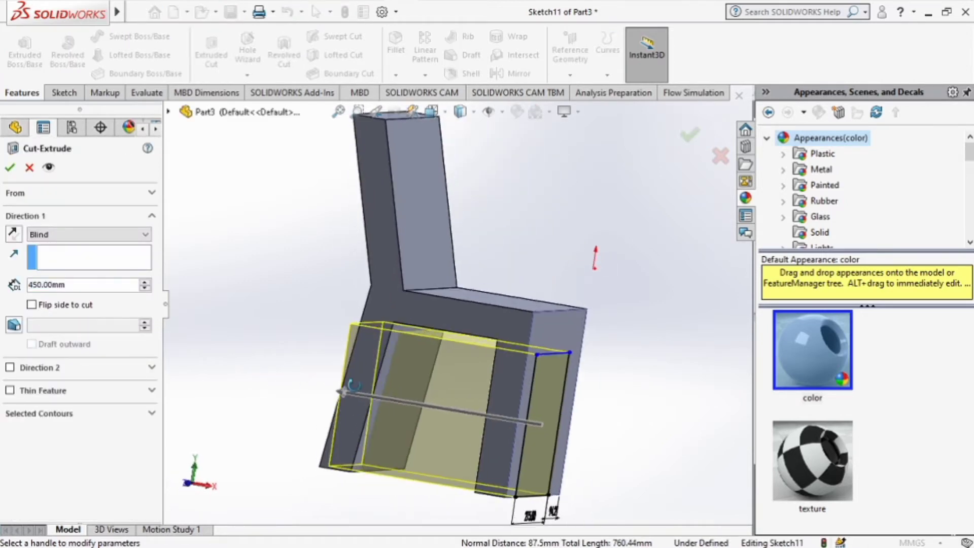
mouse_move(358, 380)
middle_mouse_down()
mouse_move(359, 409)
mouse_move(379, 408)
middle_mouse_up()
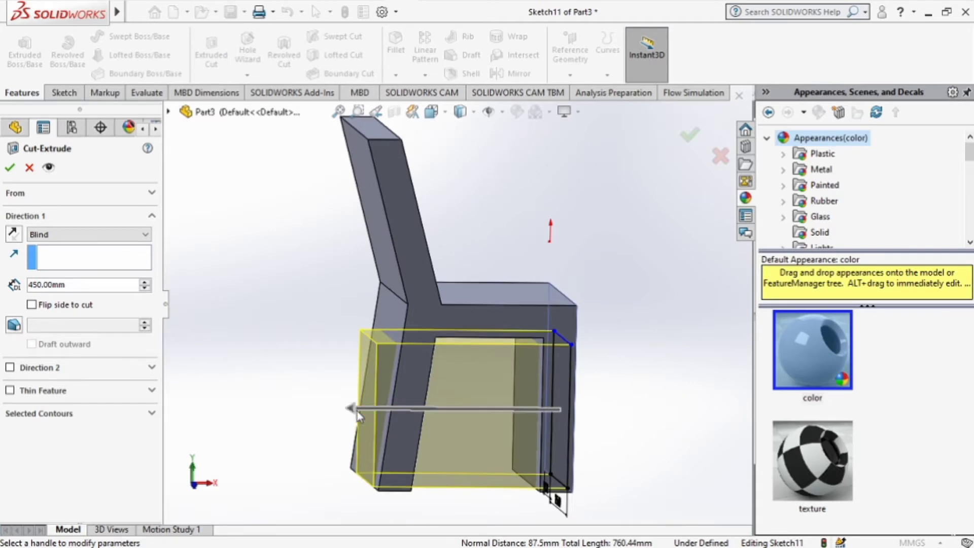
left_click_drag(354, 409, 299, 414)
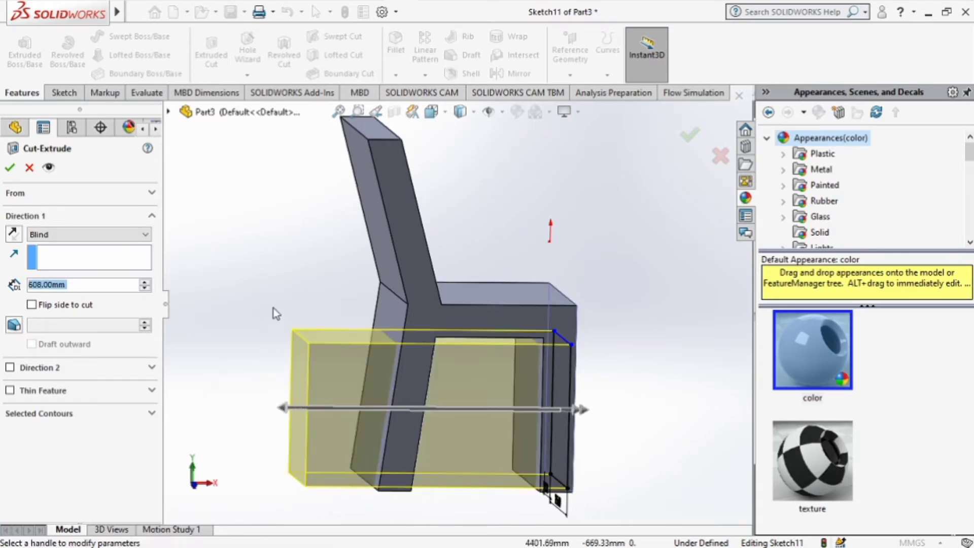
mouse_move(274, 304)
middle_mouse_down()
mouse_move(361, 324)
mouse_move(293, 282)
middle_mouse_up()
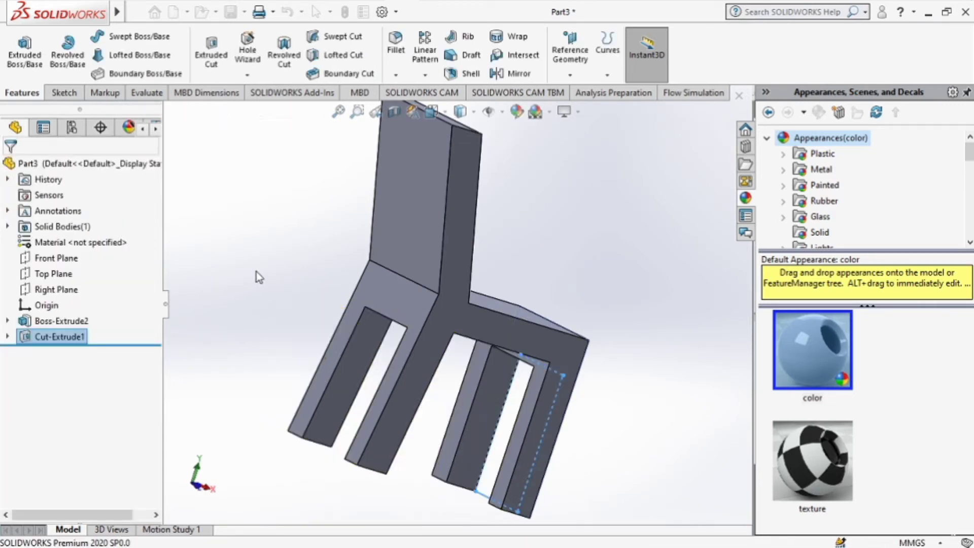
- Orbit to a front-left view and select one chair-leg edge
mouse_move(262, 275)
middle_mouse_down()
mouse_move(192, 267)
mouse_move(276, 267)
mouse_move(326, 221)
mouse_move(358, 272)
middle_mouse_up()
scroll(467, 399, "down", 3)
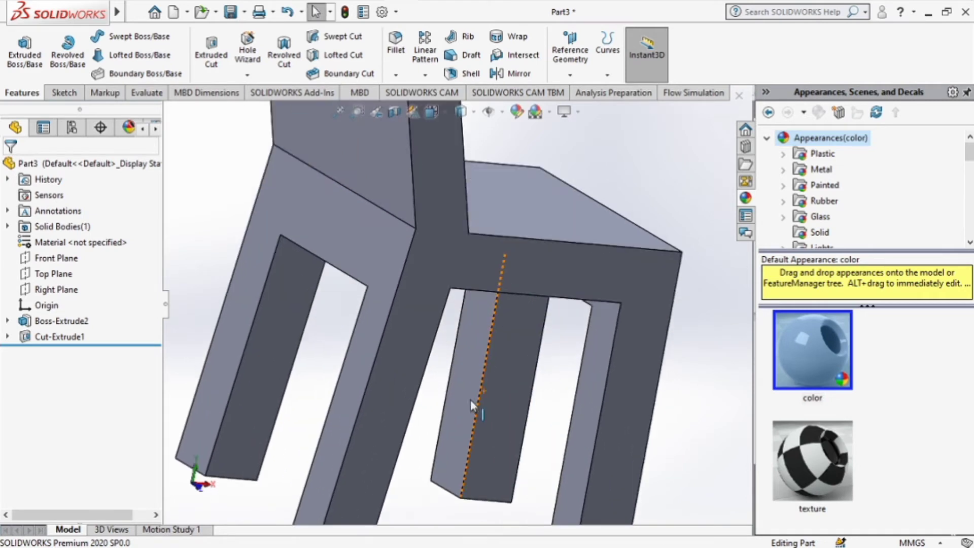
scroll(467, 398, "up", 2)
scroll(404, 386, "up", 2)
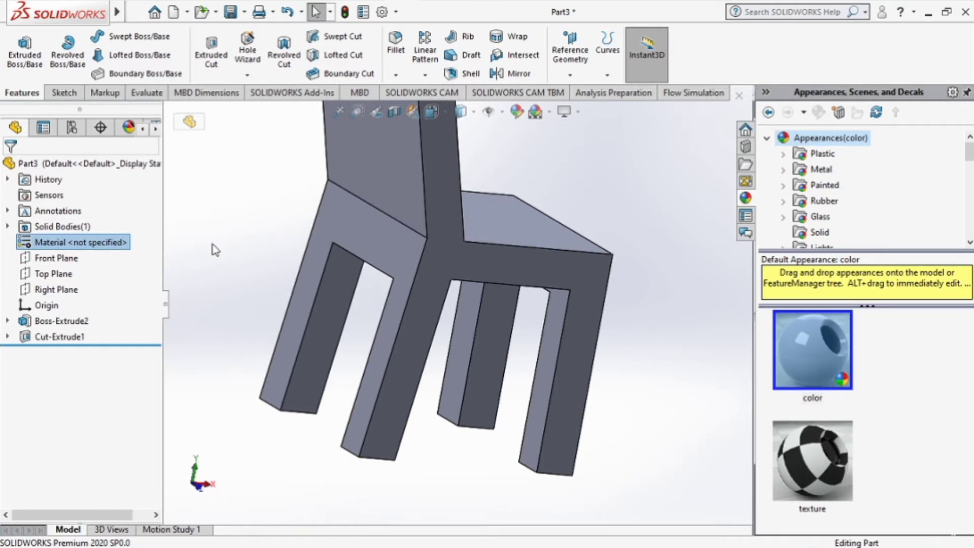
left_click(386, 386)
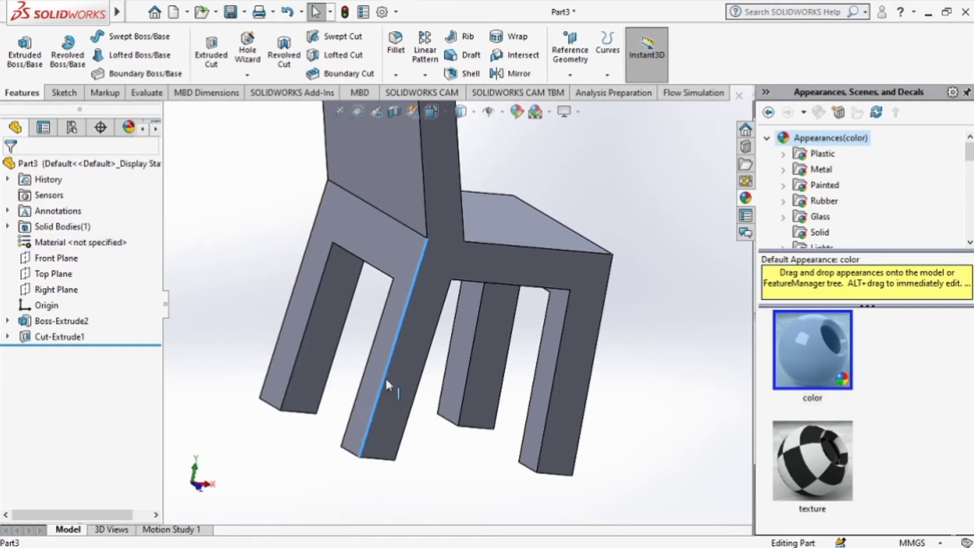
left_click(72, 97)
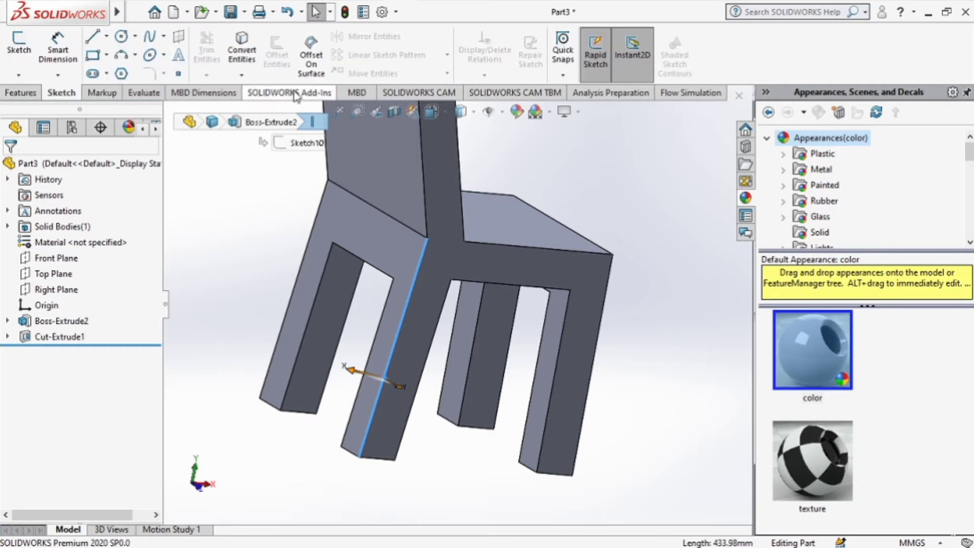
left_click(21, 92)
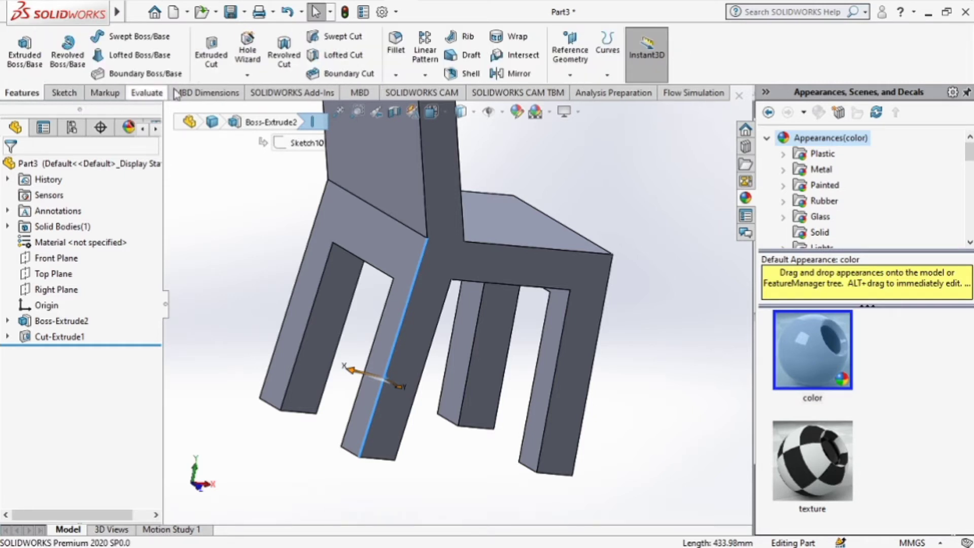
- Start a Chamfer on the leg edge and add further leg and opening edges
left_click(397, 74)
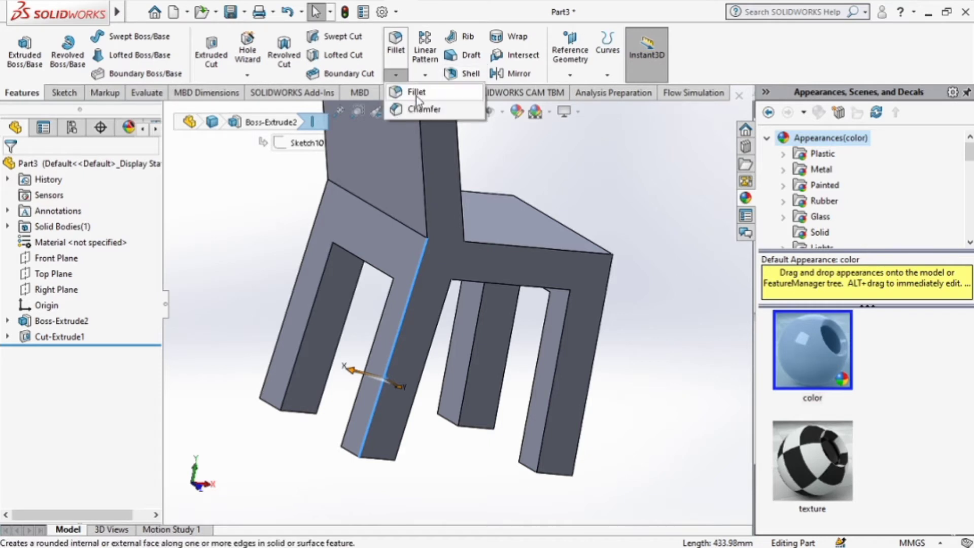
left_click(423, 113)
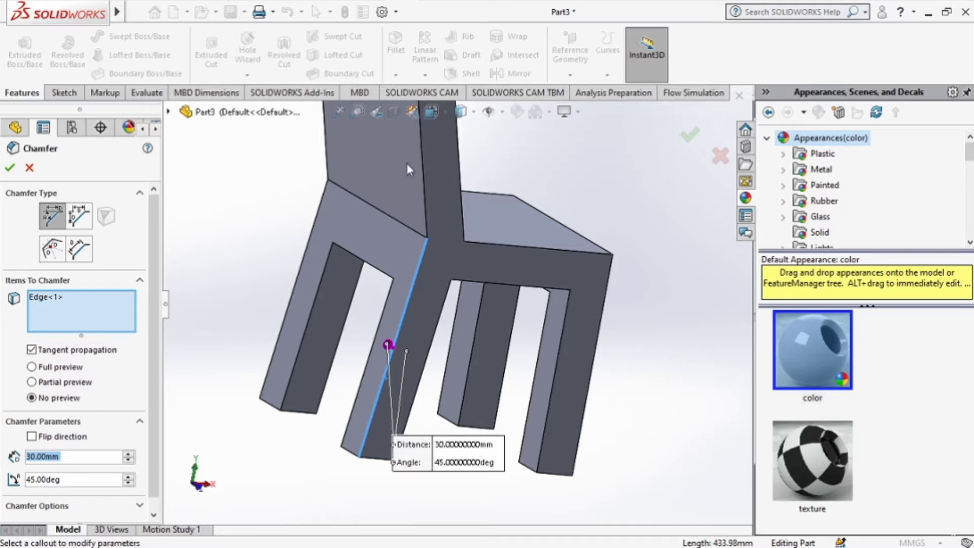
middle_click_drag(234, 281, 289, 286)
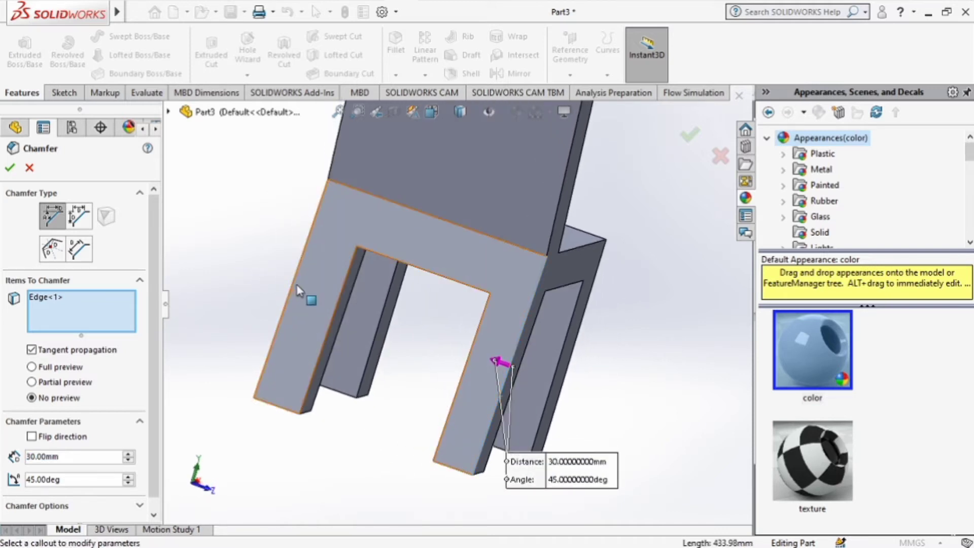
left_click(295, 286)
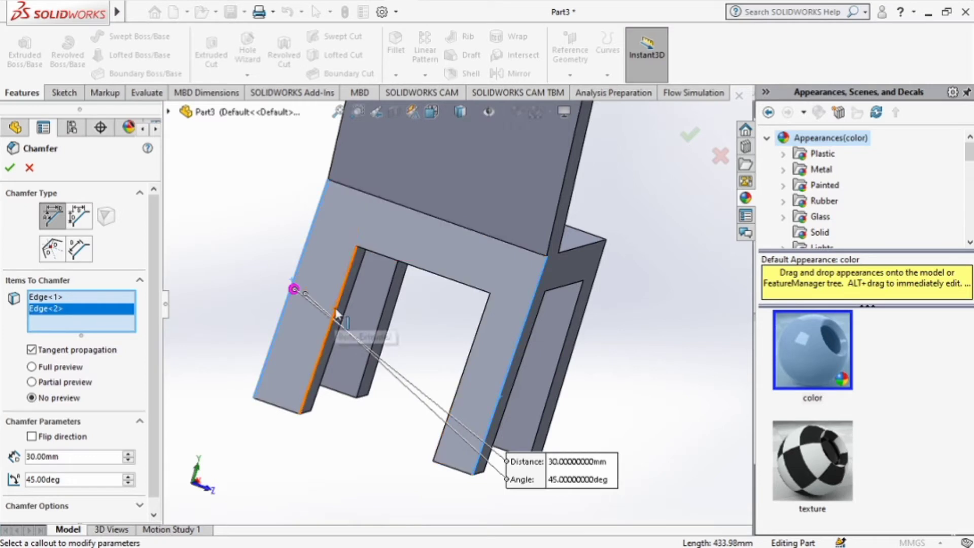
left_click(335, 327)
left_click(427, 274)
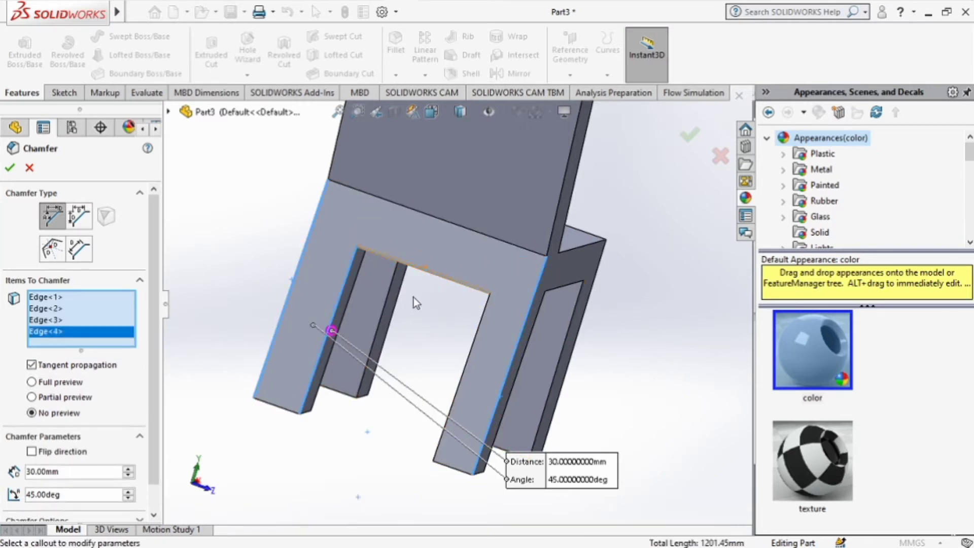
middle_click_drag(413, 303, 354, 266)
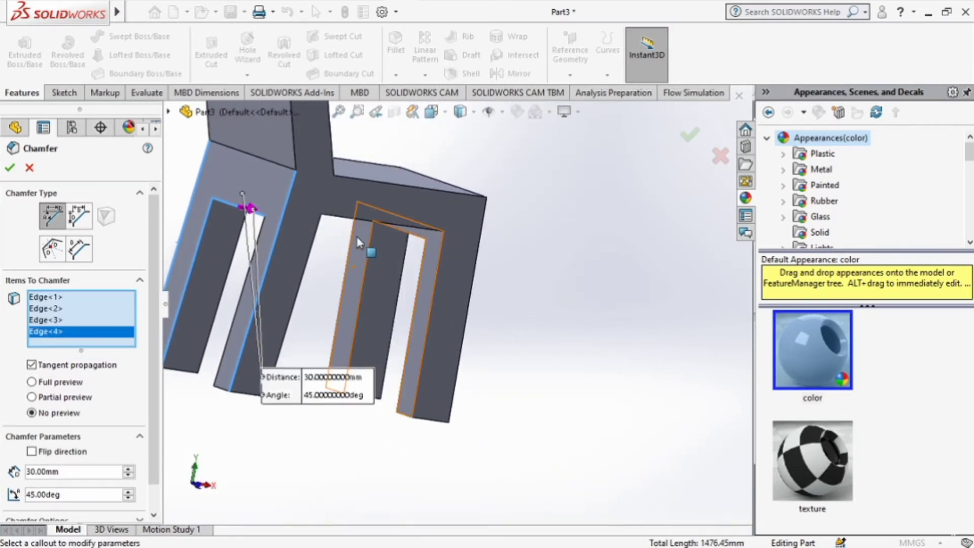
scroll(357, 244, "down", 5)
left_click(384, 217)
scroll(365, 271, "up", 4)
- Add the back-leg and front-leg edges to the chamfer
middle_click_drag(430, 419, 337, 424)
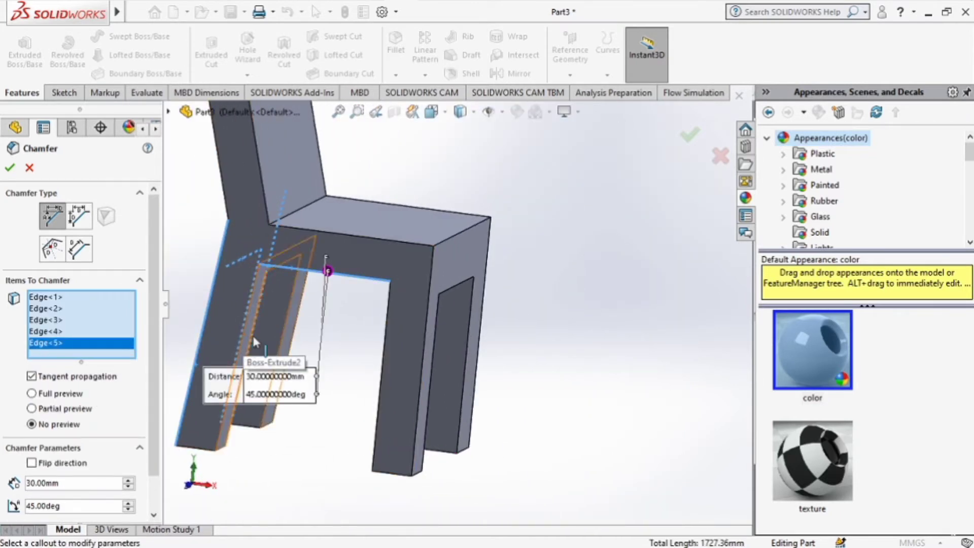
scroll(248, 340, "down", 3)
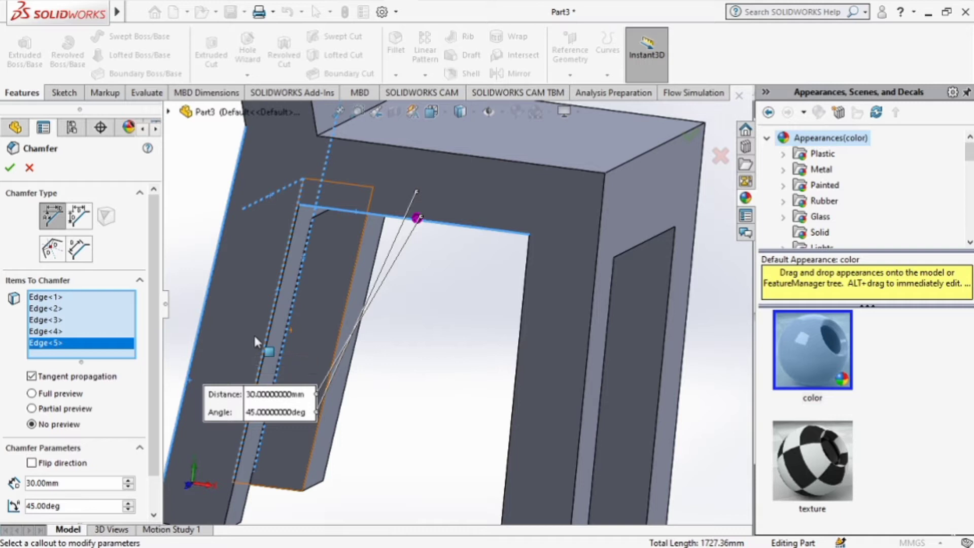
scroll(308, 352, "up", 3)
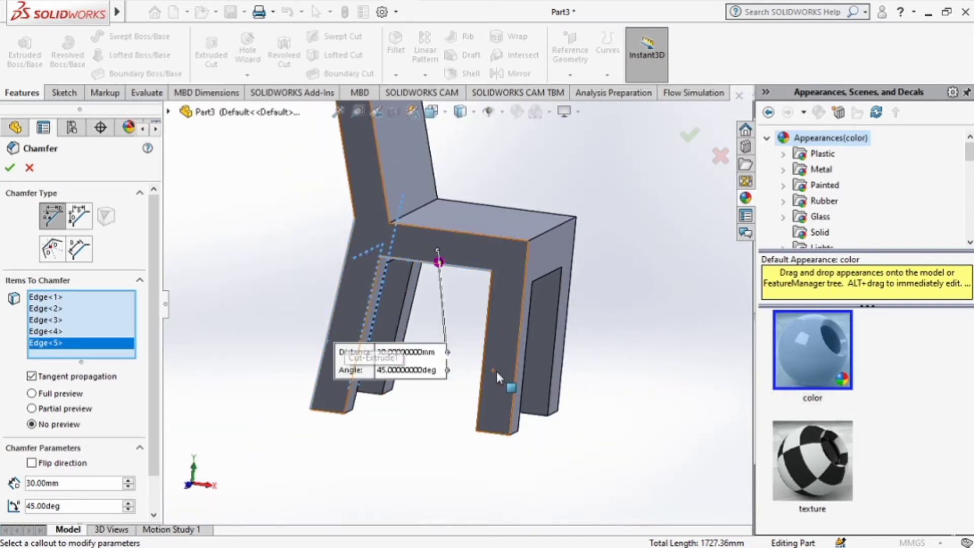
left_click(514, 372)
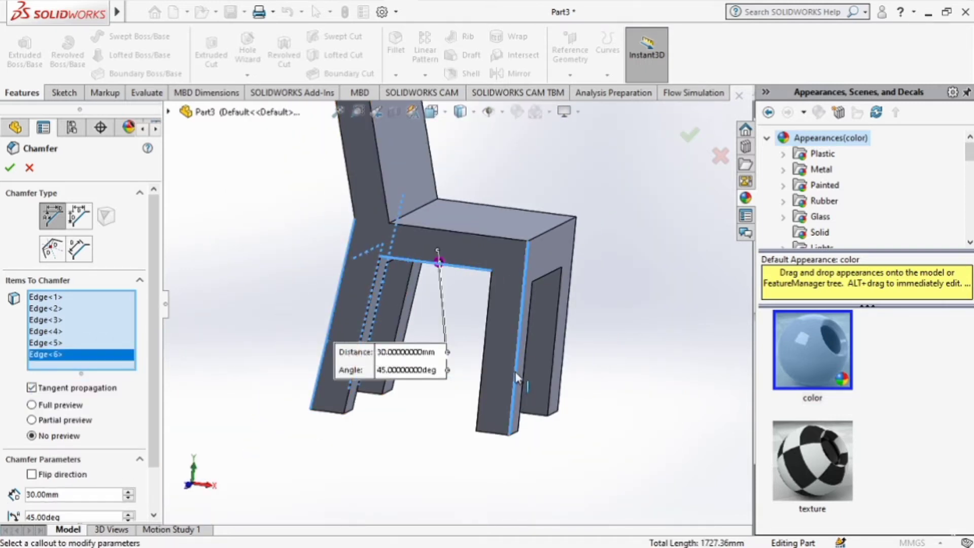
left_click(555, 371)
left_click(556, 372)
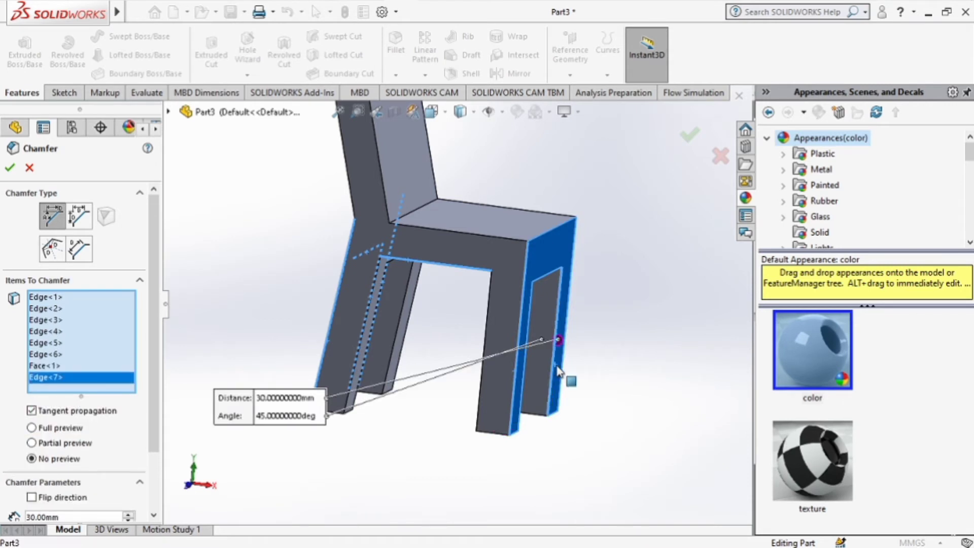
left_click(560, 372)
scroll(552, 370, "down", 2)
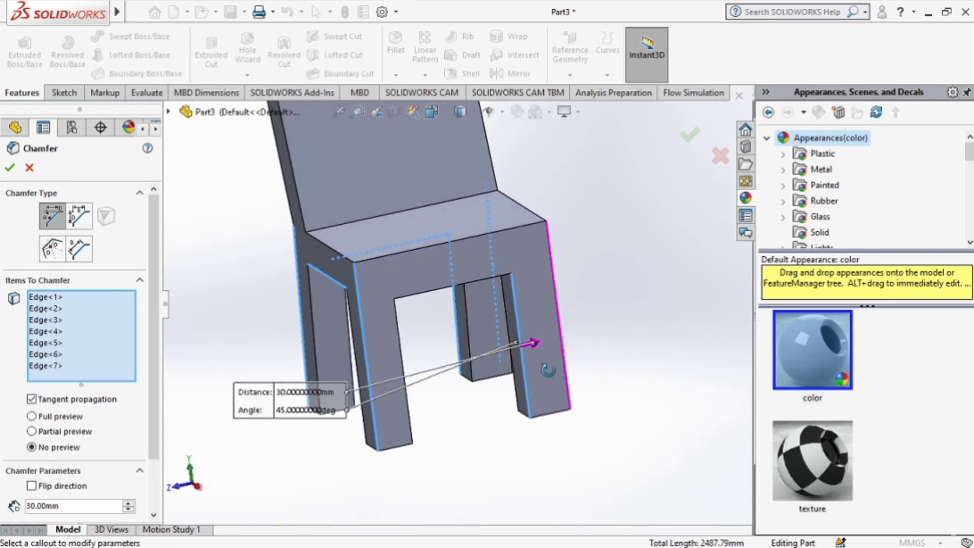
scroll(549, 370, "down", 2)
scroll(556, 350, "down", 2)
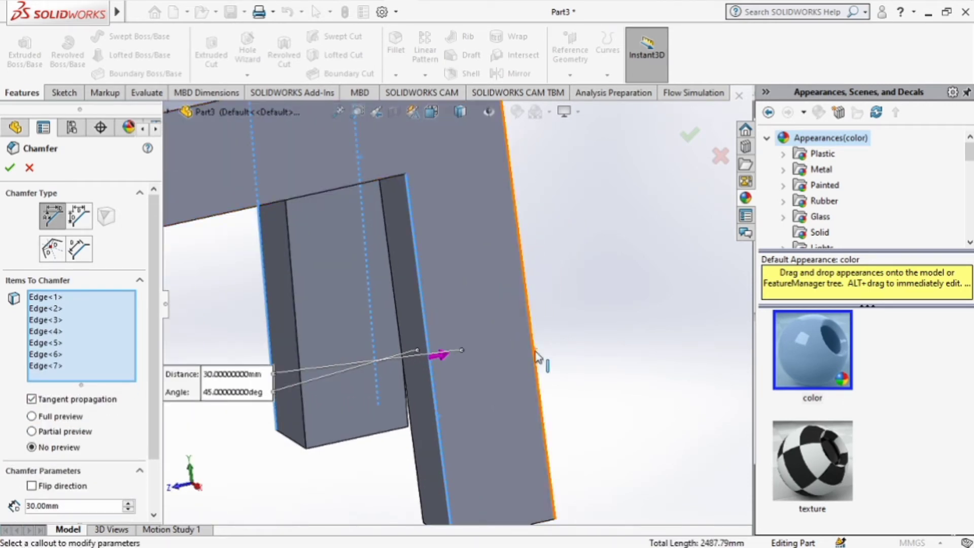
left_click(537, 352)
scroll(542, 354, "up", 2)
scroll(548, 355, "up", 3)
scroll(549, 354, "up", 1)
- Add seat and frame edges to the chamfer from a side-on view
middle_click_drag(438, 417, 390, 373)
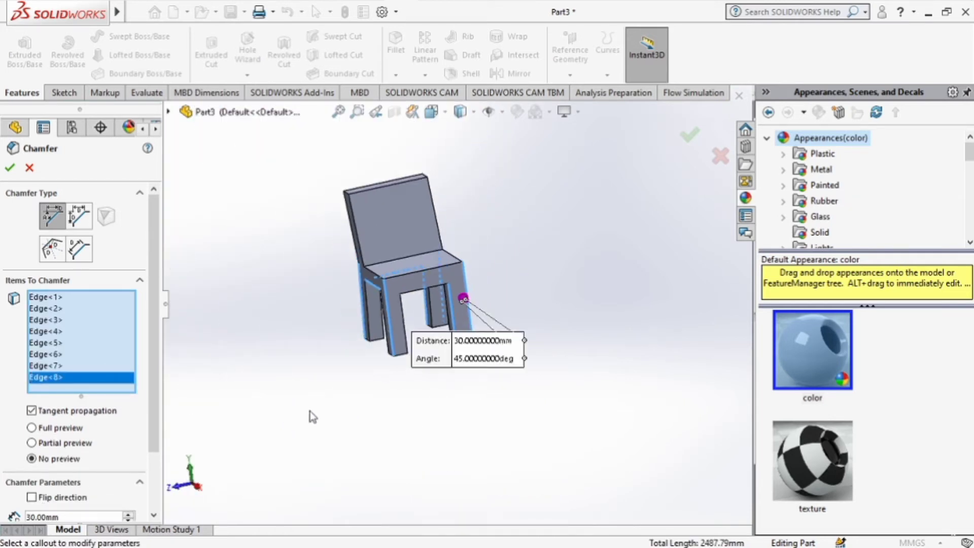
scroll(390, 373, "down", 1)
scroll(430, 299, "down", 2)
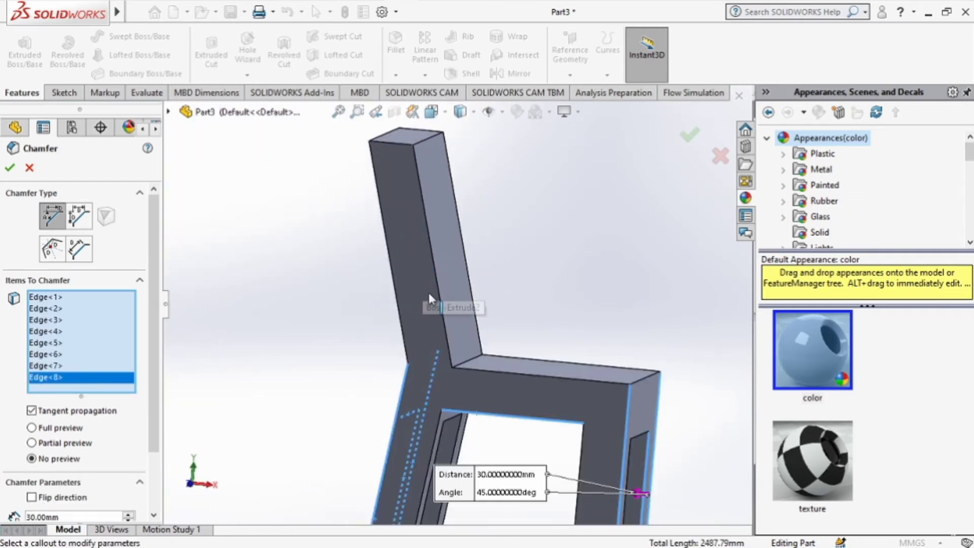
scroll(430, 300, "down", 2)
scroll(431, 299, "down", 1)
scroll(430, 299, "up", 3)
scroll(524, 359, "up", 1)
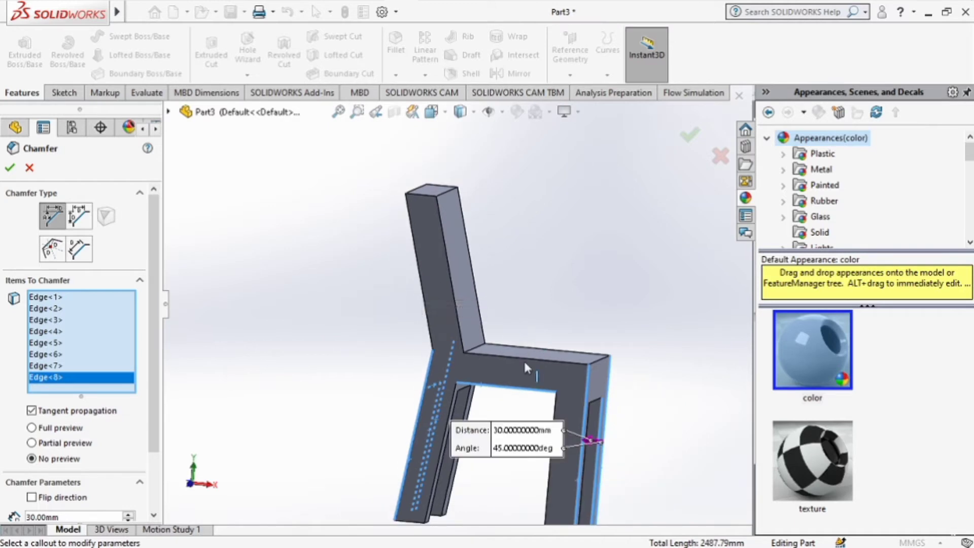
left_click(527, 358)
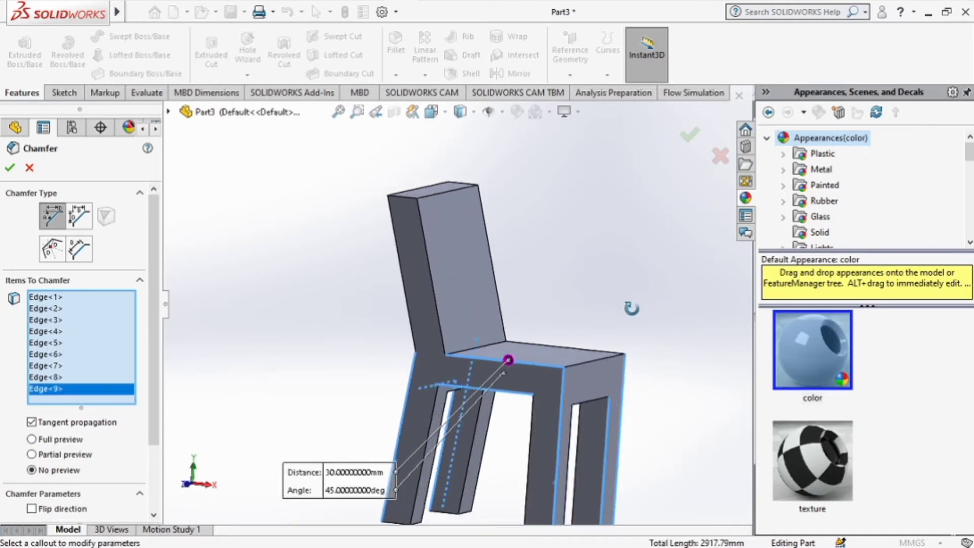
mouse_move(527, 358)
middle_mouse_down()
mouse_move(609, 326)
mouse_move(549, 360)
middle_mouse_up()
left_click(528, 367)
left_click(555, 344)
scroll(548, 361, "down", 3)
scroll(547, 361, "down", 3)
left_click(598, 355)
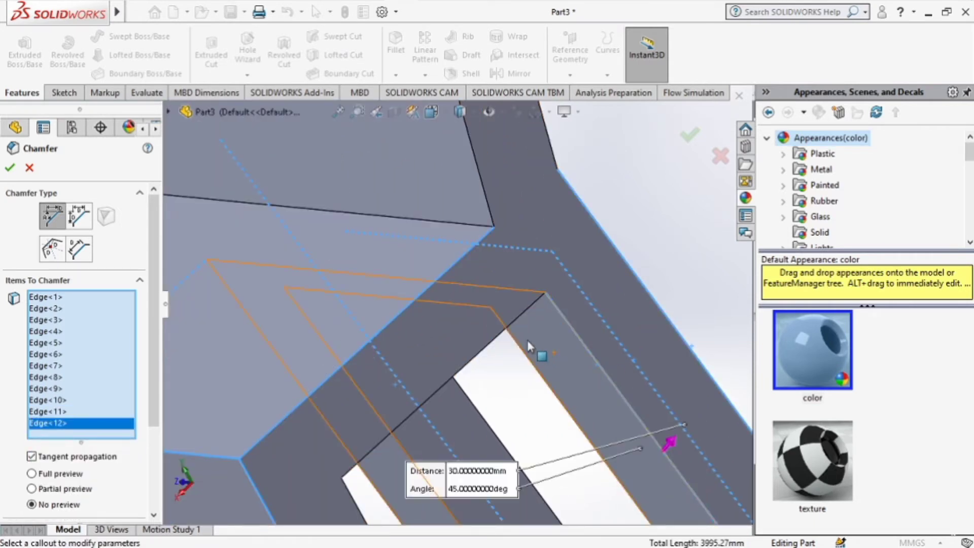
scroll(505, 335, "up", 3)
scroll(510, 328, "up", 3)
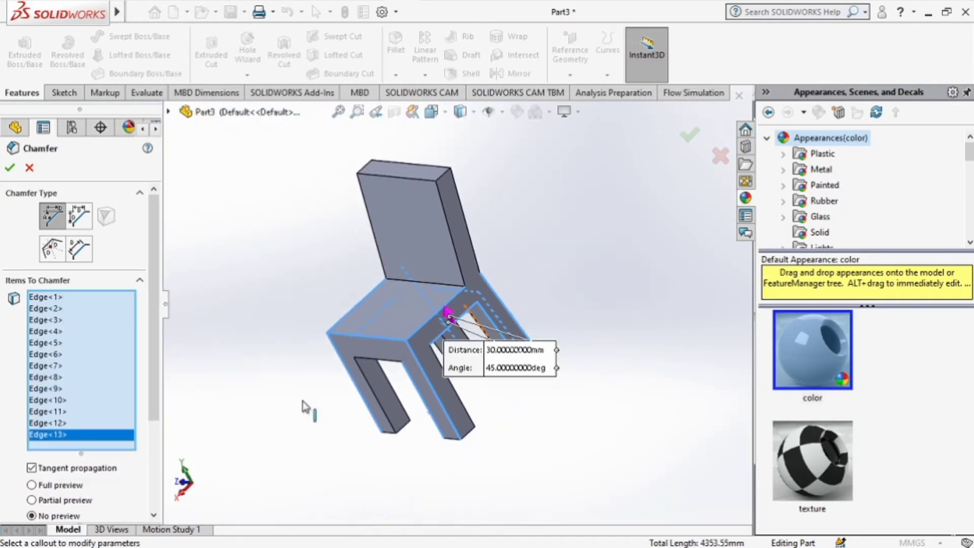
scroll(459, 410, "down", 5)
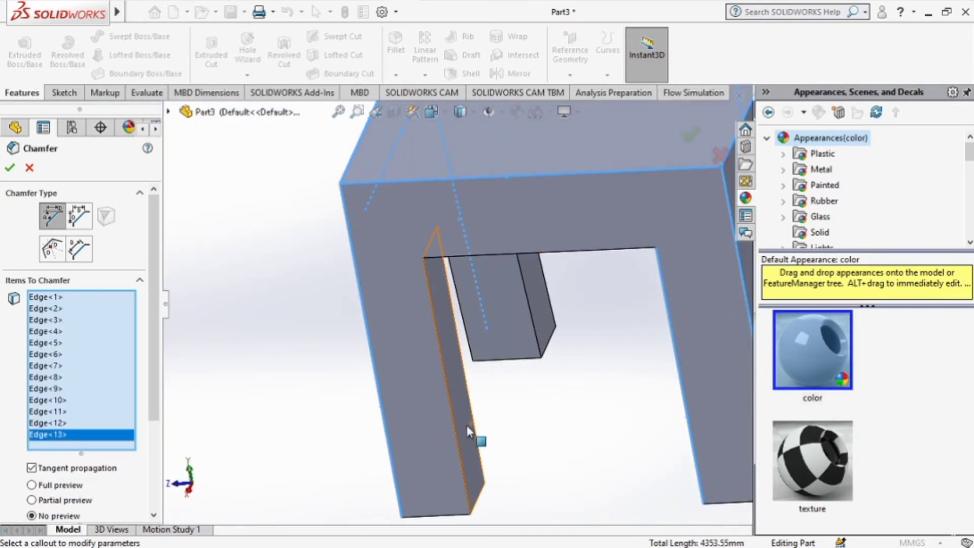
- Add a front-leg edge, an underside edge and a final leg edge, totaling sixteen
left_click(457, 431)
scroll(518, 402, "up", 3)
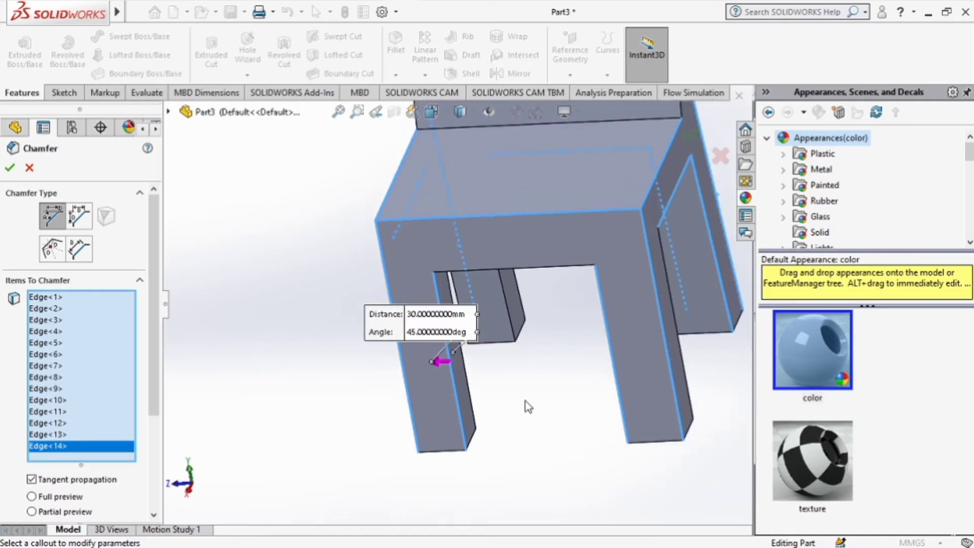
scroll(528, 401, "down", 2)
scroll(563, 392, "down", 1)
middle_click_drag(574, 387, 522, 366)
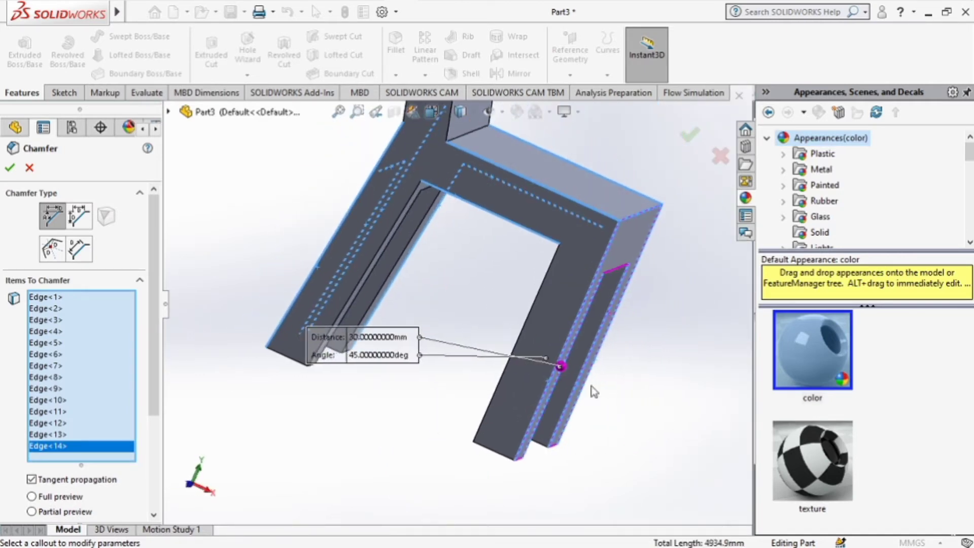
left_click(358, 291)
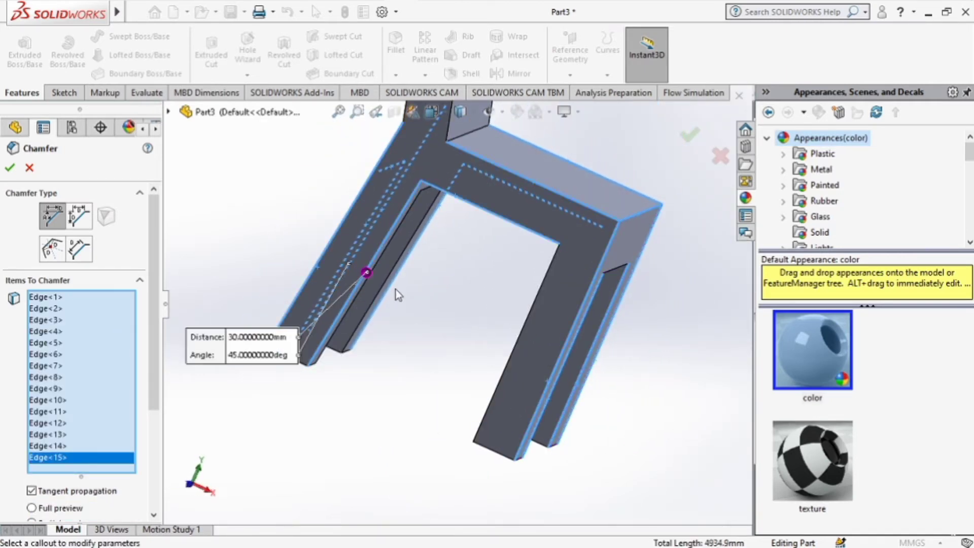
middle_click_drag(396, 289, 556, 367)
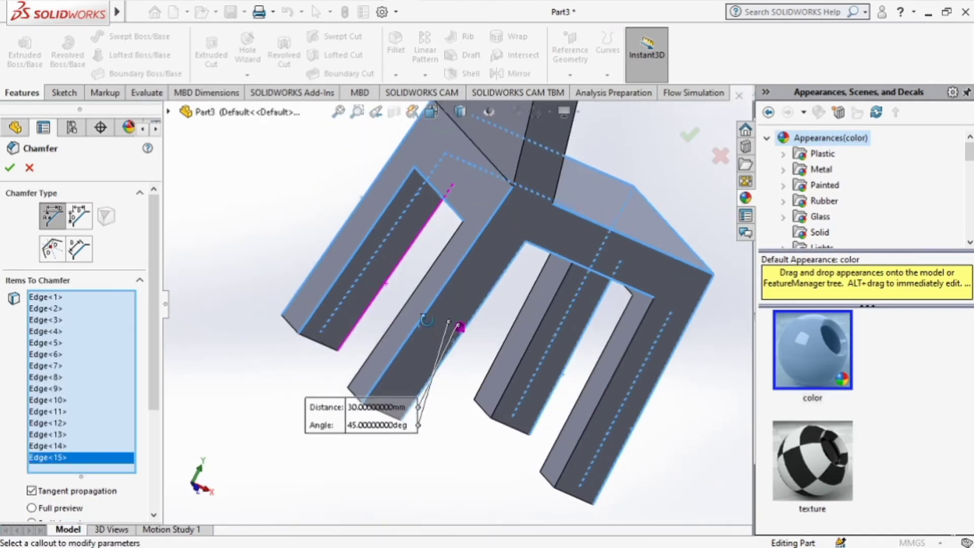
left_click(613, 383)
scroll(141, 321, "down", 3)
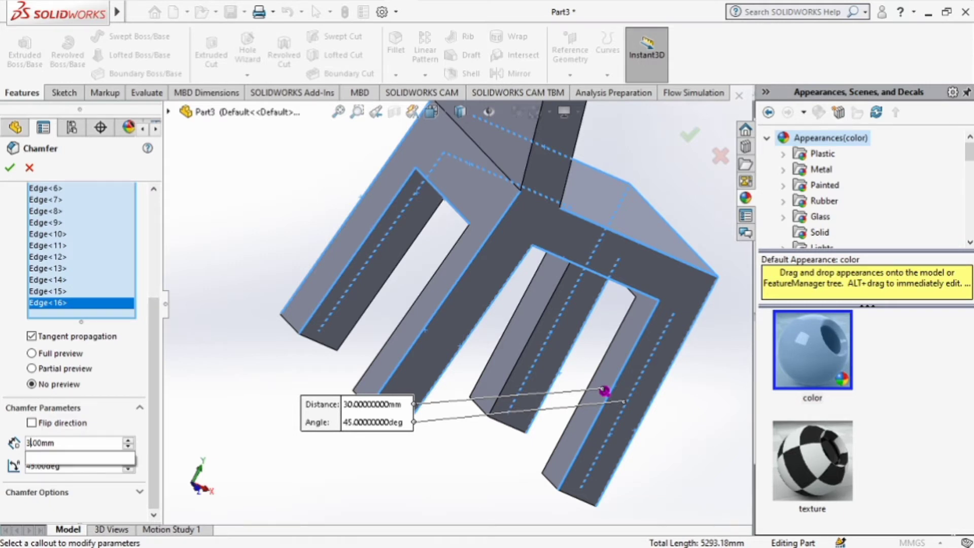
- Set the chamfer distance to 10 mm at 45° and create Chamfer1
key("BackSpace")
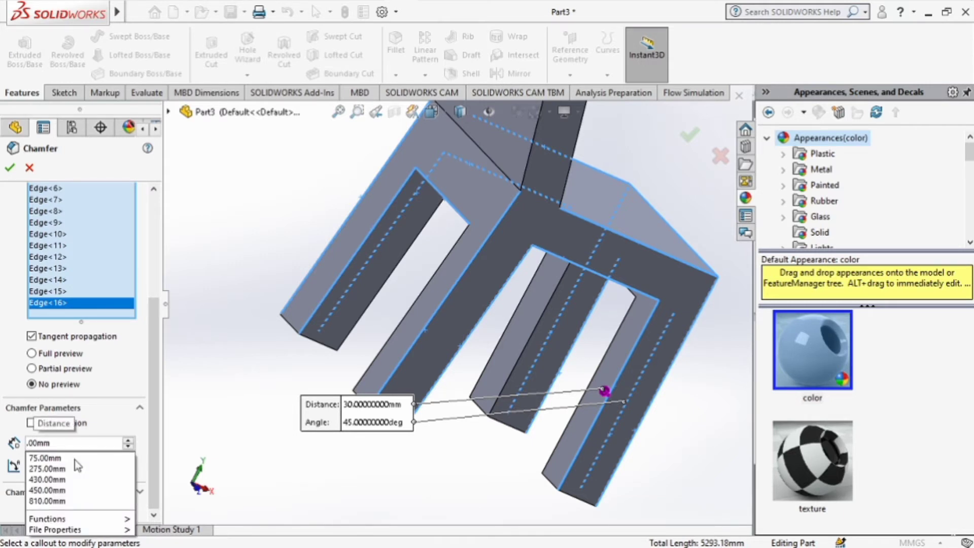
type("10")
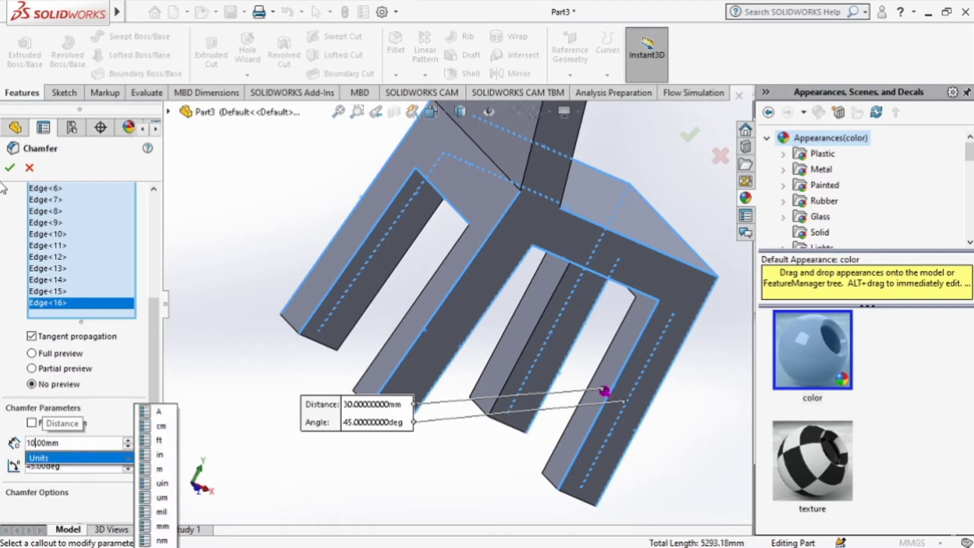
key("Return")
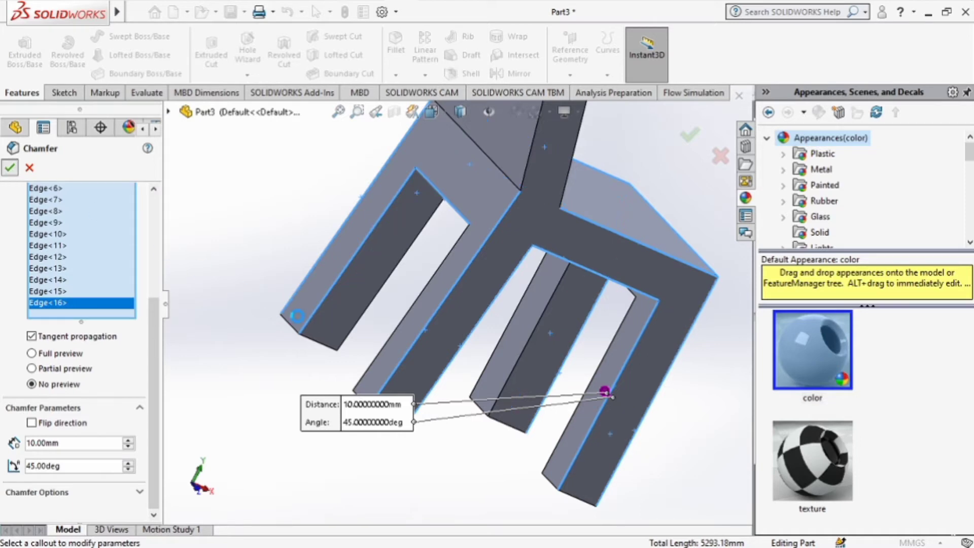
key("Return")
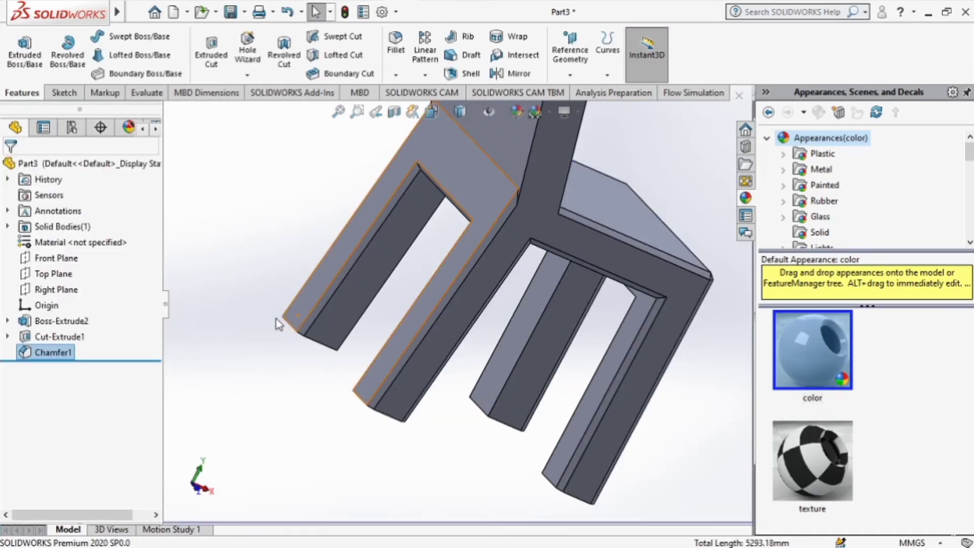
- Orbit around the chamfered chair and select the seat back's top edge
left_click(243, 278)
mouse_move(244, 279)
middle_mouse_down()
mouse_move(376, 373)
mouse_move(470, 292)
middle_mouse_up()
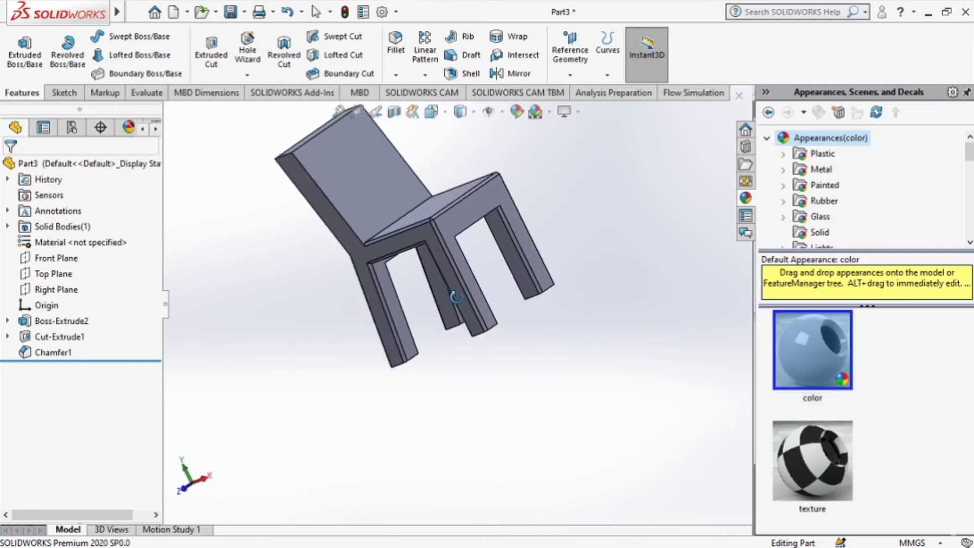
middle_click_drag(472, 292, 601, 247)
scroll(443, 234, "down", 3)
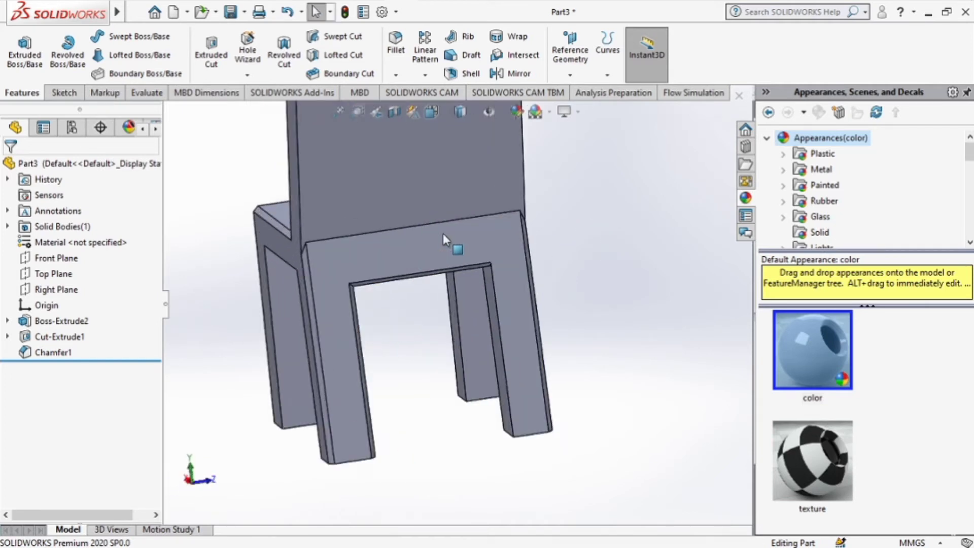
scroll(443, 234, "up", 4)
mouse_move(305, 449)
middle_mouse_down()
mouse_move(388, 436)
mouse_move(455, 462)
middle_mouse_up()
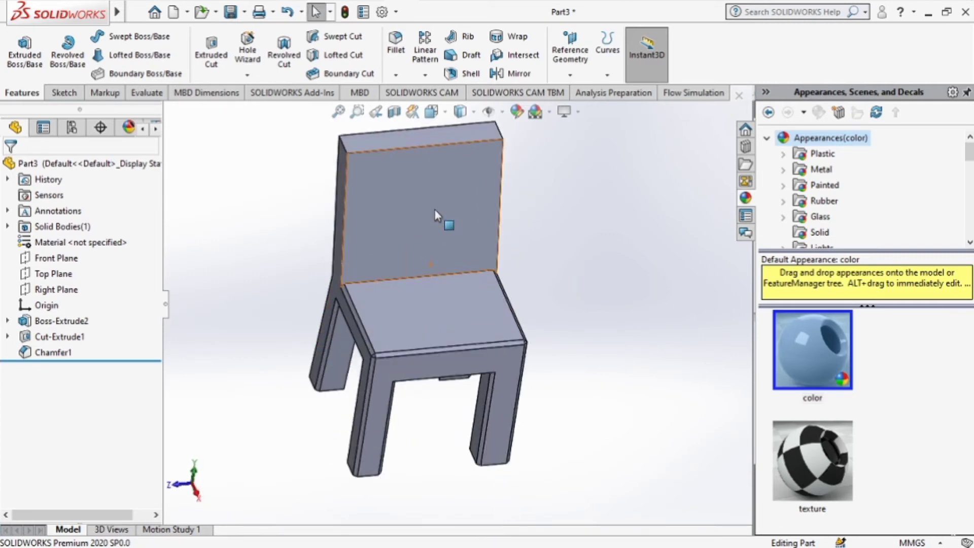
scroll(435, 215, "down", 2)
mouse_move(259, 217)
middle_mouse_down()
mouse_move(281, 221)
mouse_move(263, 206)
middle_mouse_up()
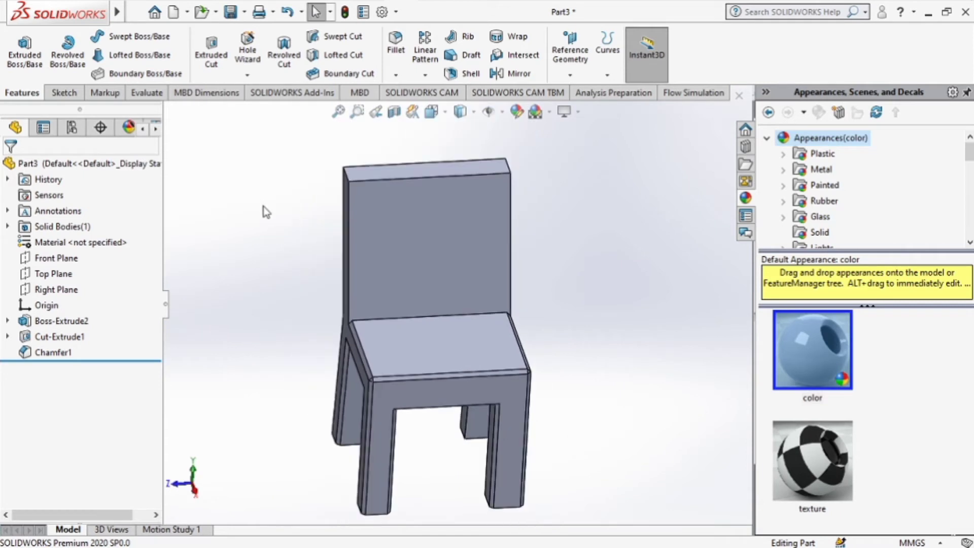
left_click(417, 185)
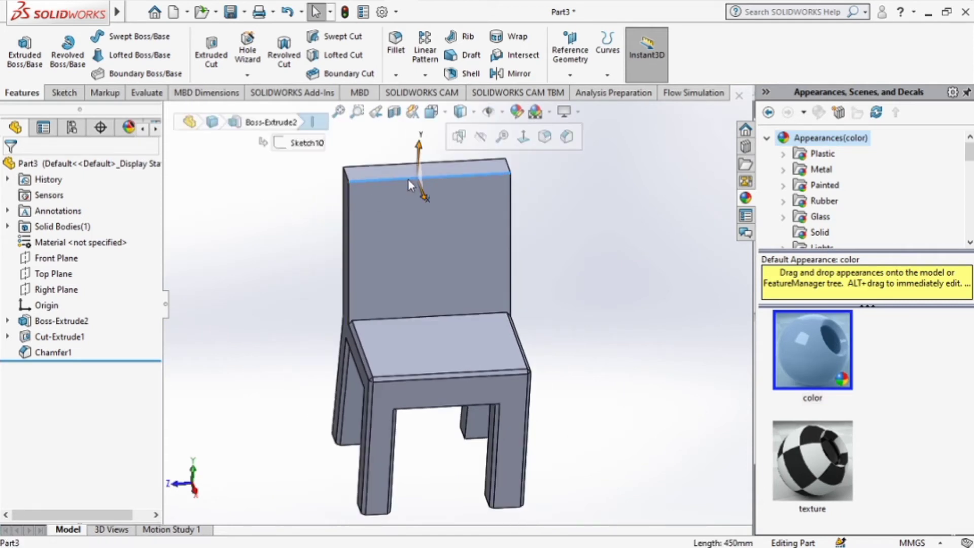
- Create Chamfer2 on the two seat-back top edges at 20 mm by 45°
left_click(395, 75)
left_click(416, 111)
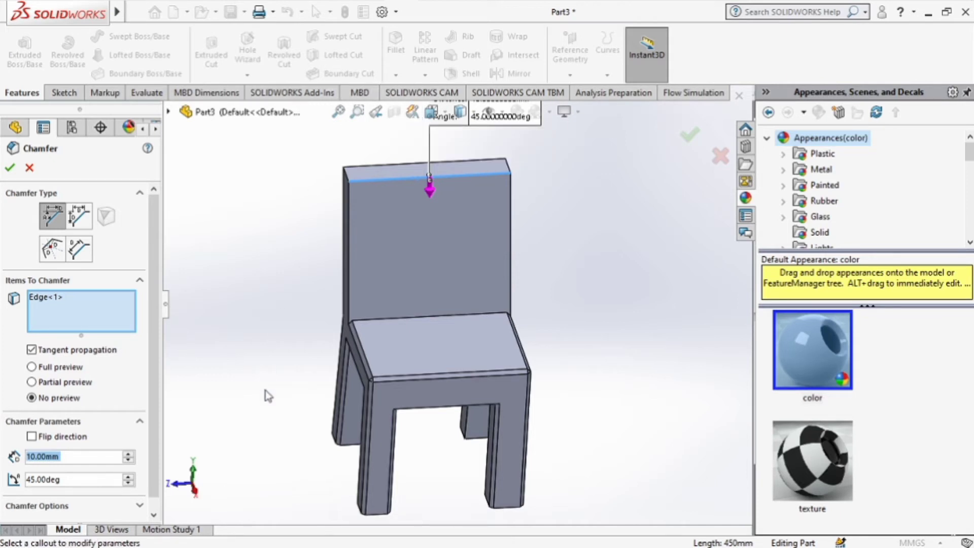
middle_click_drag(297, 279, 402, 265)
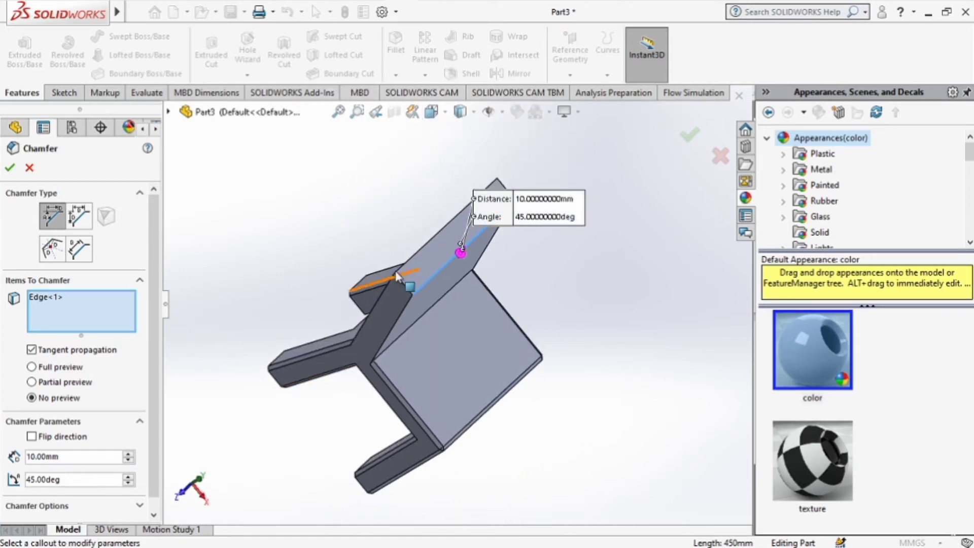
left_click(412, 255)
mouse_move(414, 256)
middle_mouse_down()
mouse_move(276, 283)
mouse_move(251, 266)
middle_mouse_up()
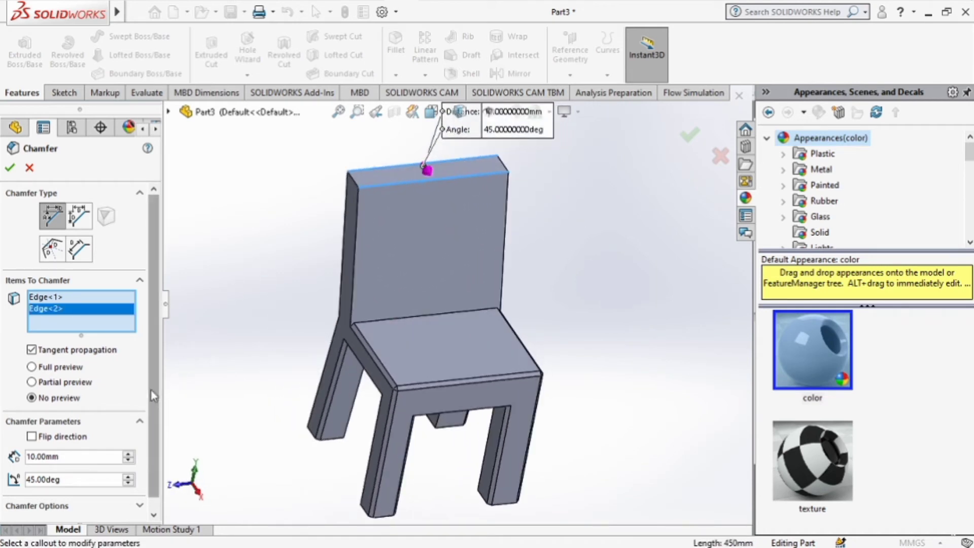
scroll(145, 457, "down", 1)
left_click(128, 441)
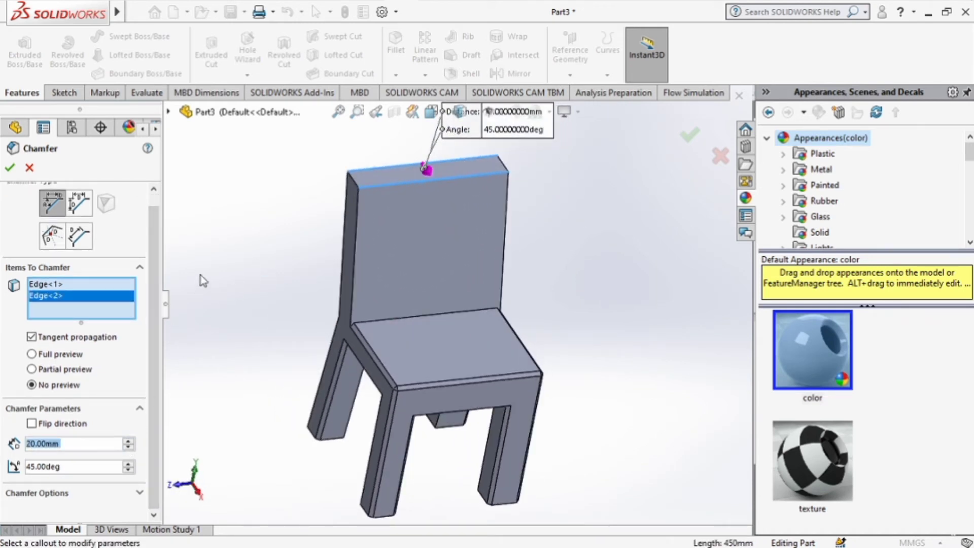
left_click(9, 168)
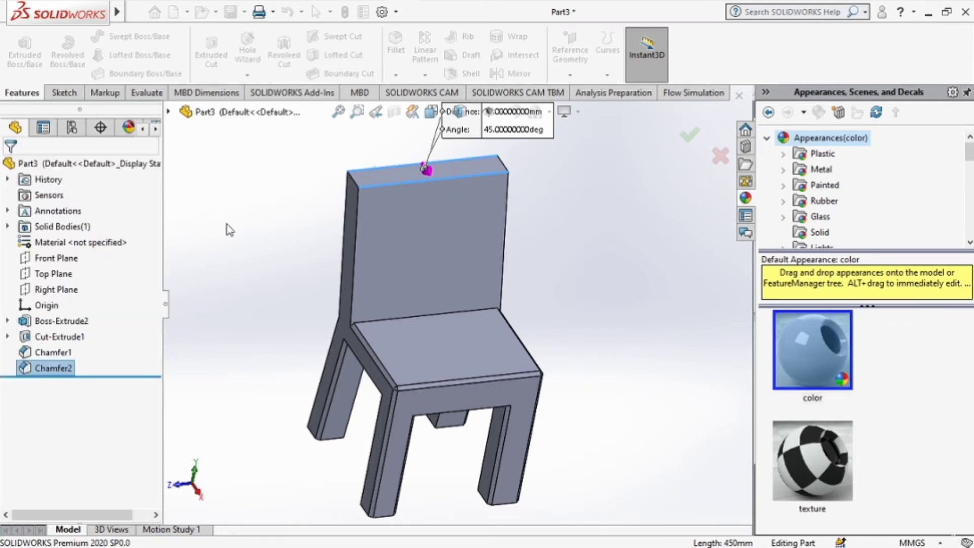
middle_click_drag(273, 229, 291, 192)
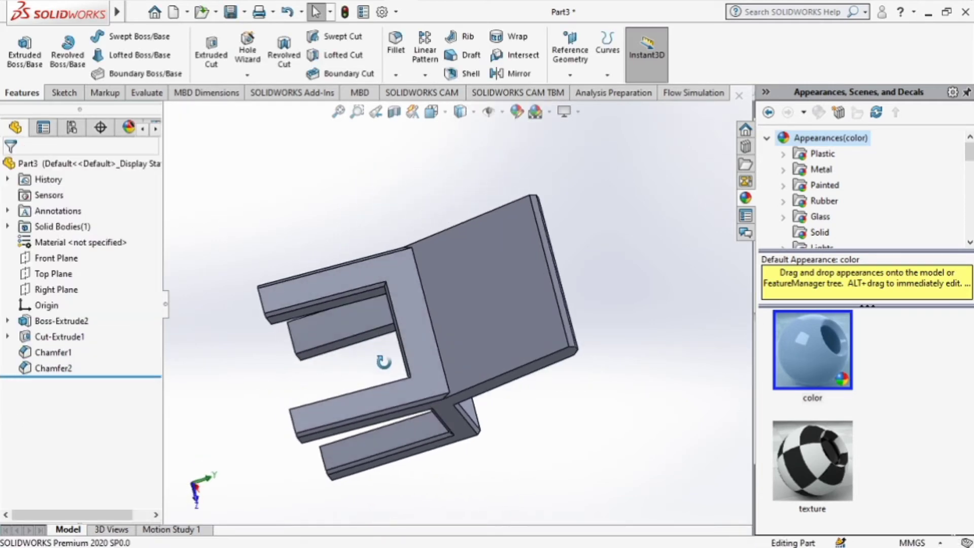
mouse_move(284, 330)
middle_mouse_down()
mouse_move(348, 279)
mouse_move(326, 271)
mouse_move(260, 323)
mouse_move(274, 309)
middle_mouse_up()
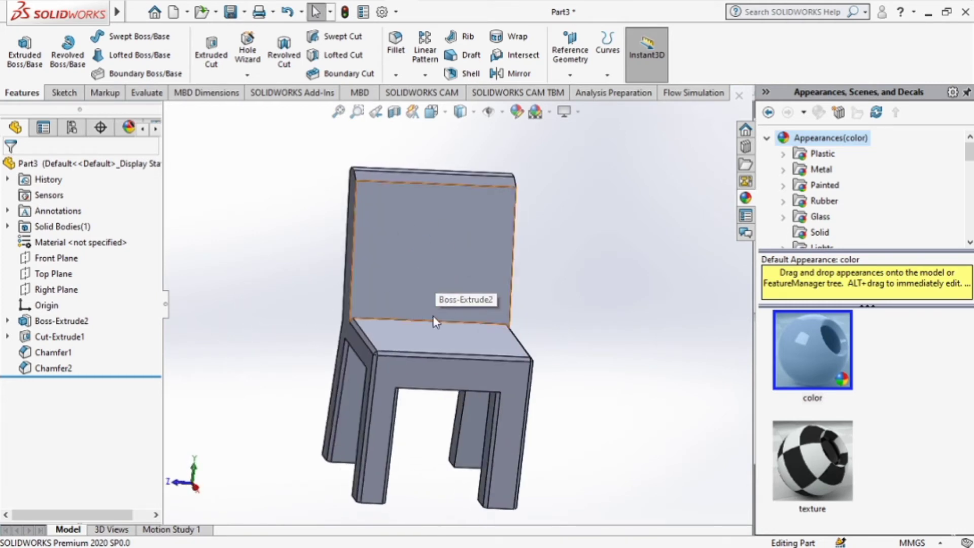
mouse_move(301, 290)
middle_mouse_down()
mouse_move(276, 385)
mouse_move(427, 260)
mouse_move(266, 232)
middle_mouse_up()
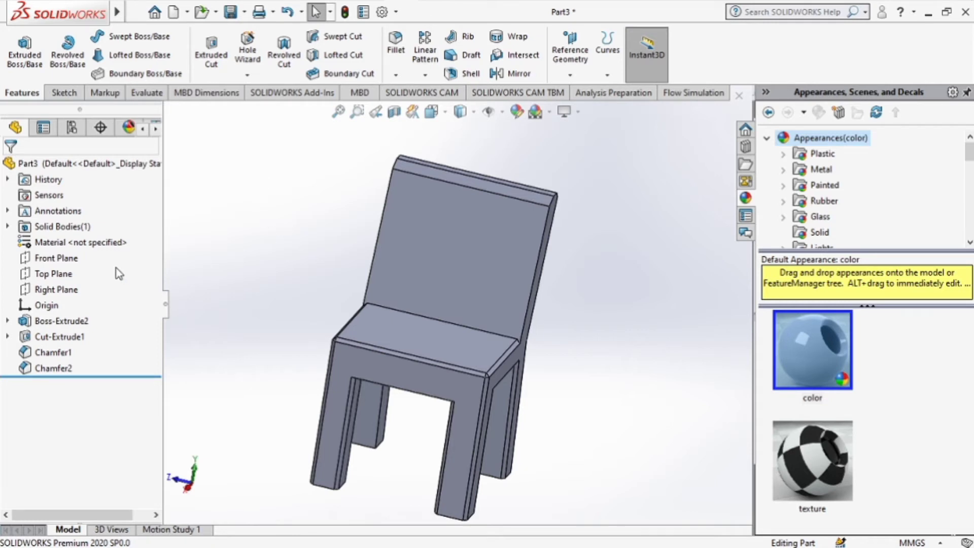
- Assign Custom Plastic as the chair's material, then inspect the chair from several angles
right_click(106, 242)
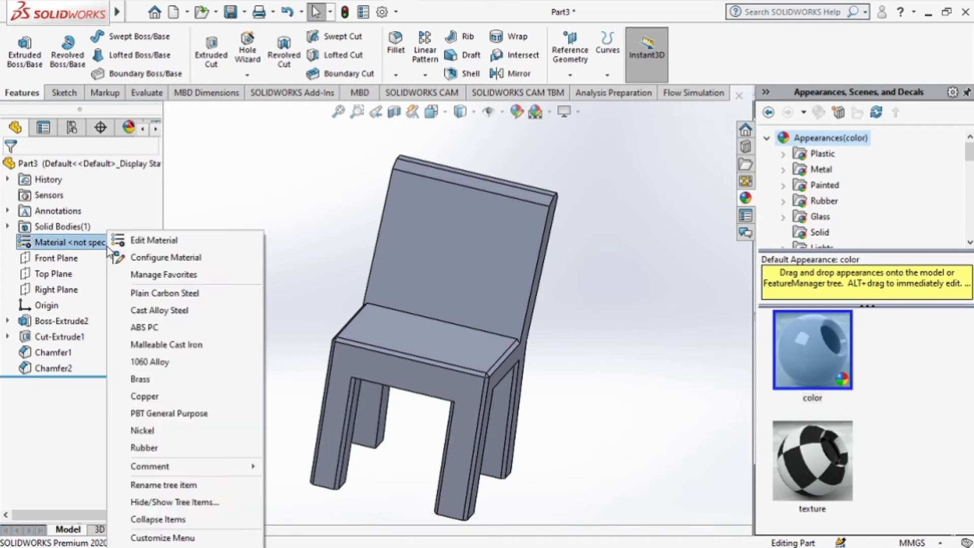
left_click(156, 244)
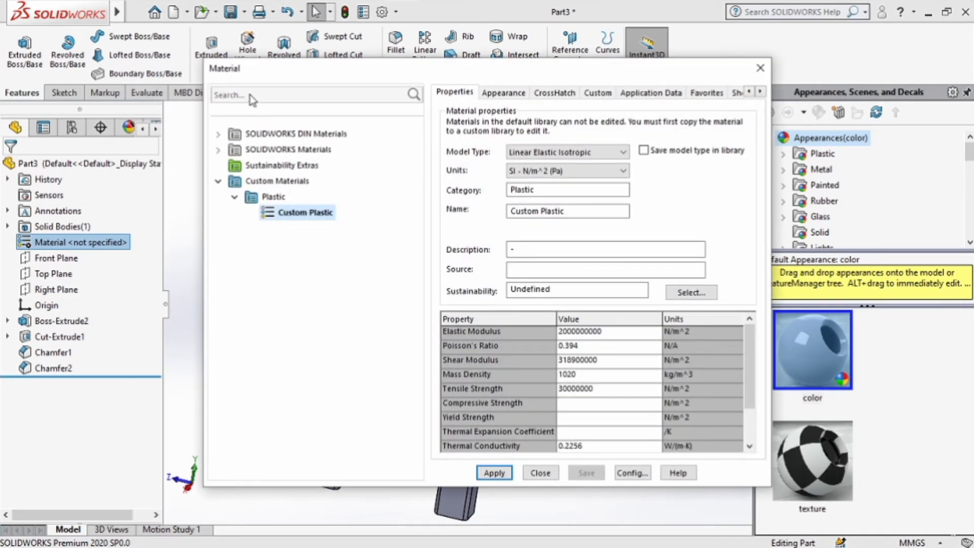
left_click(249, 95)
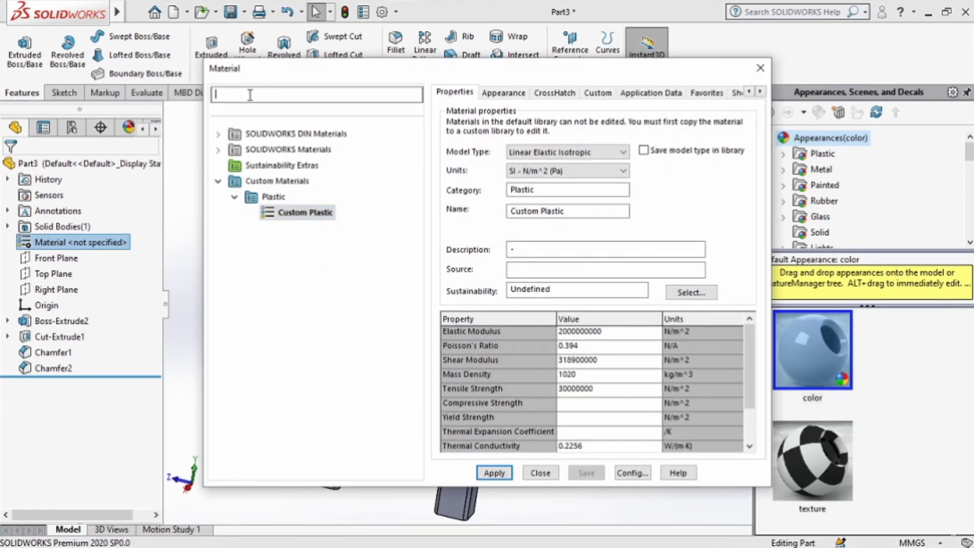
type("plas")
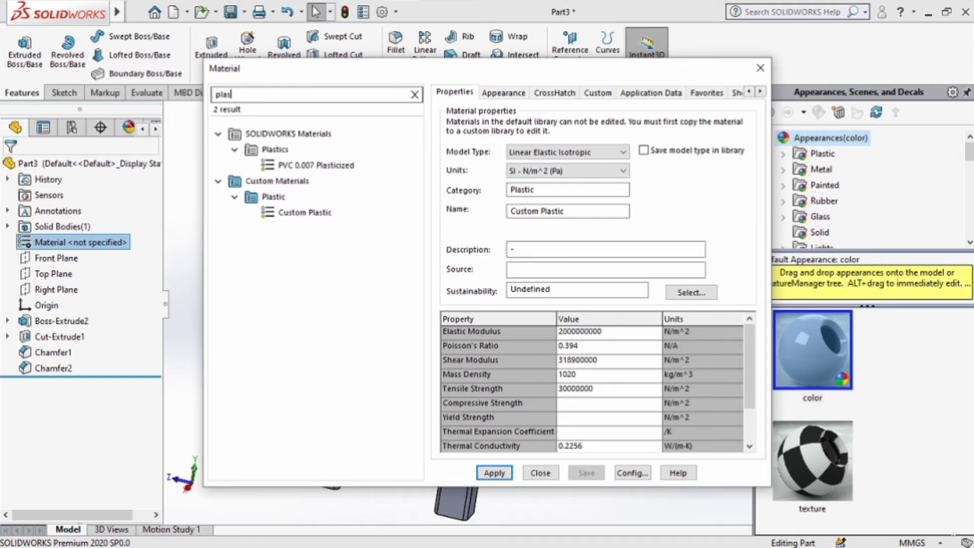
left_click(294, 215)
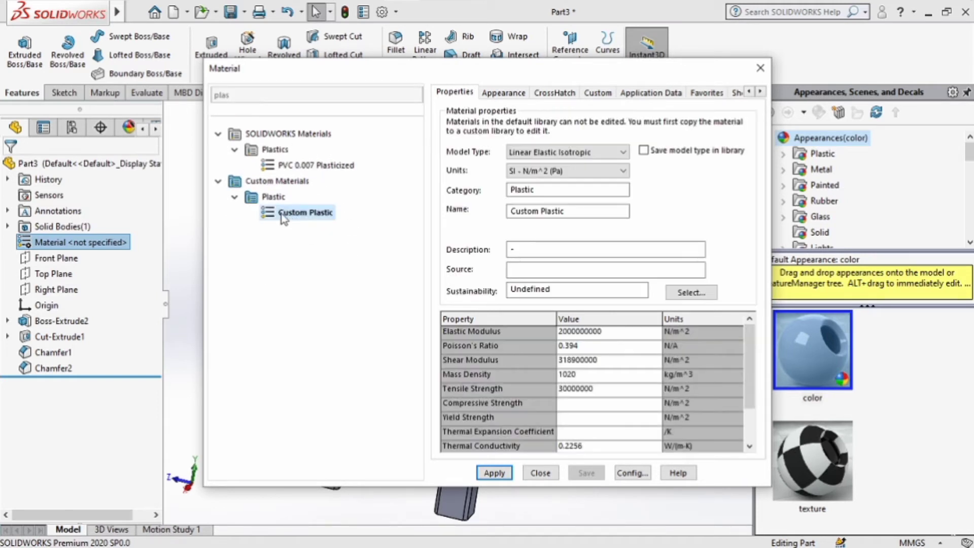
left_click(493, 473)
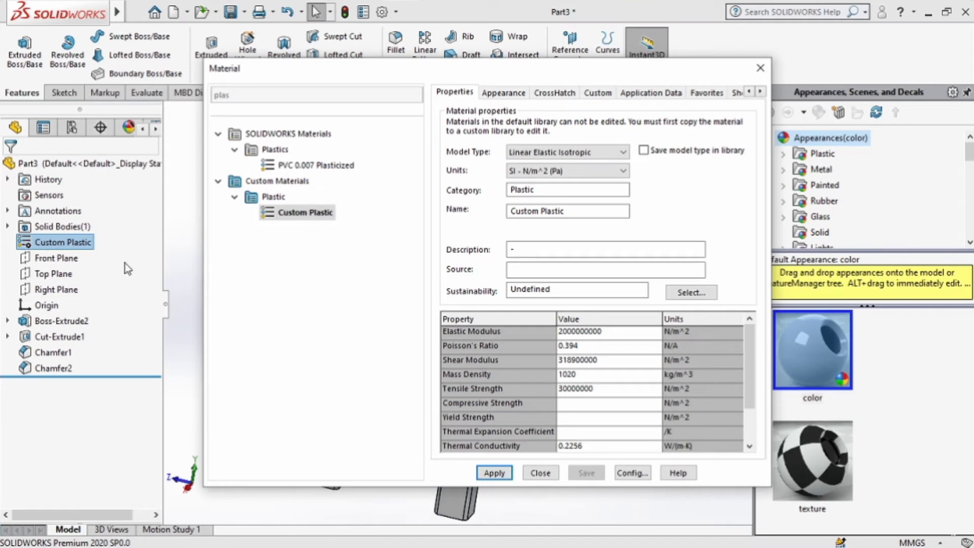
left_click(540, 473)
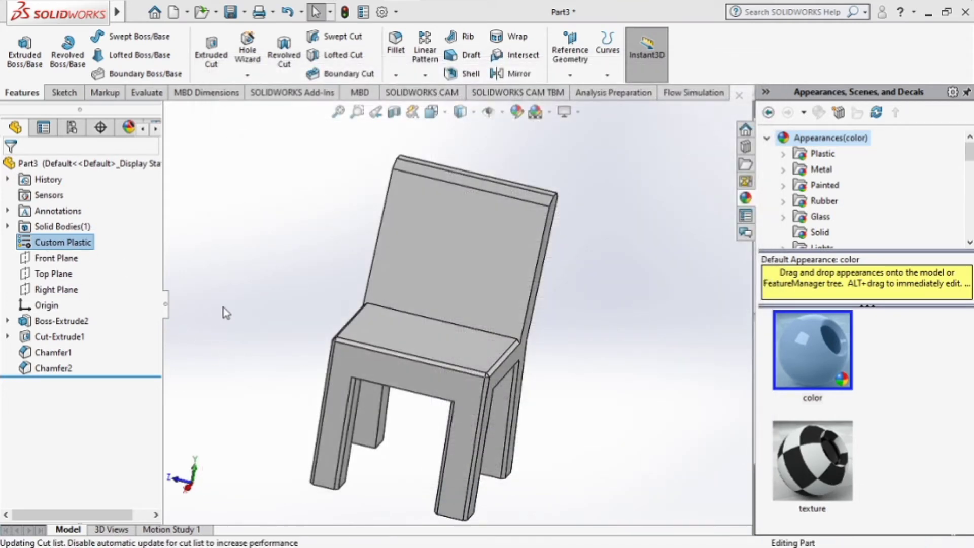
mouse_move(271, 336)
middle_mouse_down()
mouse_move(274, 357)
mouse_move(320, 260)
middle_mouse_up()
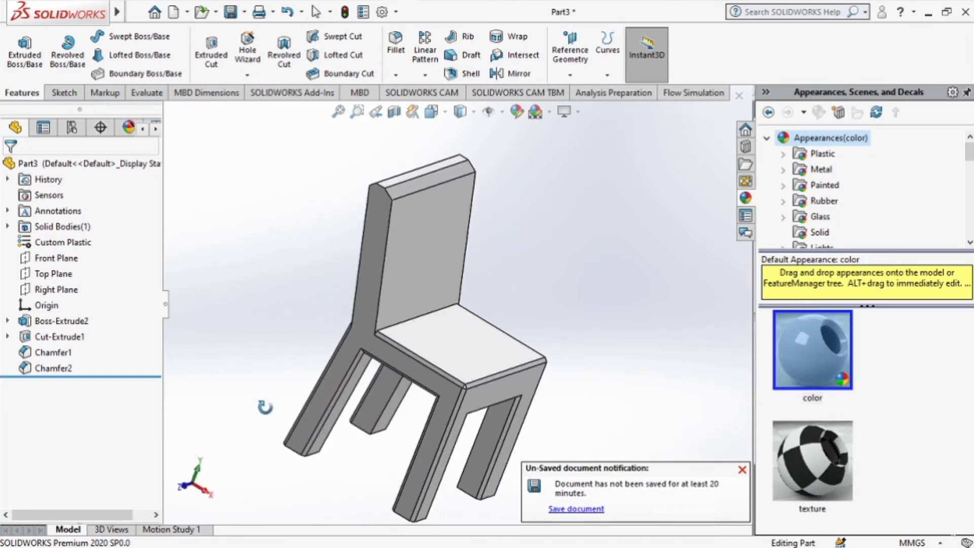
mouse_move(320, 260)
middle_mouse_down()
mouse_move(221, 382)
mouse_move(305, 332)
middle_mouse_up()
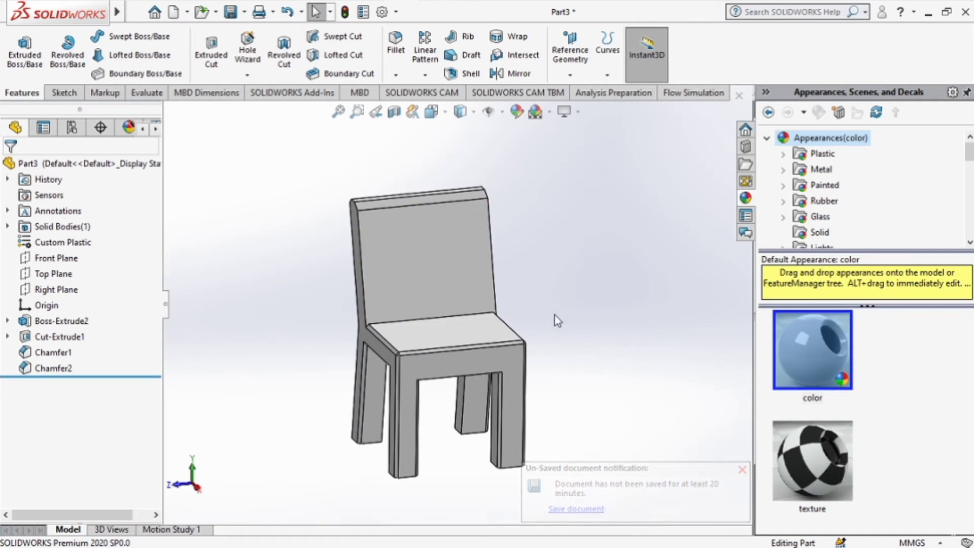
- Enable the SOLIDWORKS Simulation add-in as both active and loaded at startup
left_click(395, 14)
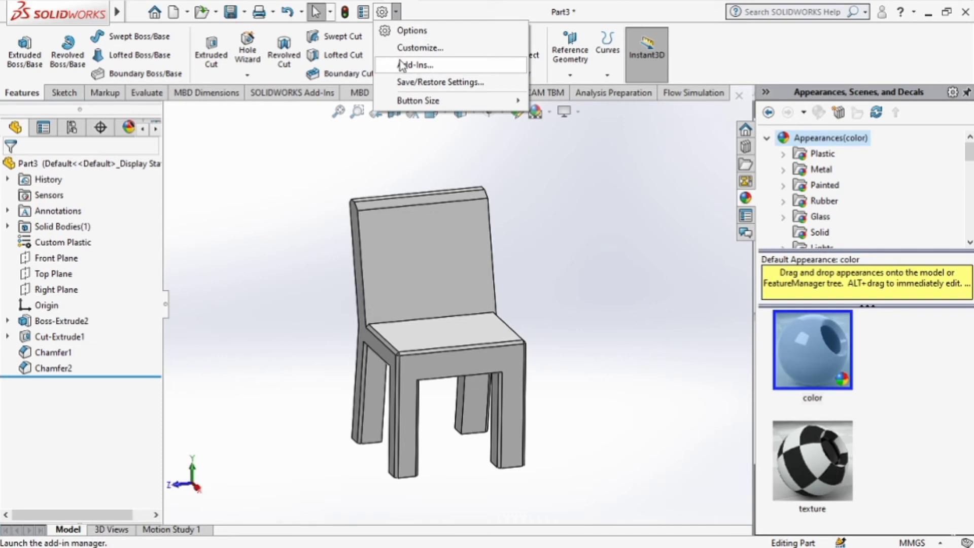
left_click(418, 67)
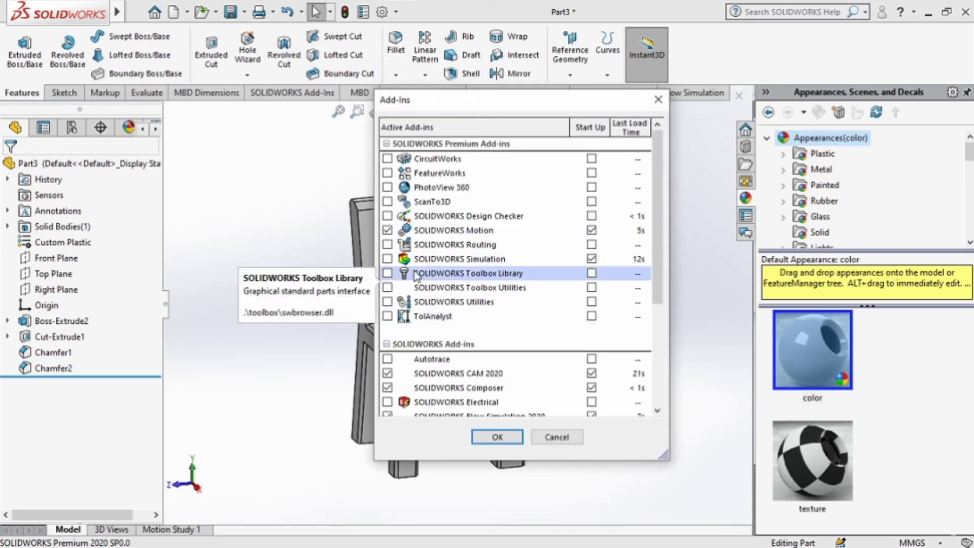
left_click(387, 259)
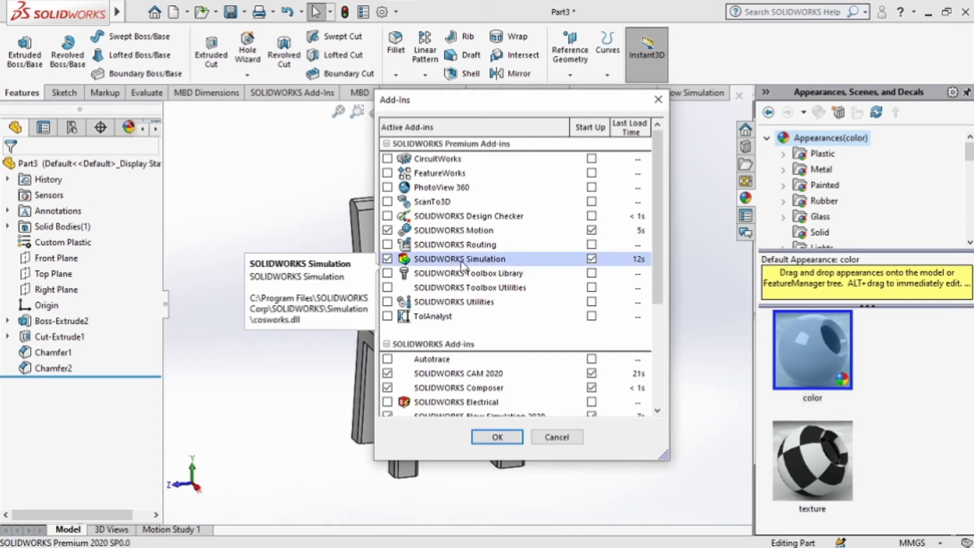
left_click(592, 259)
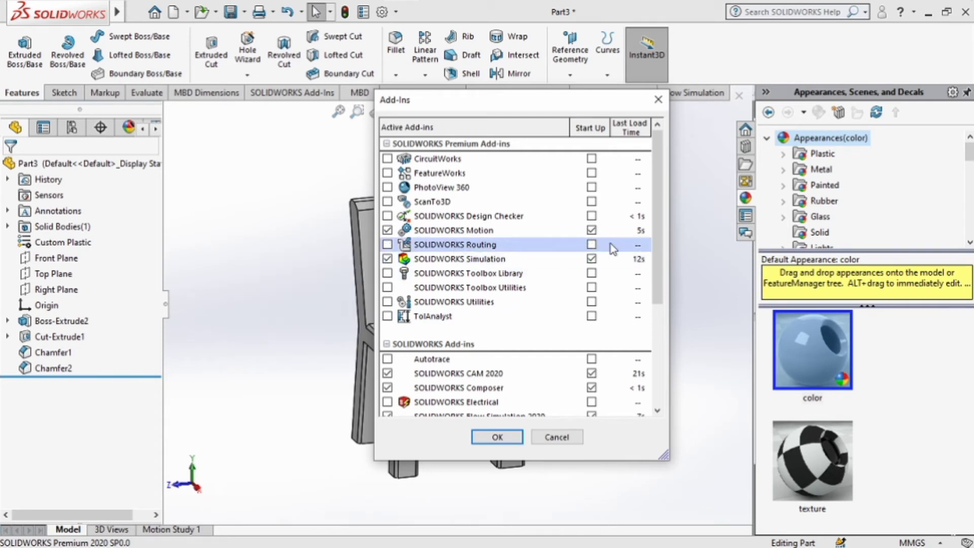
left_click(500, 437)
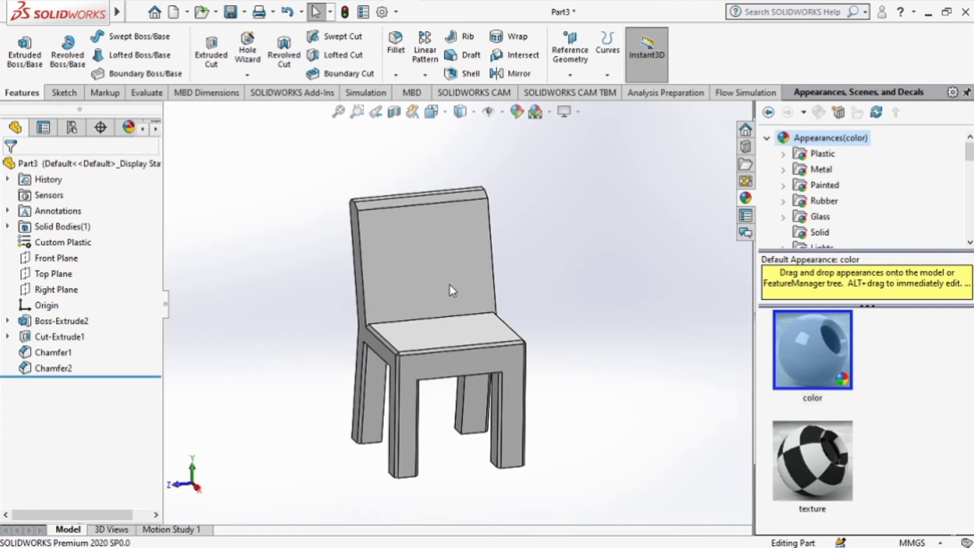
middle_click_drag(450, 284, 456, 251)
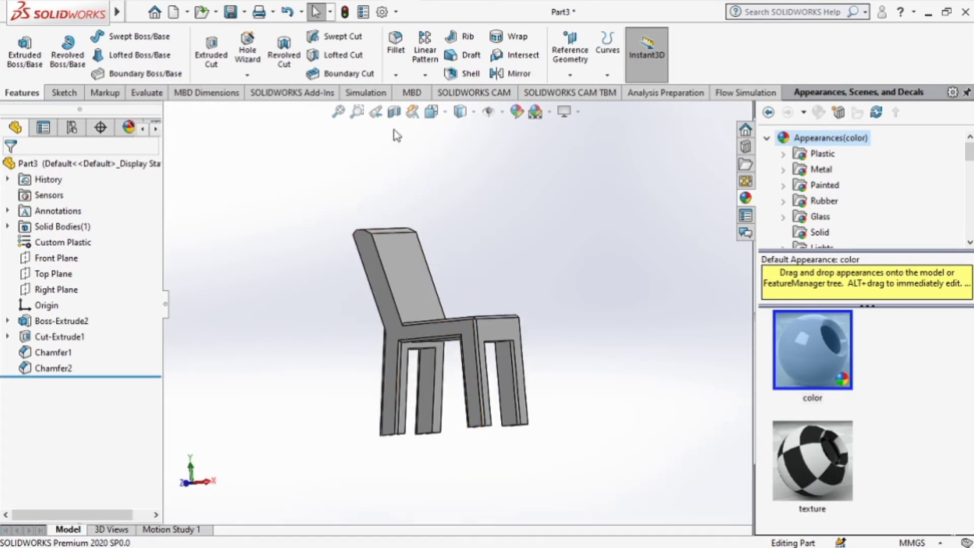
- Start a new Static study and name it 'Plastic Chair Static'
left_click(364, 95)
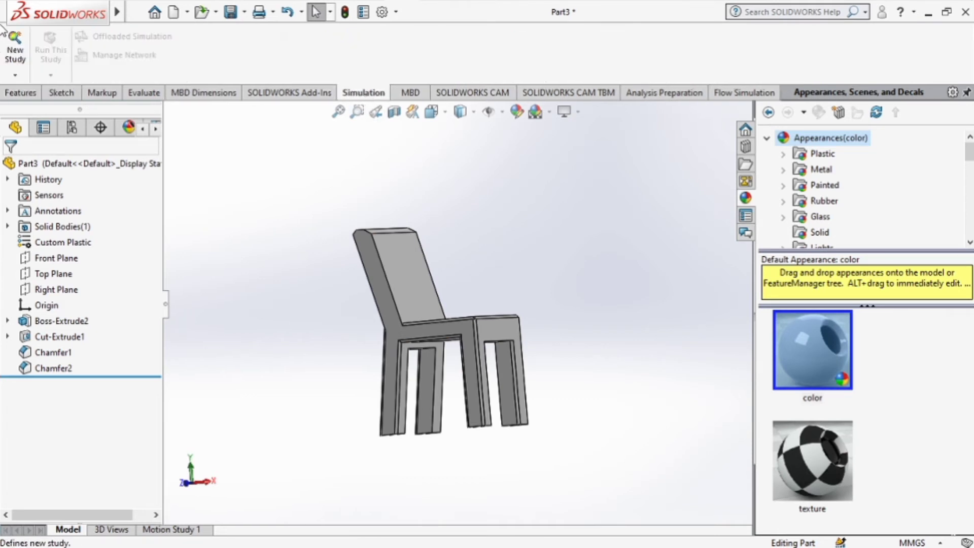
left_click(16, 76)
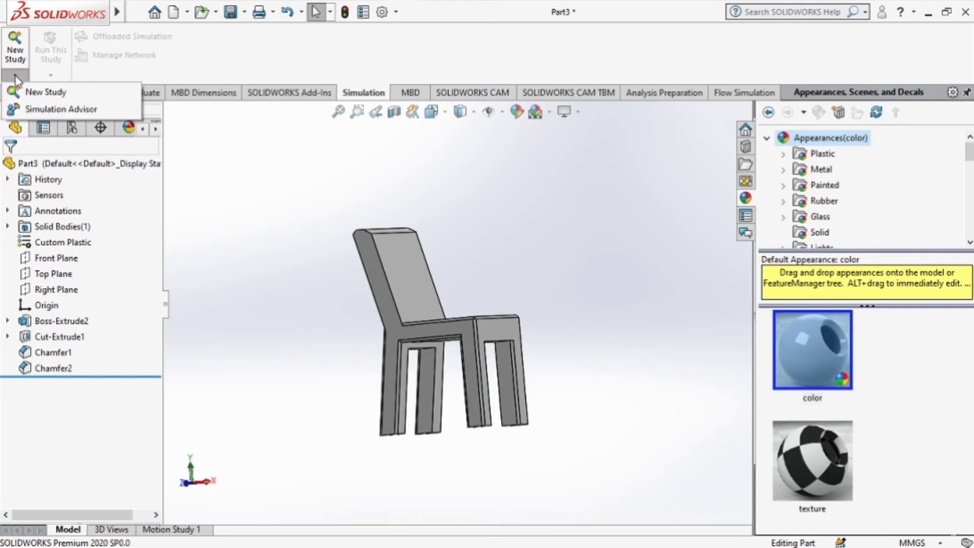
left_click(53, 92)
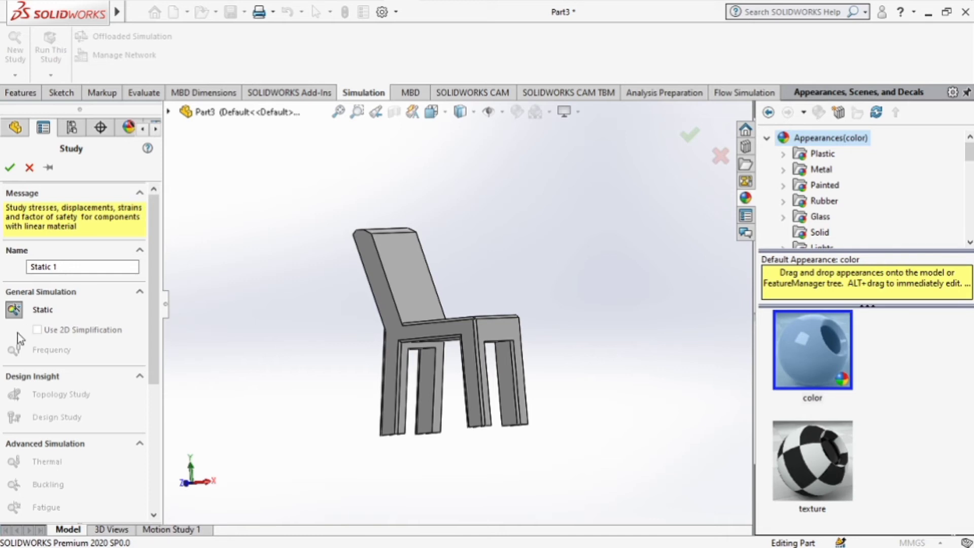
scroll(22, 333, "down", 3)
scroll(30, 330, "down", 1)
scroll(29, 330, "up", 2)
scroll(30, 330, "up", 2)
left_click(15, 312)
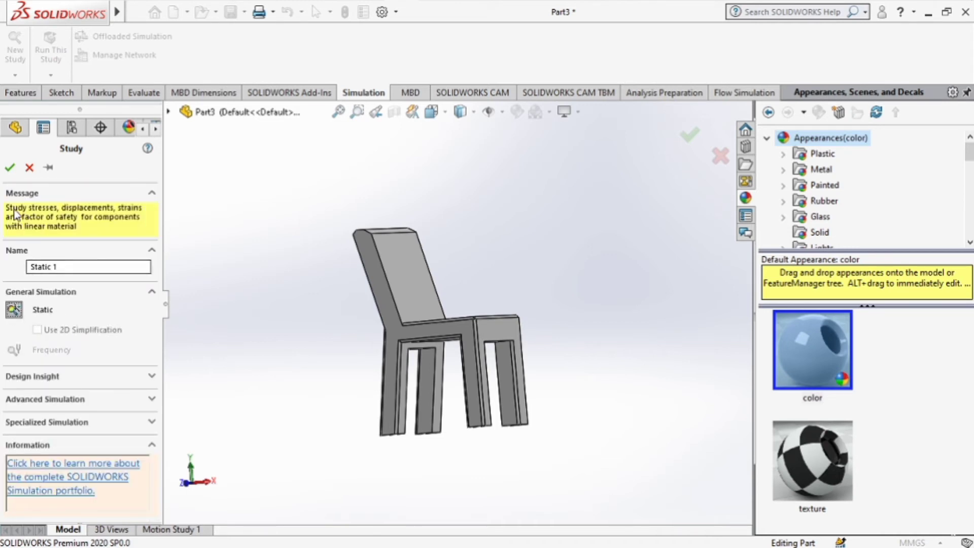
left_click_drag(61, 267, 24, 269)
type("Plastic Chair")
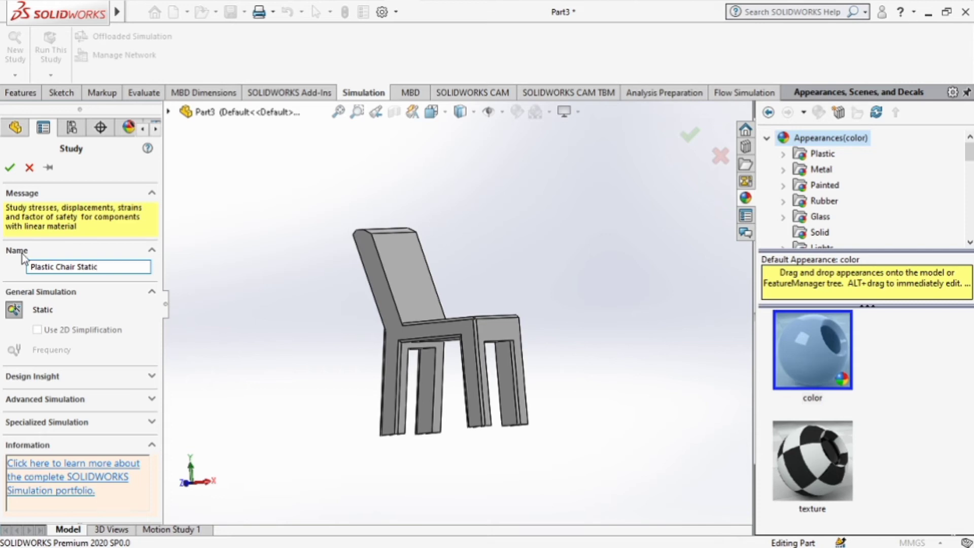
left_click(9, 169)
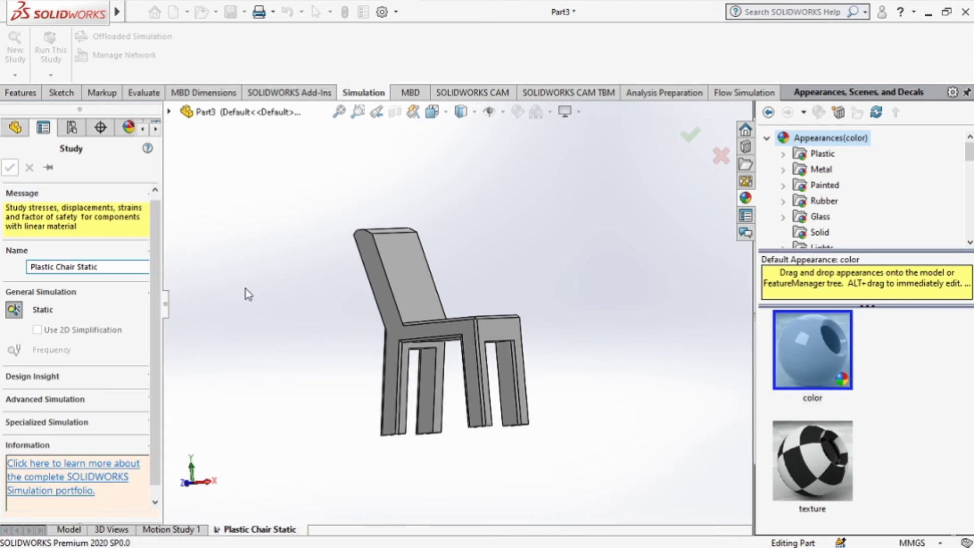
middle_click_drag(311, 301, 273, 298)
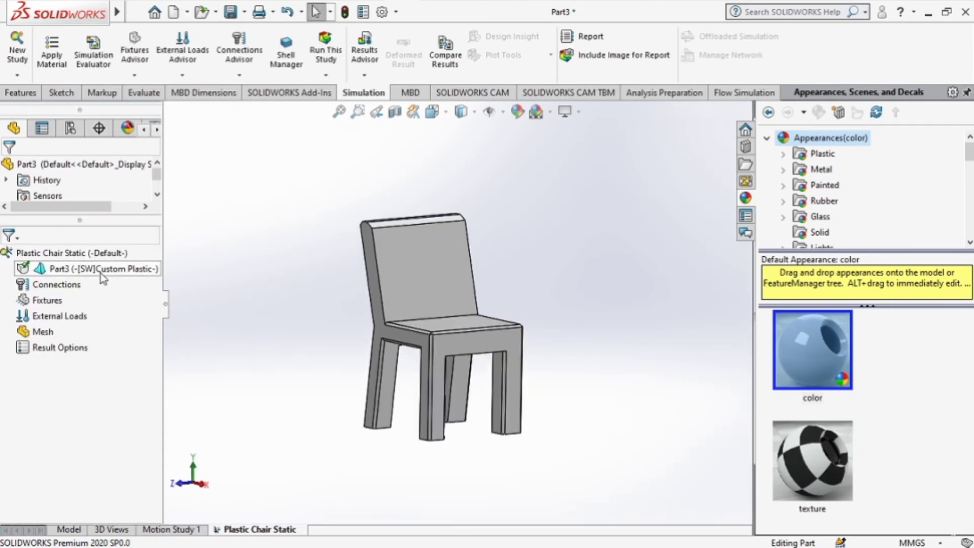
- Start a Fixed Geometry fixture and select the chair's back face
right_click(48, 287)
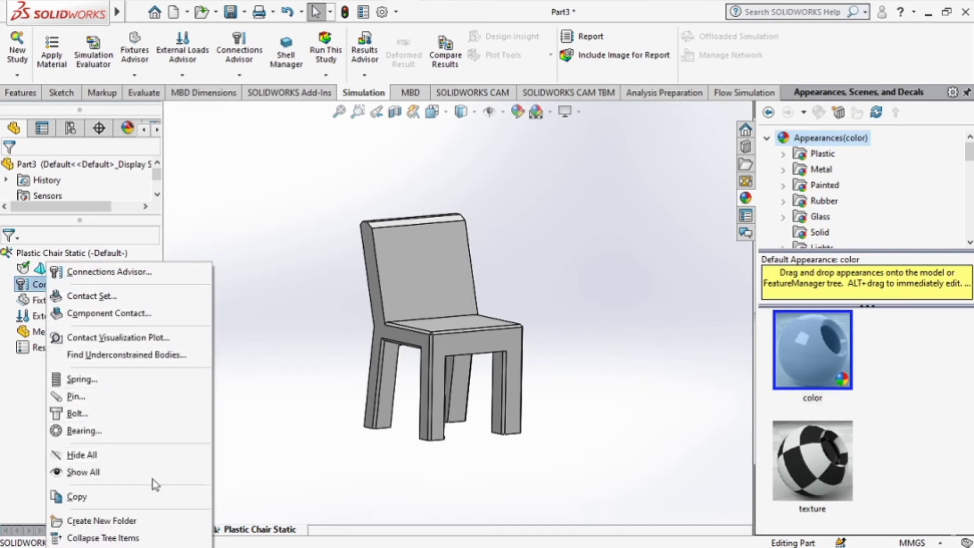
left_click(13, 450)
right_click(42, 301)
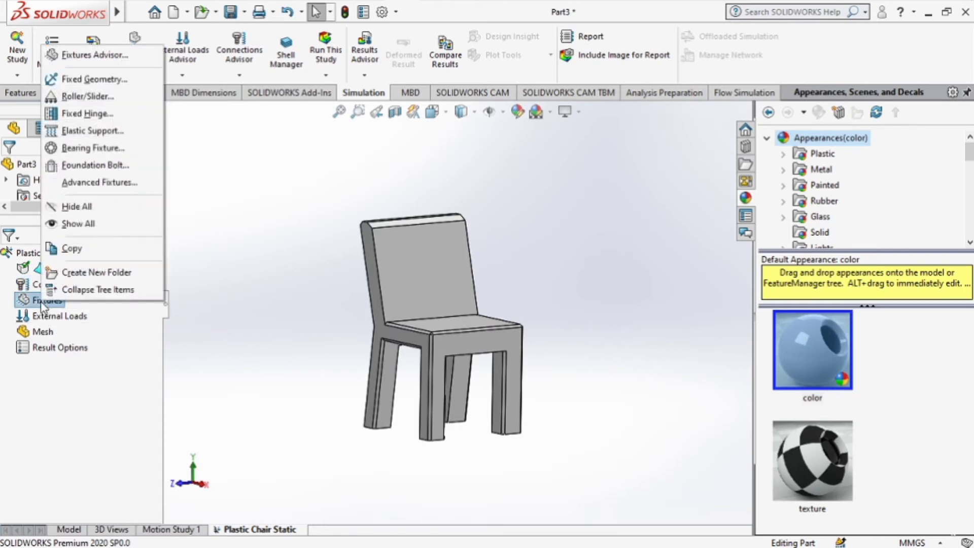
left_click(89, 79)
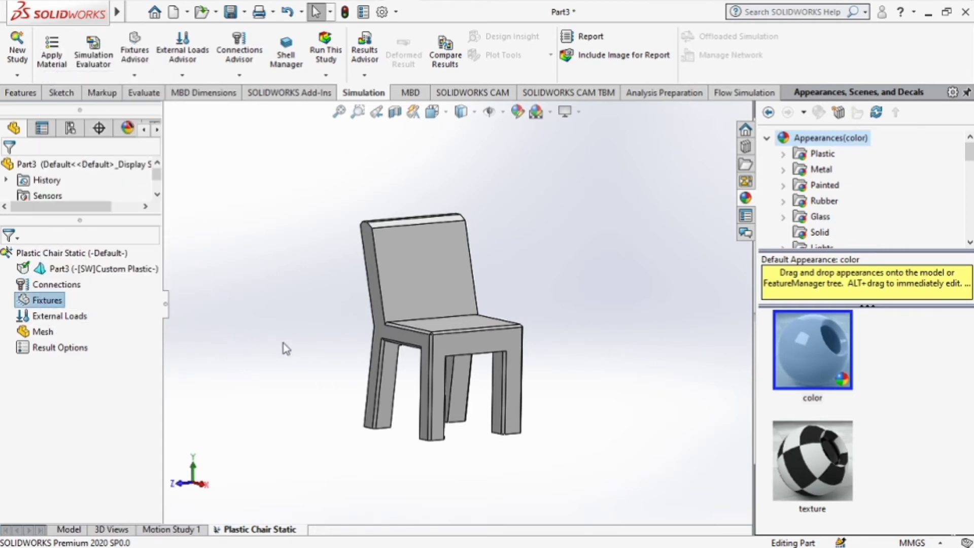
mouse_move(284, 348)
middle_mouse_down()
mouse_move(300, 325)
mouse_move(316, 347)
mouse_move(261, 352)
mouse_move(388, 347)
middle_mouse_up()
left_click(402, 275)
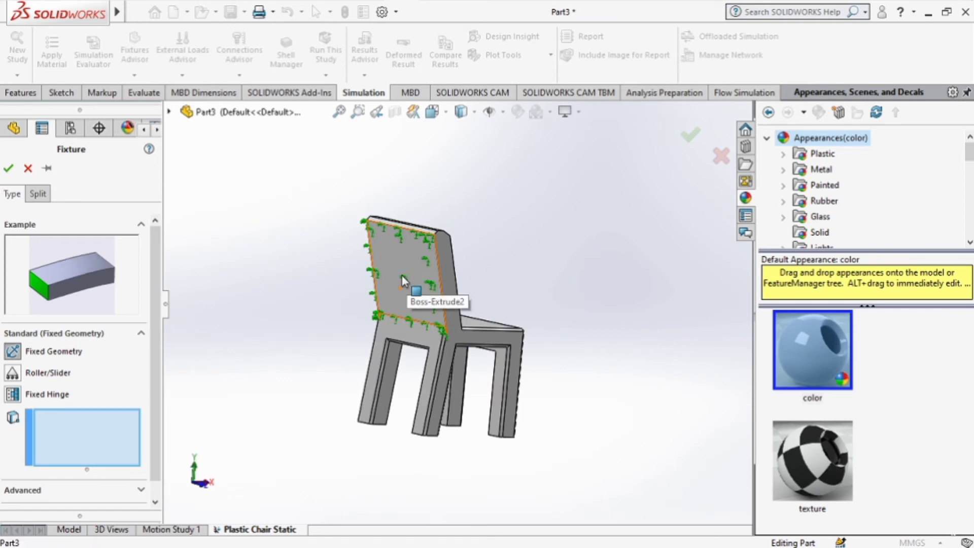
- Add the four leg bottom faces and confirm the Fixed-1 restraint
middle_click_drag(402, 274, 405, 395)
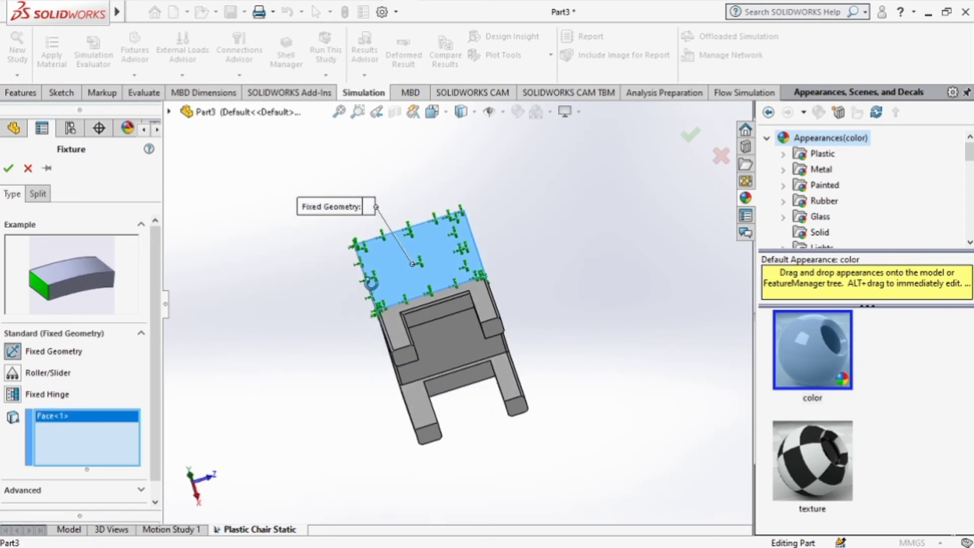
left_click(404, 354)
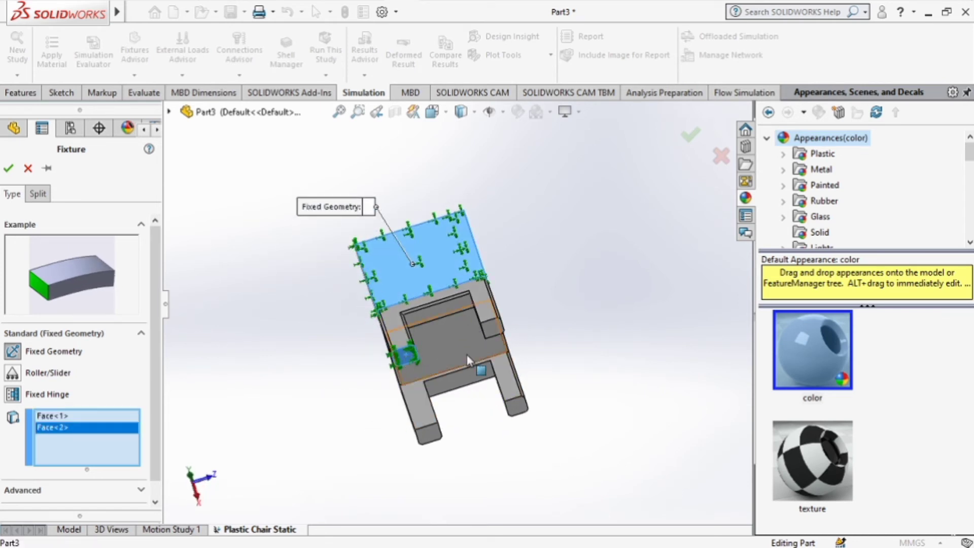
left_click(523, 393)
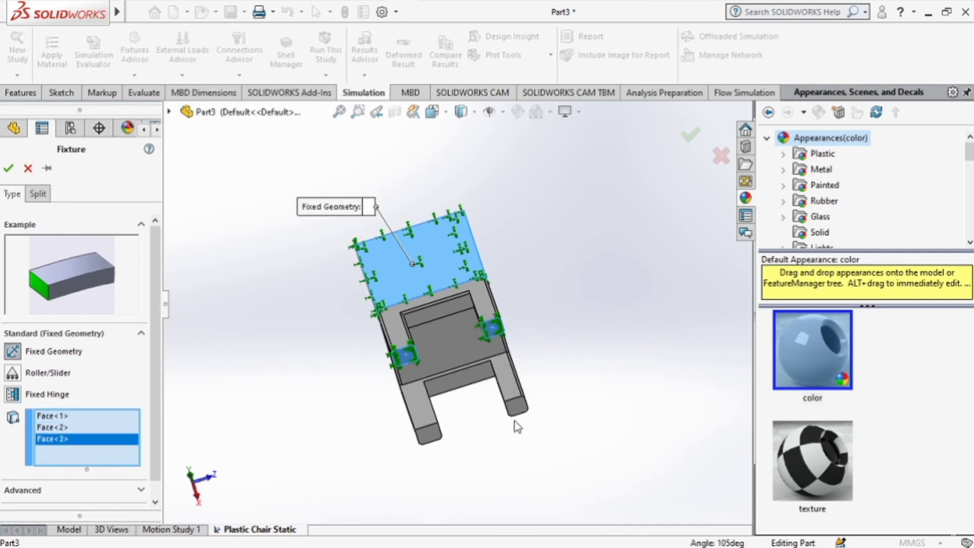
left_click(516, 410)
left_click(432, 437)
mouse_move(591, 341)
middle_mouse_down()
mouse_move(481, 312)
mouse_move(507, 322)
middle_mouse_up()
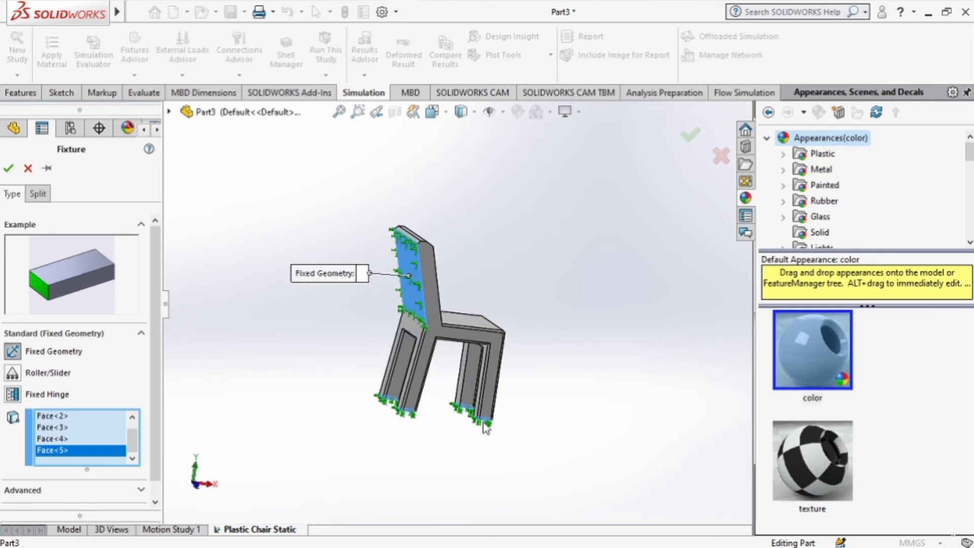
left_click(9, 168)
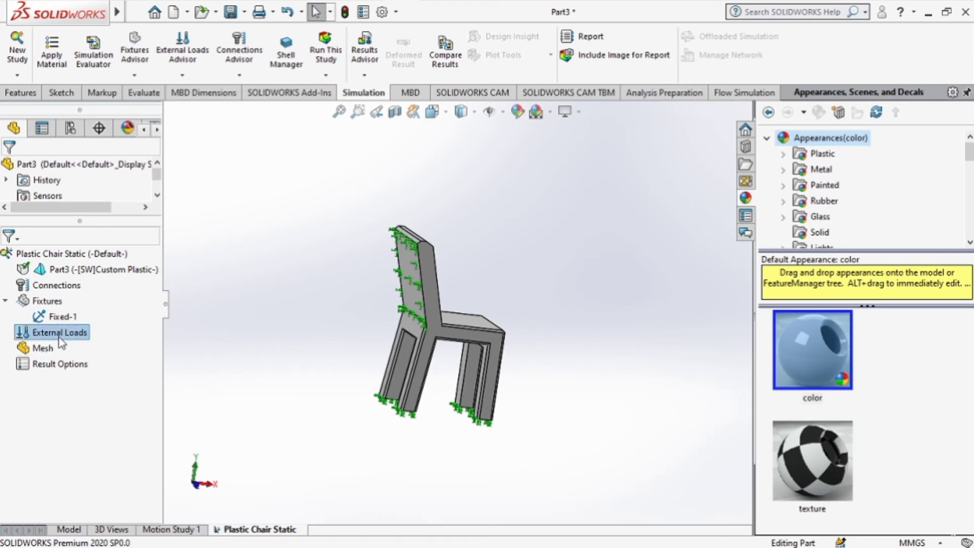
- Add Force-1 at 981 N per item, normal to the seat and backrest faces
right_click(46, 332)
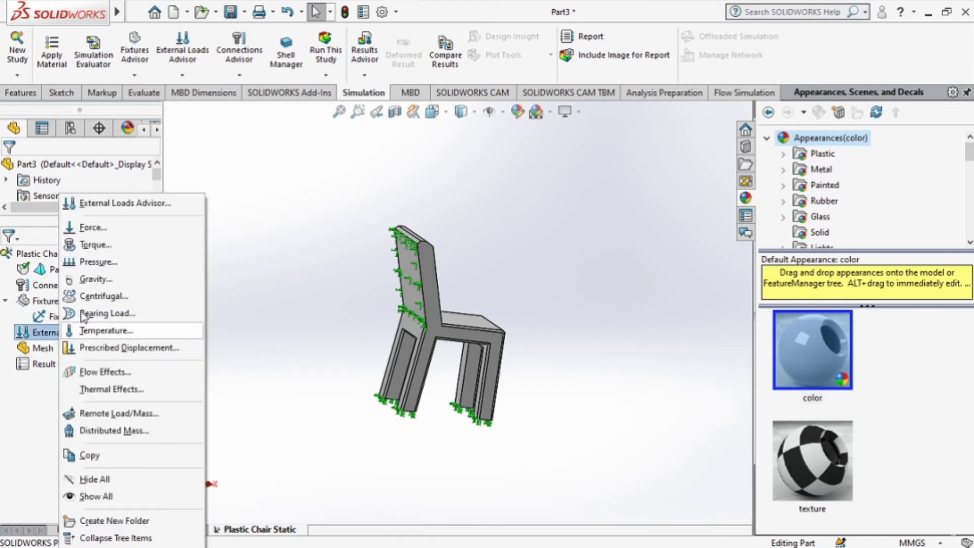
left_click(86, 229)
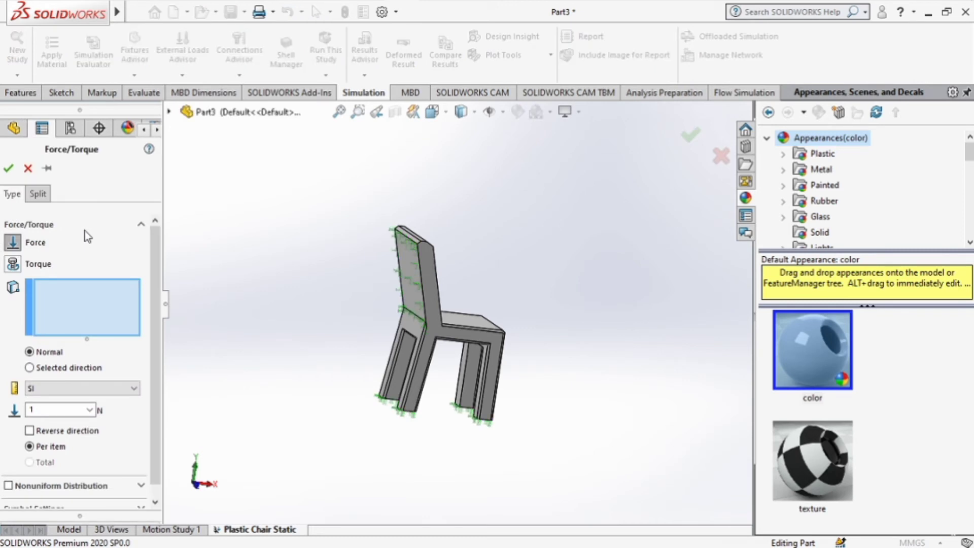
middle_click_drag(203, 326, 417, 336)
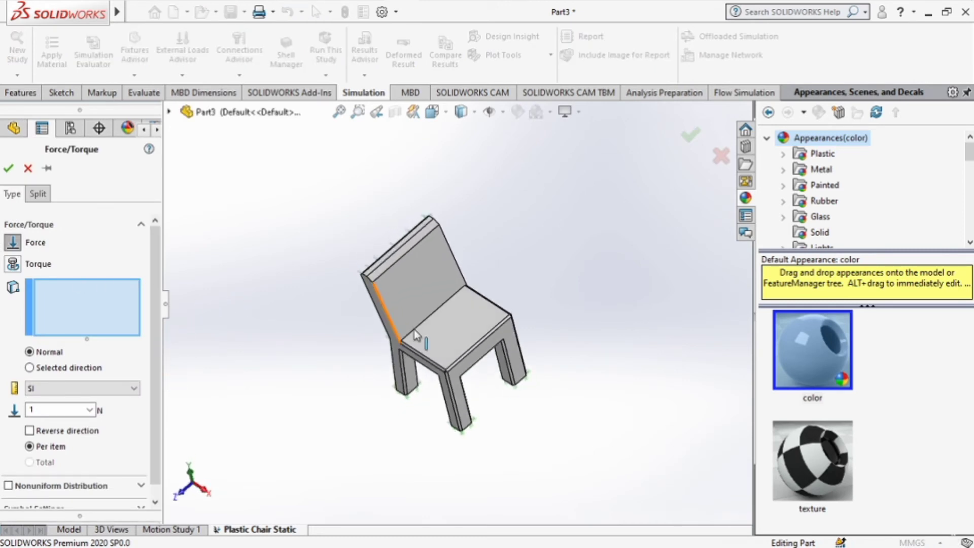
left_click(455, 320)
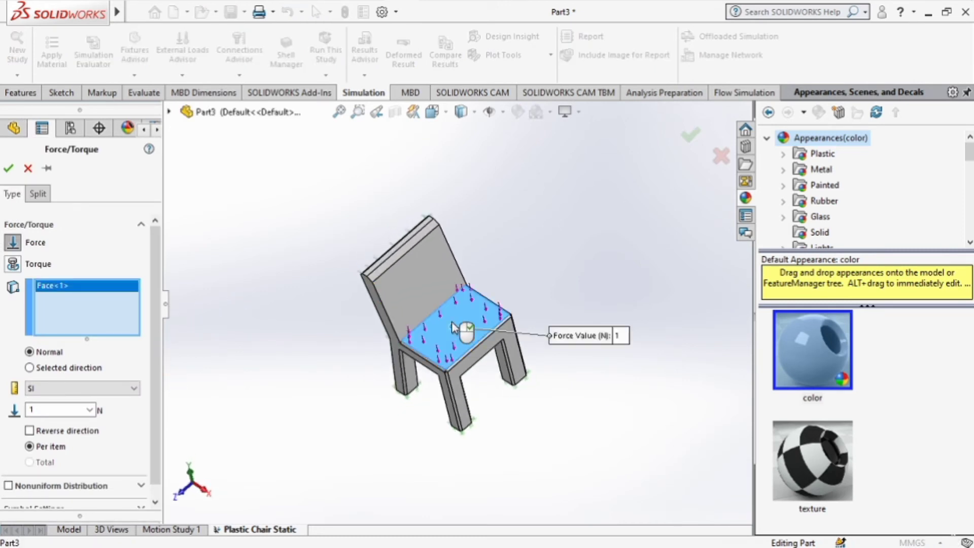
left_click(414, 275)
mouse_move(348, 366)
middle_mouse_down()
mouse_move(347, 328)
mouse_move(373, 322)
middle_mouse_up()
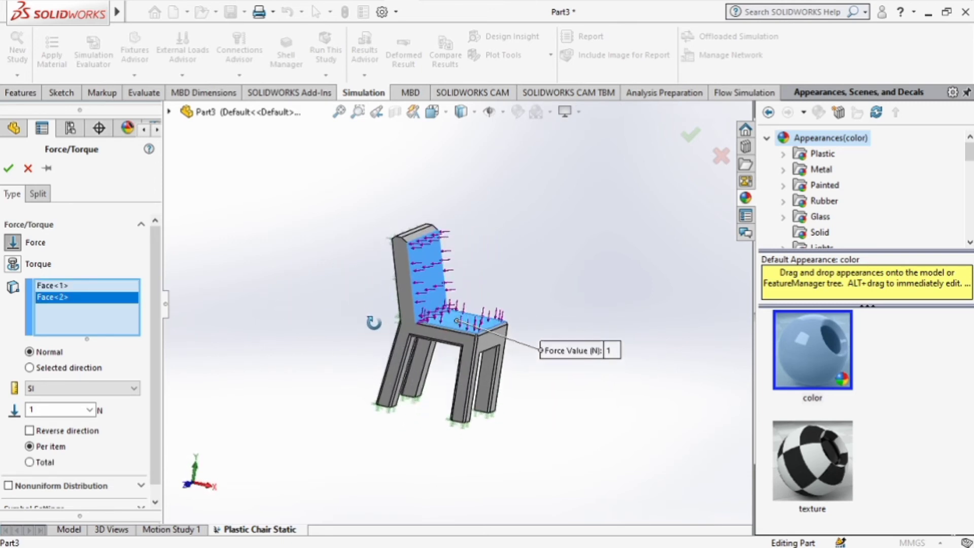
double_click(80, 409)
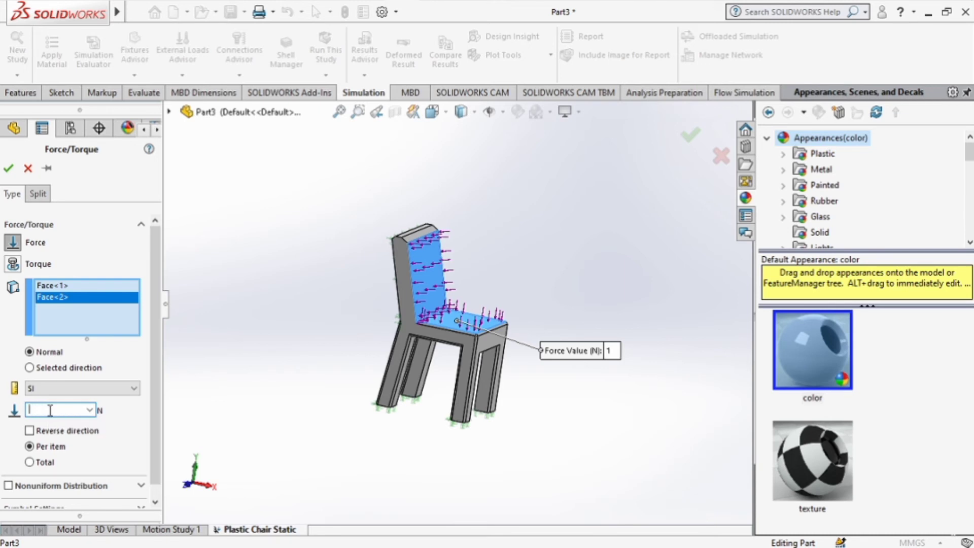
type("1")
scroll(129, 335, "down", 1)
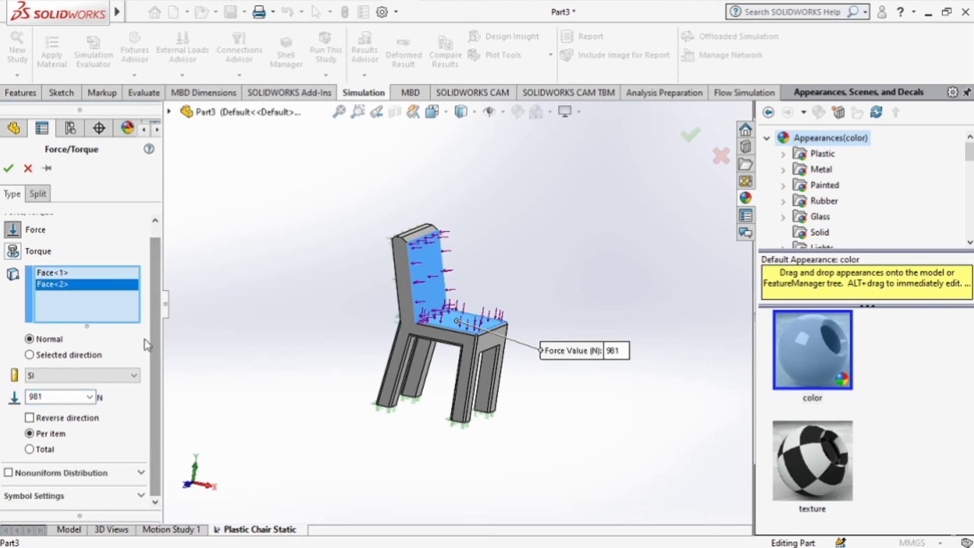
left_click(9, 168)
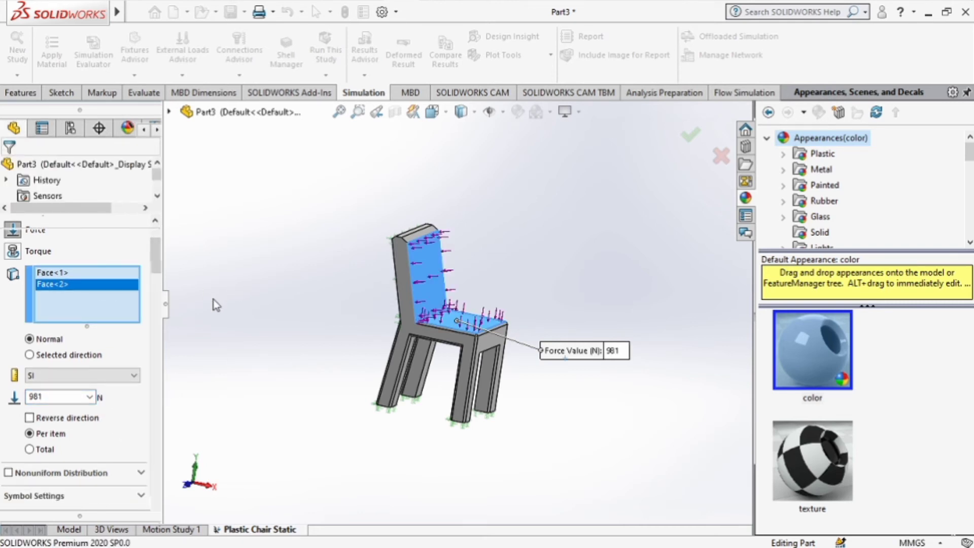
mouse_move(366, 353)
middle_mouse_down()
mouse_move(403, 358)
mouse_move(383, 467)
middle_mouse_up()
- Mesh and solve Plastic Chair Static with Mesh and Run
right_click(43, 364)
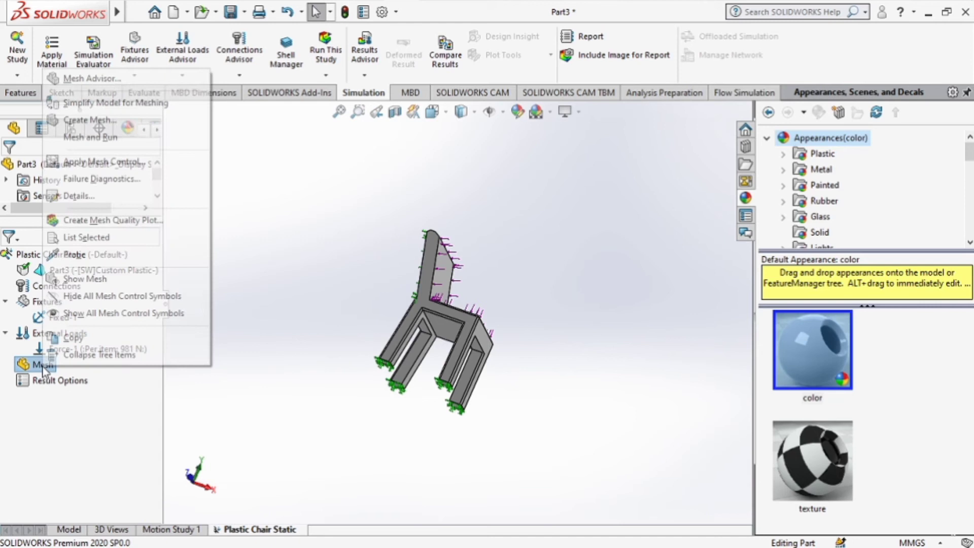
left_click(98, 140)
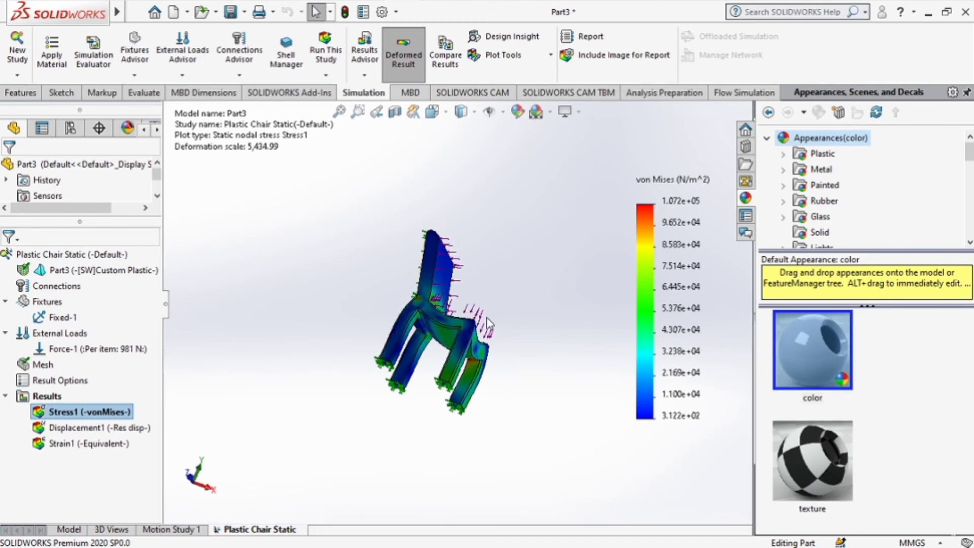
- Show the Displacement1 plot, which peaks at 1.511e-02 mm
mouse_move(488, 318)
middle_mouse_down()
mouse_move(510, 255)
mouse_move(450, 318)
middle_mouse_up()
scroll(450, 319, "down", 3)
scroll(450, 318, "down", 3)
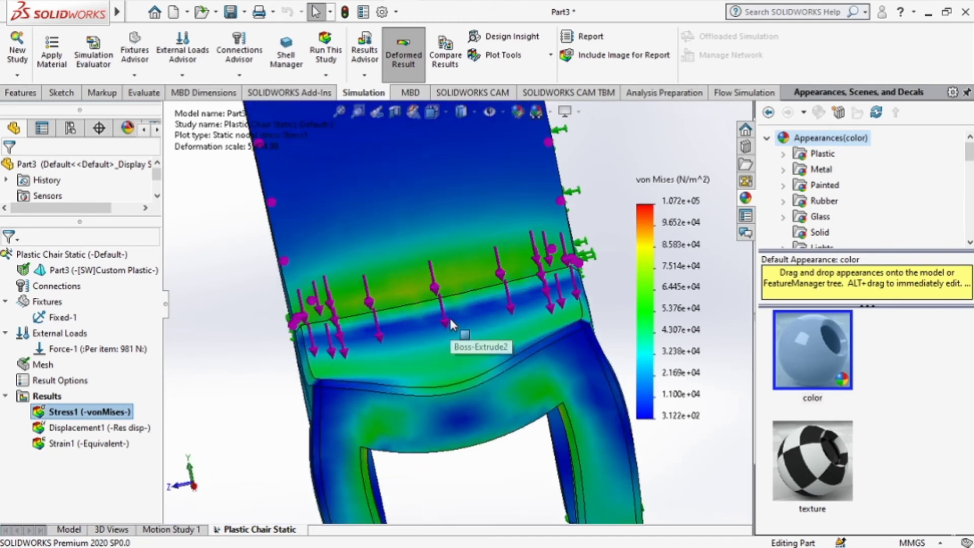
scroll(450, 318, "up", 5)
scroll(451, 318, "up", 3)
mouse_move(382, 404)
middle_mouse_down()
mouse_move(461, 377)
mouse_move(446, 384)
middle_mouse_up()
left_click(104, 429)
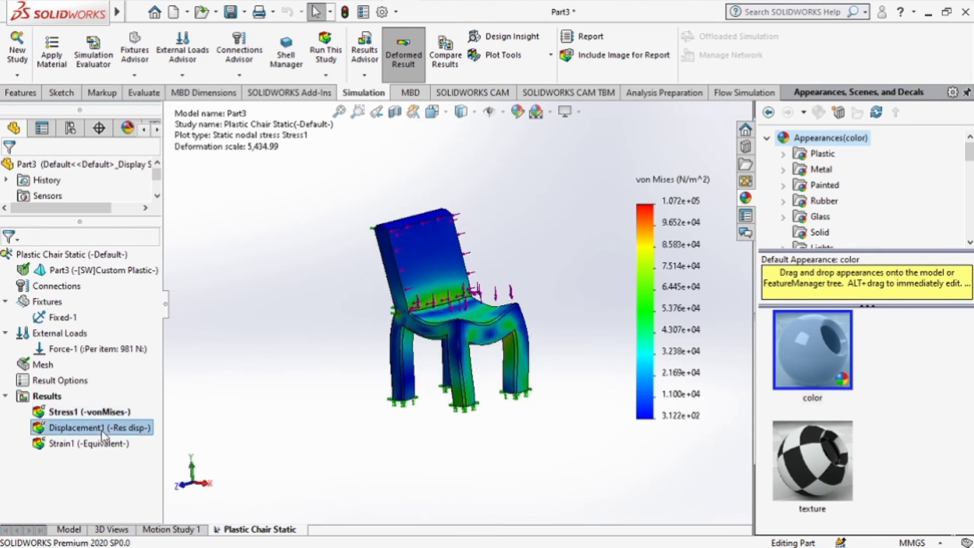
right_click(104, 433)
left_click(136, 318)
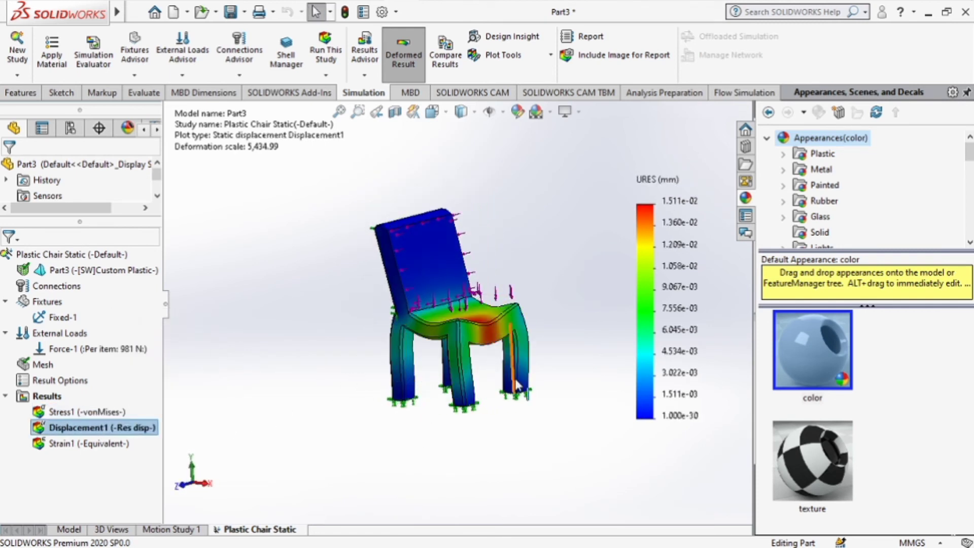
- Show the Strain1 equivalent strain plot, which peaks at 4.439e-05
middle_click_drag(527, 397, 448, 344)
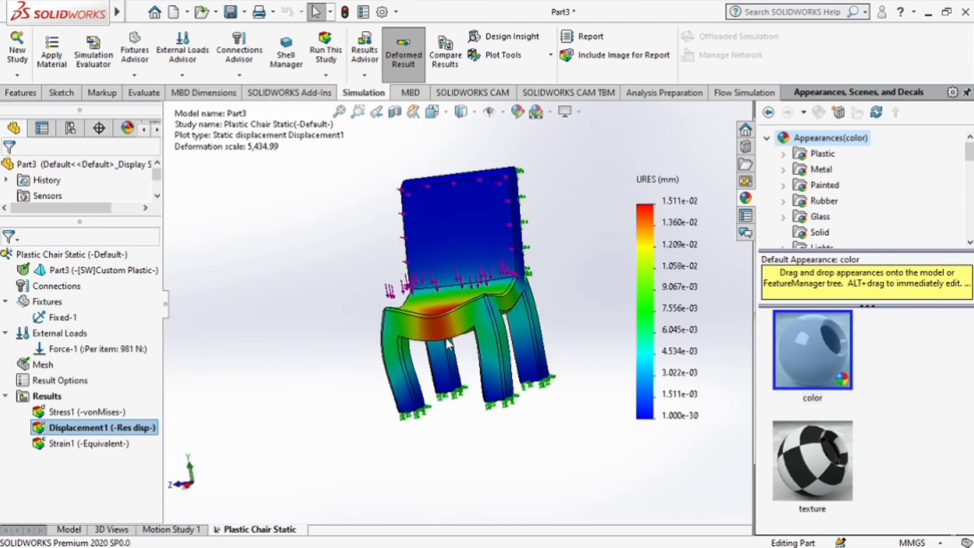
scroll(445, 336, "down", 3)
scroll(445, 336, "up", 3)
mouse_move(382, 432)
middle_mouse_down()
mouse_move(483, 402)
mouse_move(514, 262)
middle_mouse_up()
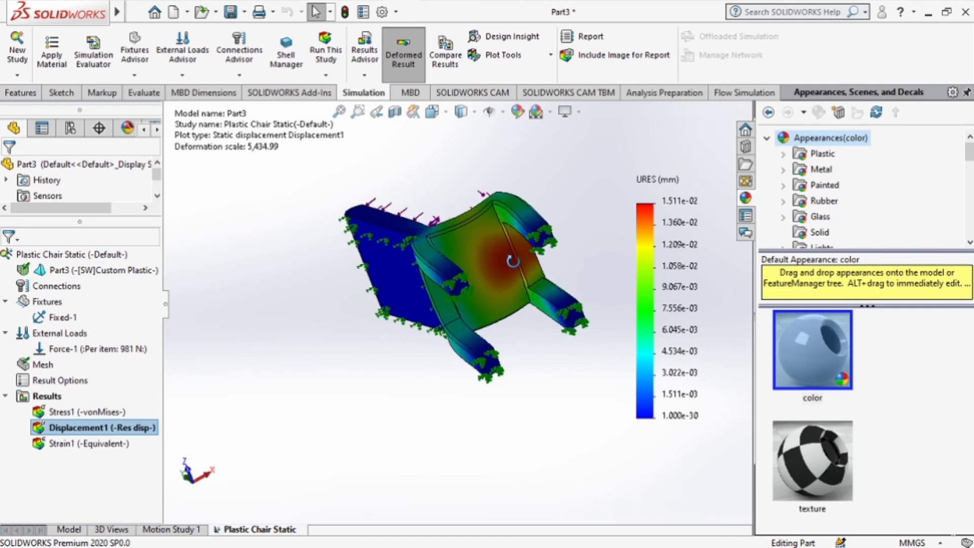
middle_click_drag(513, 262, 502, 396)
right_click(82, 443)
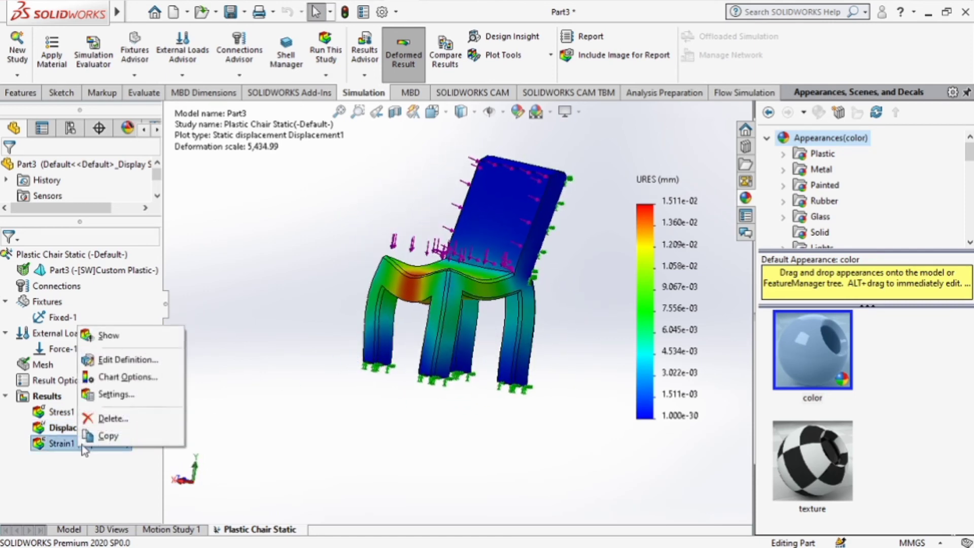
left_click(106, 336)
middle_click_drag(307, 332, 442, 300)
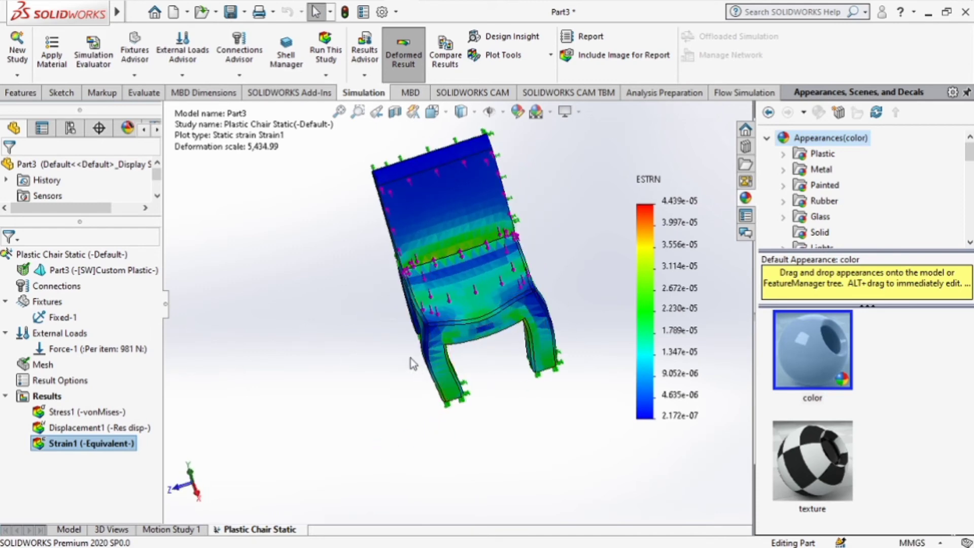
- Edit Force-1's definition, changing 981 N to 500 N per item
right_click(114, 350)
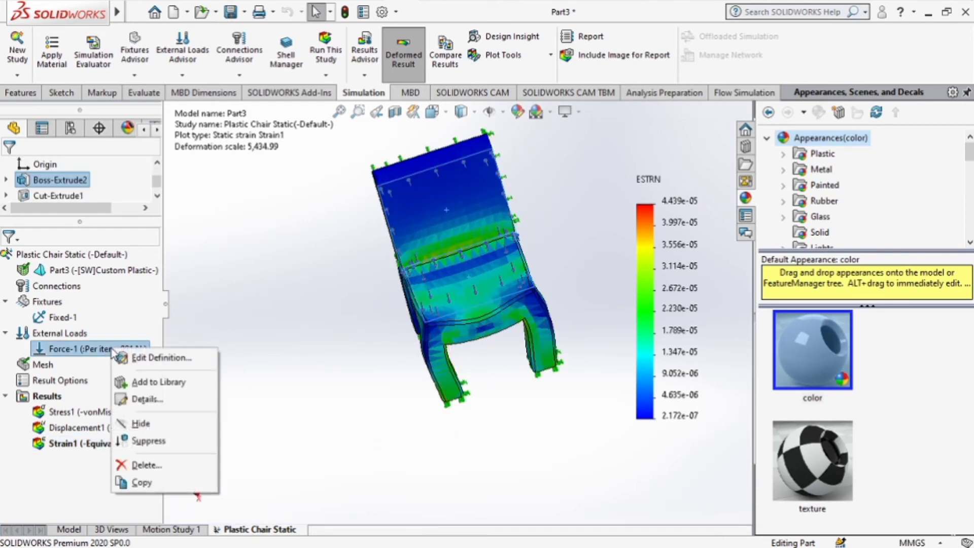
left_click(138, 358)
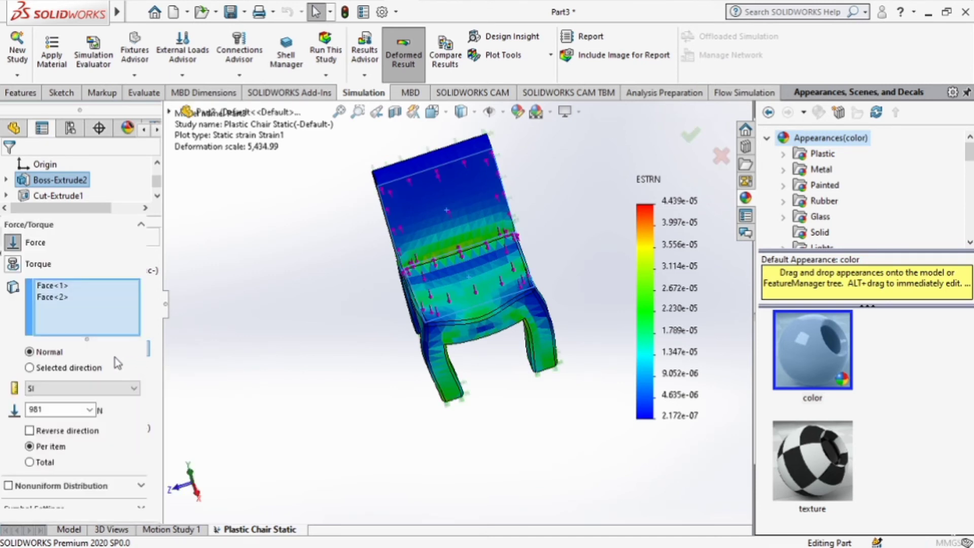
double_click(59, 412)
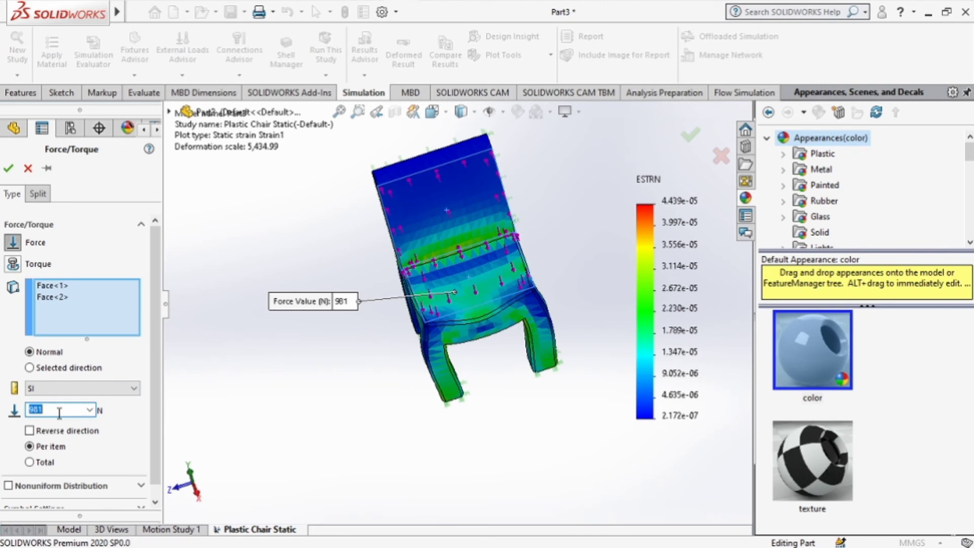
type("500")
left_click(8, 168)
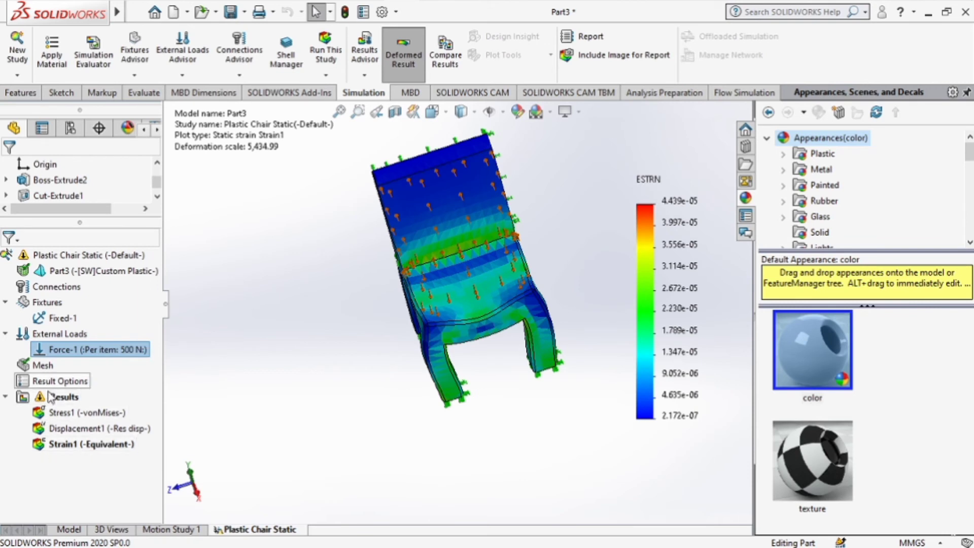
left_click(14, 397)
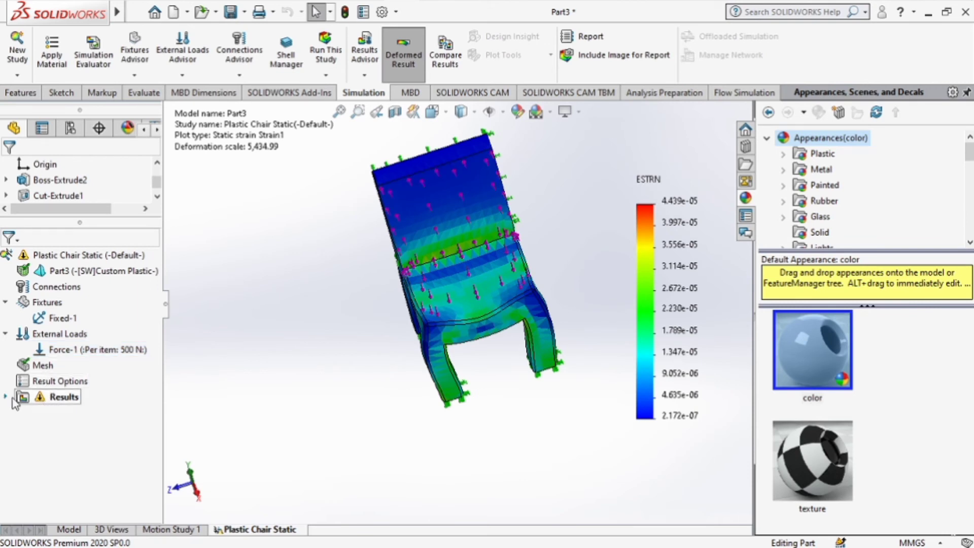
left_click(13, 398)
- Re-mesh and solve the study at 500 N with Mesh and Run
right_click(46, 366)
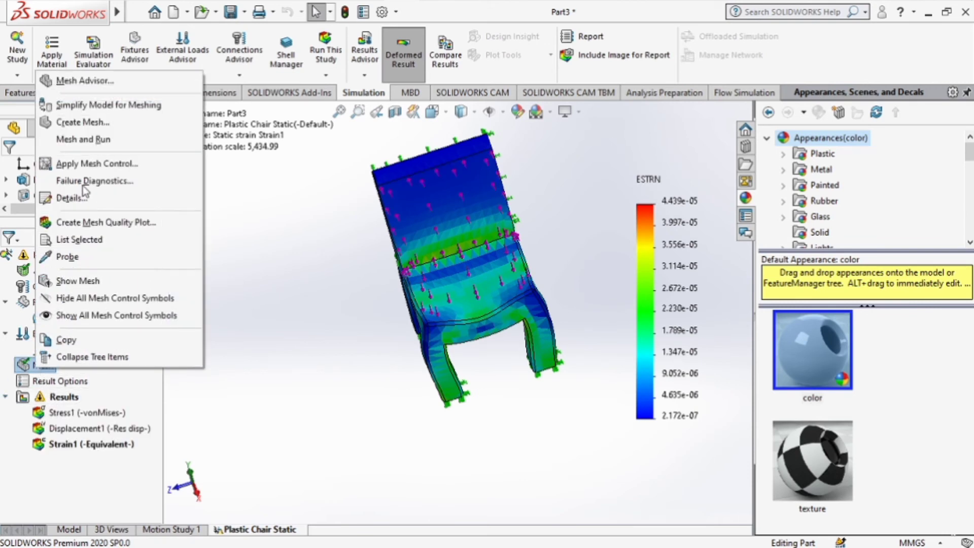
left_click(81, 137)
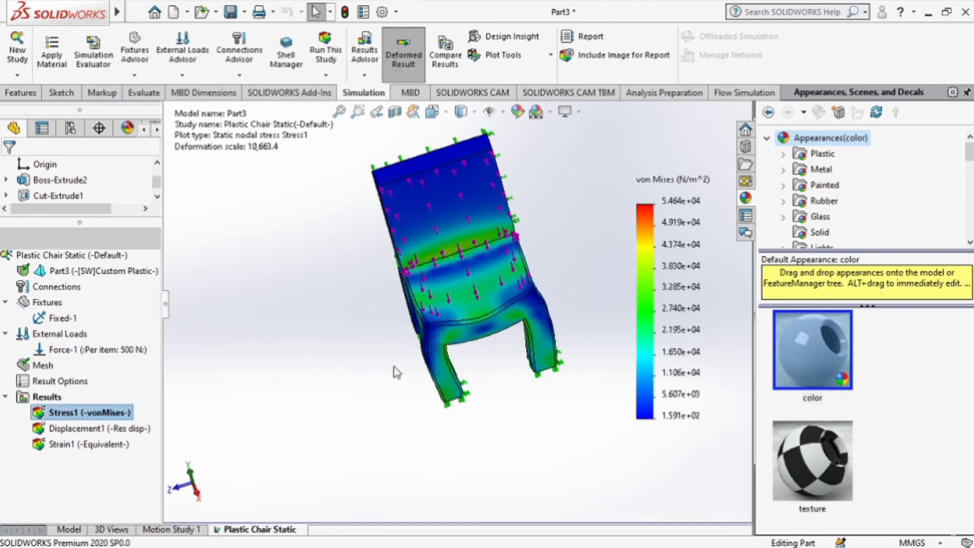
- Inspect the new stress plot, then show the 500 N displacement plot
mouse_move(398, 359)
middle_mouse_down()
mouse_move(461, 281)
mouse_move(510, 317)
mouse_move(460, 404)
mouse_move(370, 421)
middle_mouse_up()
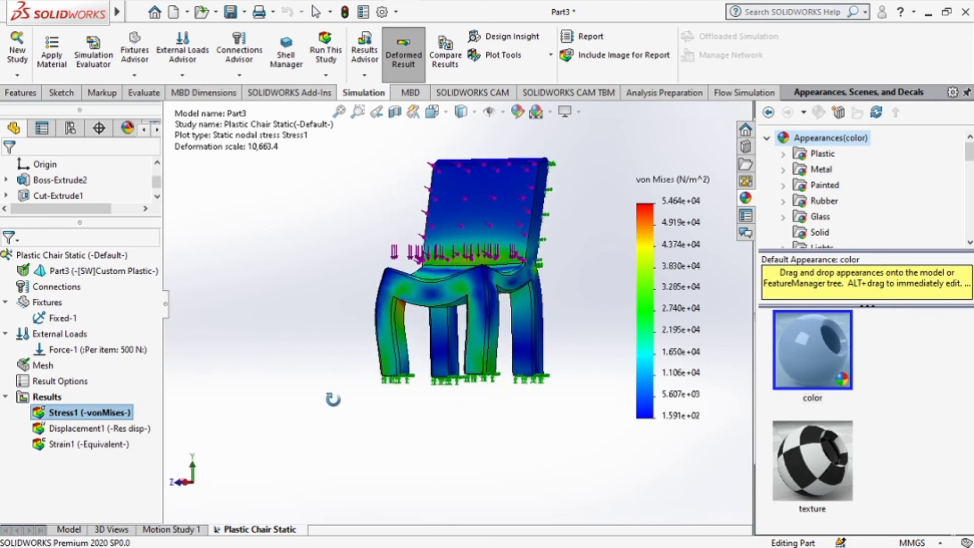
middle_click_drag(371, 421, 370, 420)
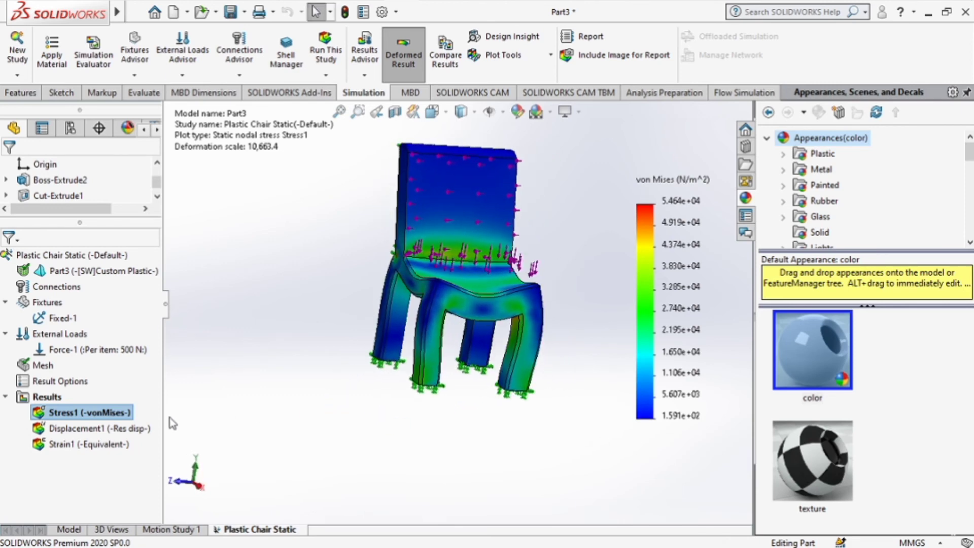
right_click(128, 432)
left_click(147, 439)
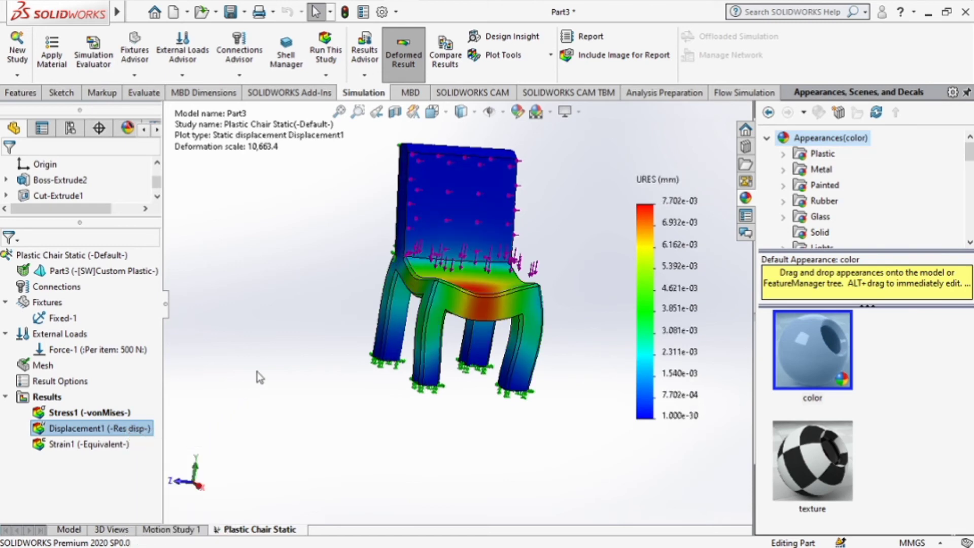
scroll(494, 278, "down", 2)
scroll(448, 337, "down", 2)
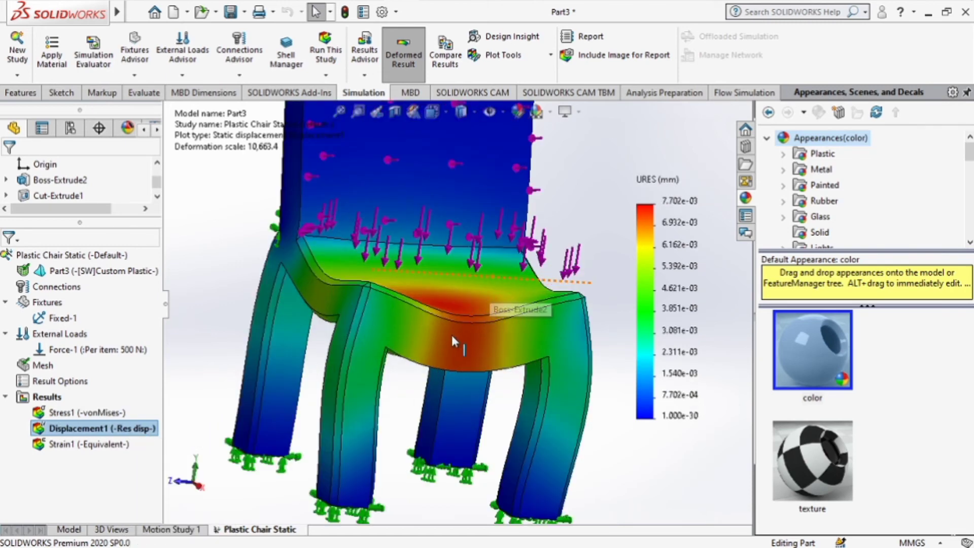
scroll(449, 338, "down", 2)
scroll(448, 338, "down", 2)
scroll(449, 338, "up", 1)
scroll(449, 338, "up", 1)
scroll(535, 299, "up", 2)
scroll(535, 299, "up", 2)
scroll(534, 298, "up", 2)
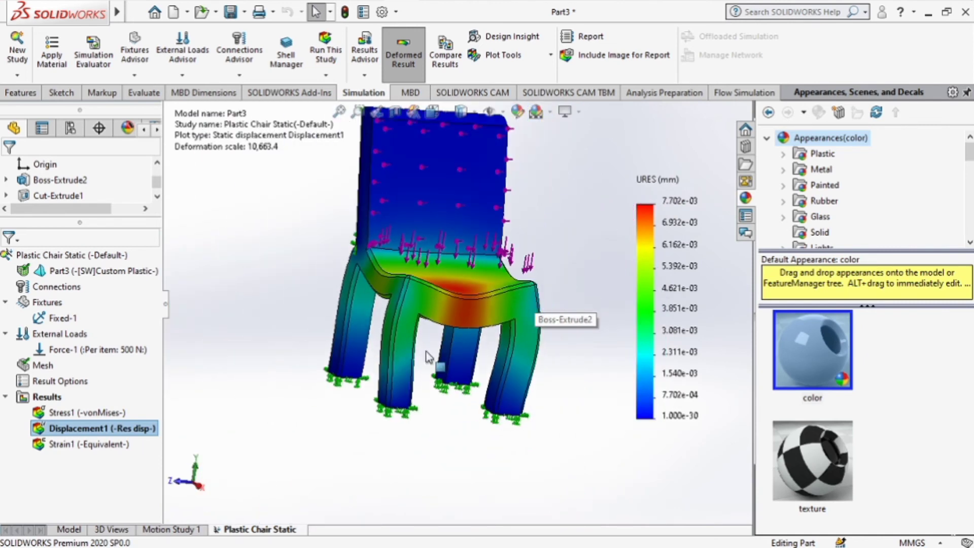
- Show the 500 N equivalent strain plot, which peaks at 2.263e-05
right_click(75, 447)
left_click(103, 337)
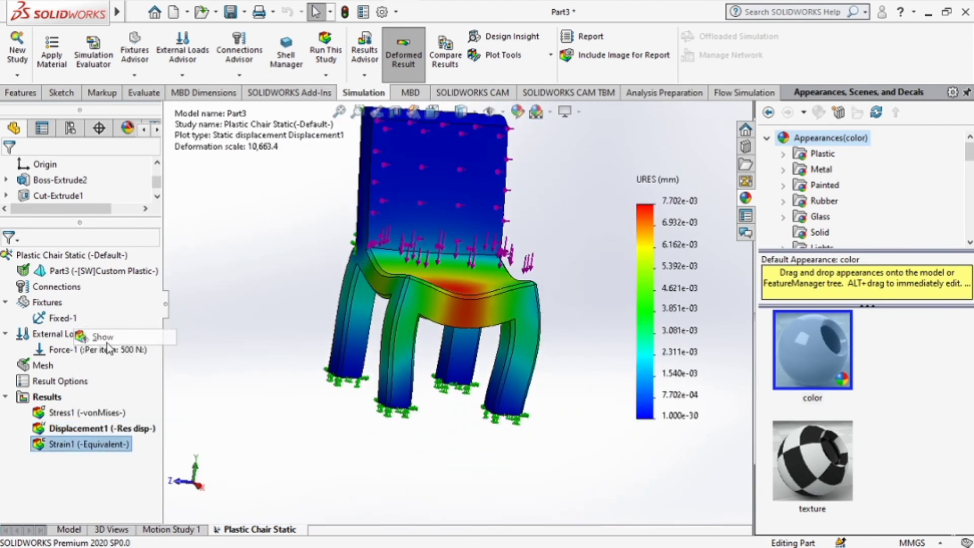
right_click(89, 448)
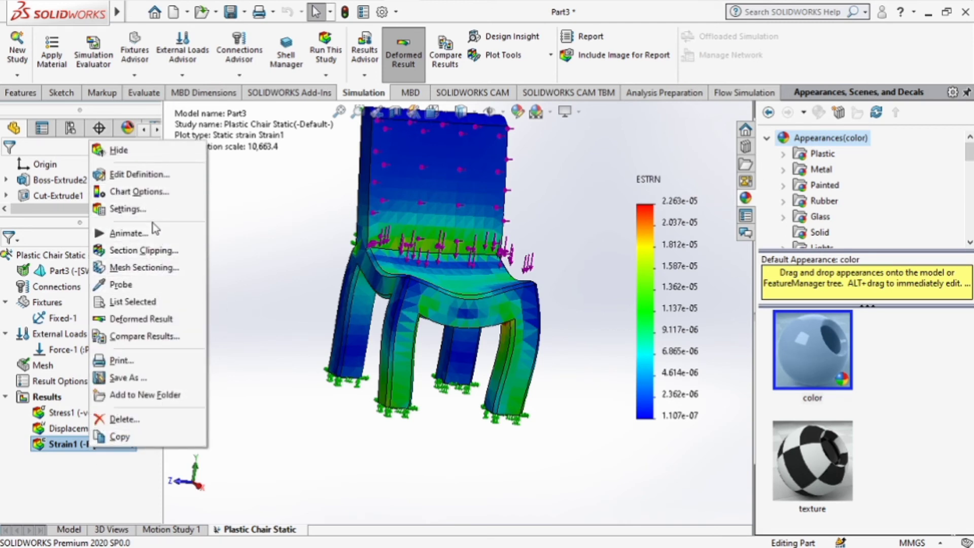
left_click(260, 227)
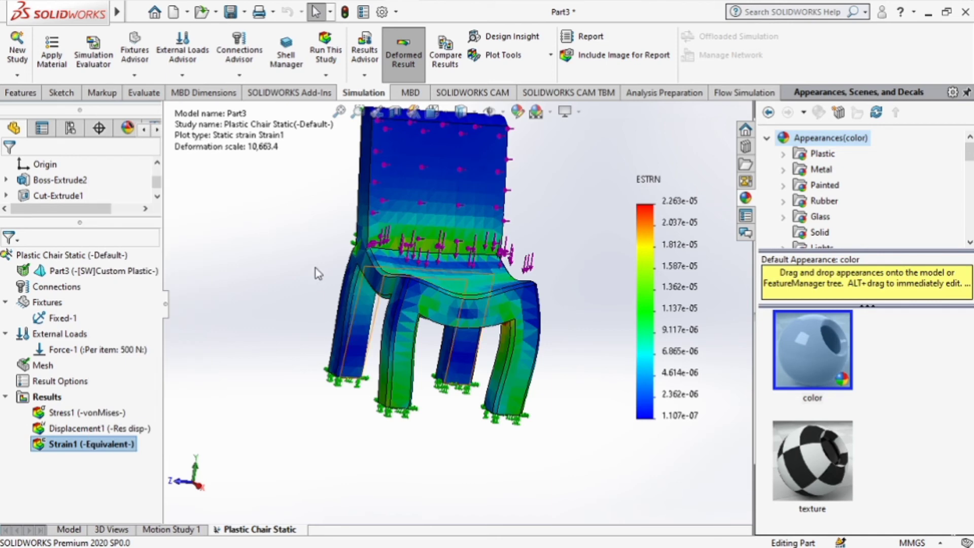
- Orbit the chair and bring up Report Options for the Plastic Chair Static study
mouse_move(357, 243)
middle_mouse_down()
mouse_move(405, 258)
mouse_move(581, 224)
mouse_move(550, 192)
middle_mouse_up()
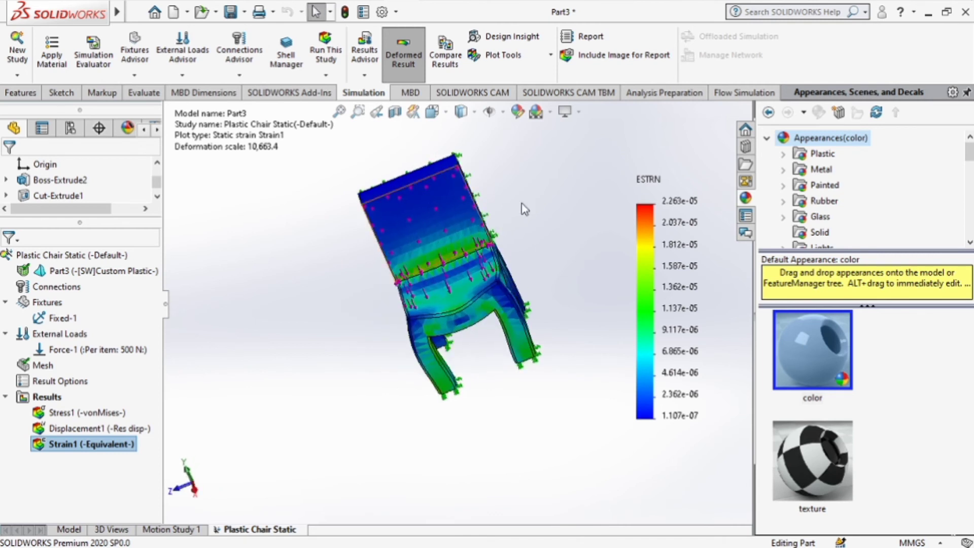
left_click(590, 39)
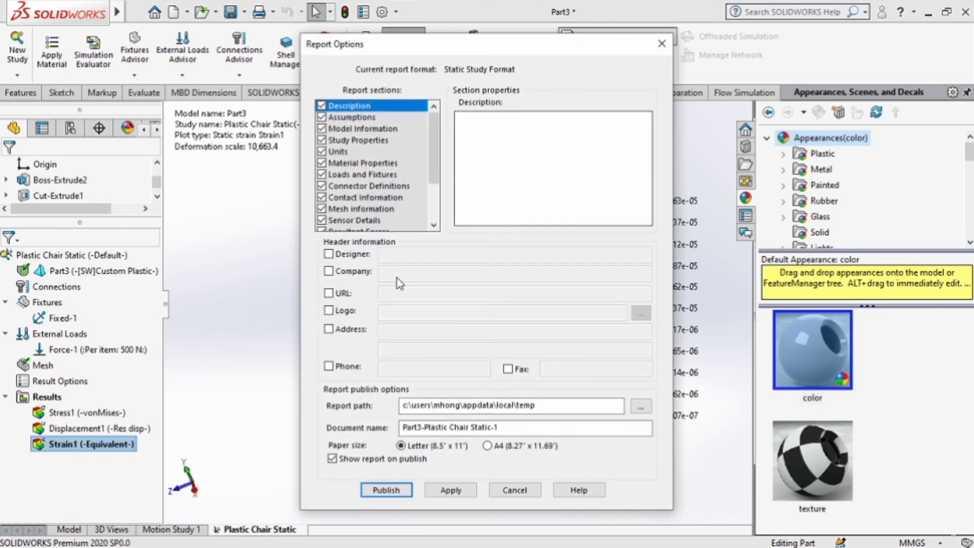
- Turn on Company, Designer and Logo in the report header, filling in the names
left_click(330, 271)
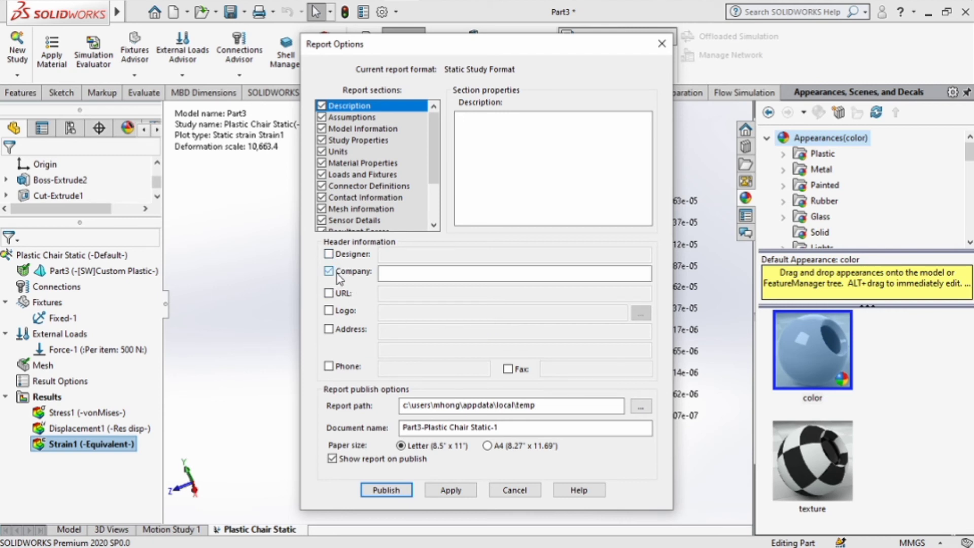
left_click(408, 272)
type("Simulations With Andrew")
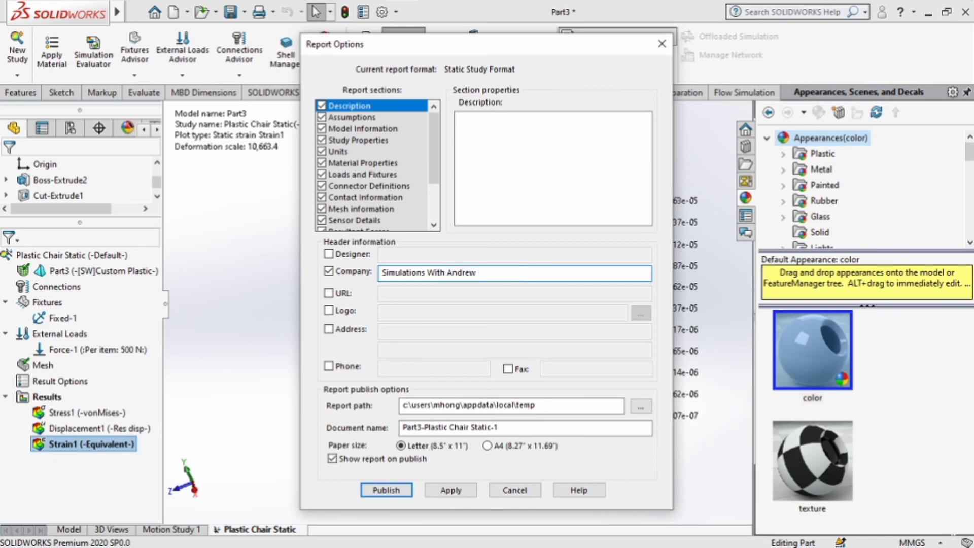
left_click(366, 258)
left_click(396, 254)
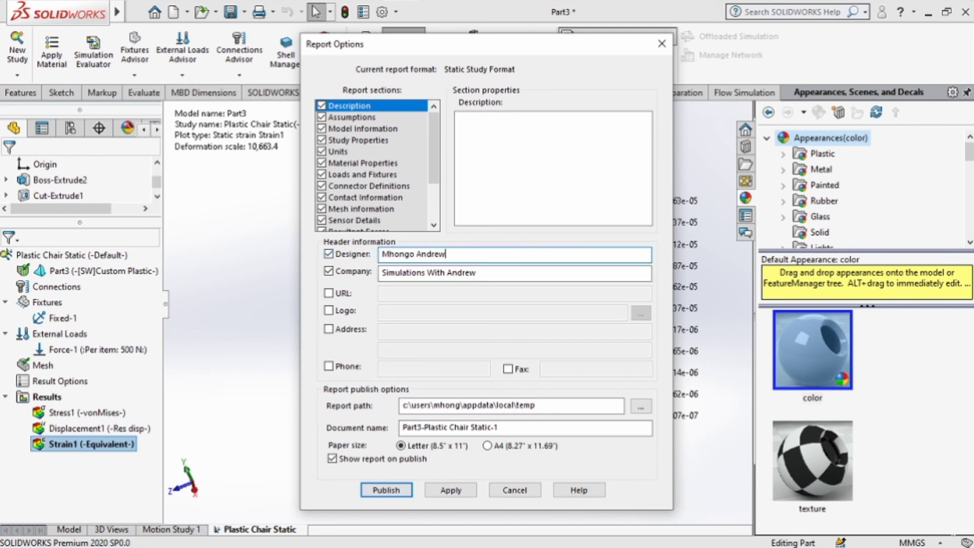
left_click(328, 310)
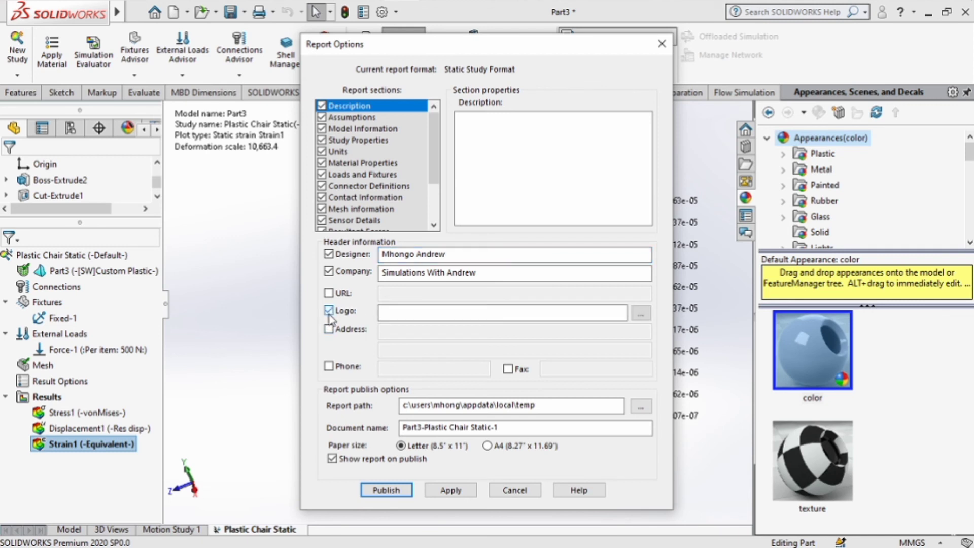
left_click(638, 315)
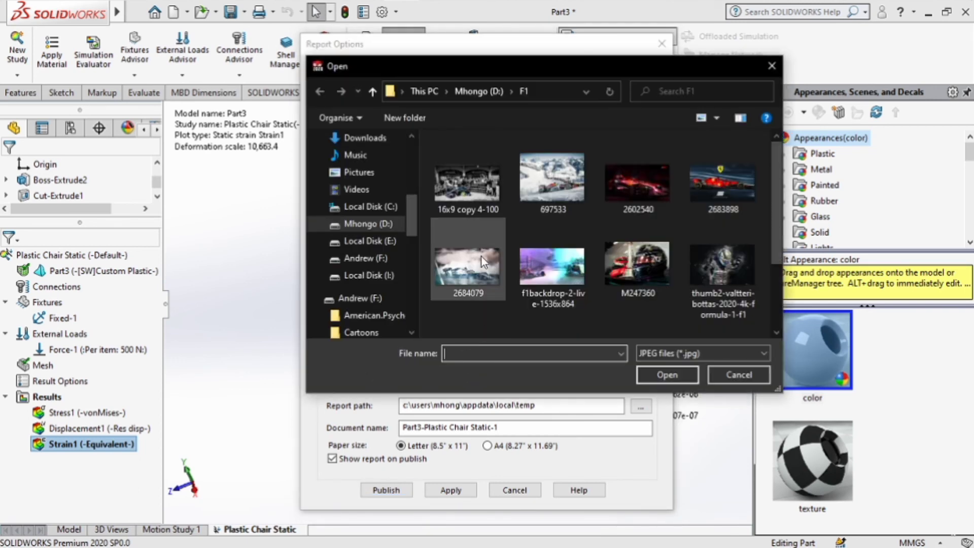
scroll(460, 223, "down", 2)
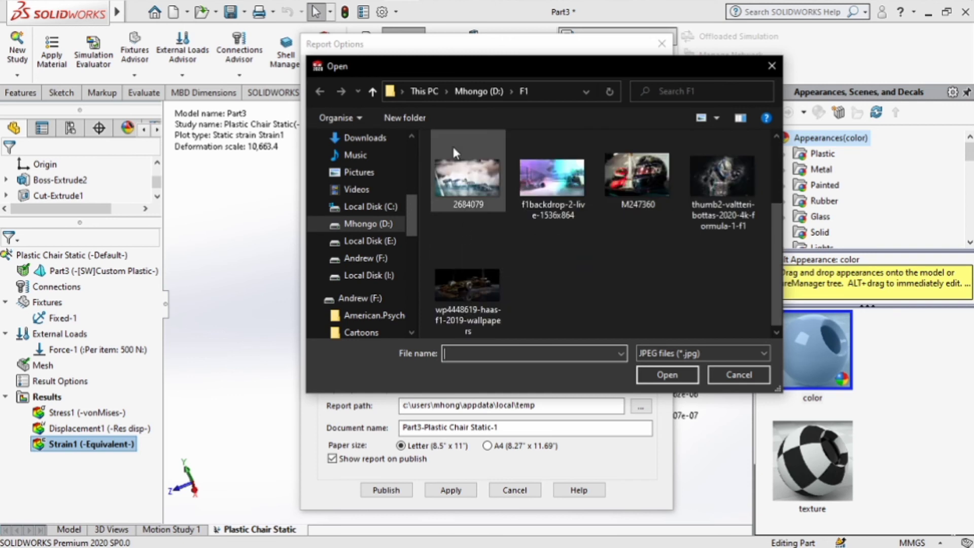
- Use D:\Youtube\Cover Page\simulatins 3d.jpg as the report logo
left_click(464, 90)
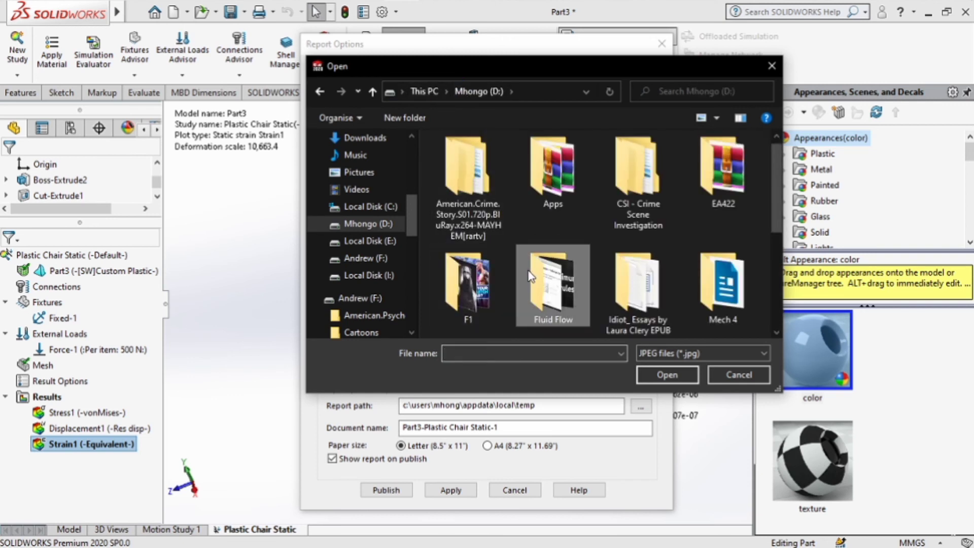
scroll(530, 275, "down", 3)
double_click(742, 282)
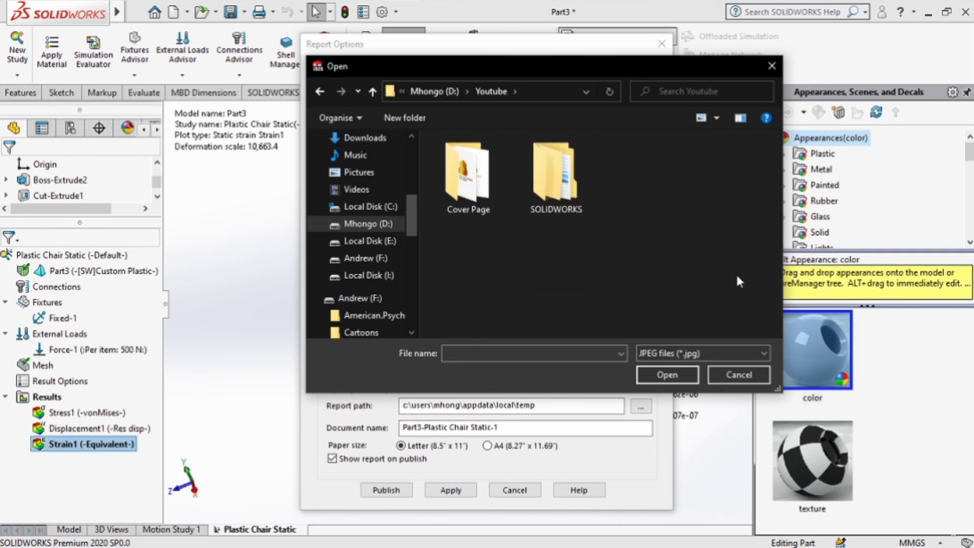
double_click(482, 186)
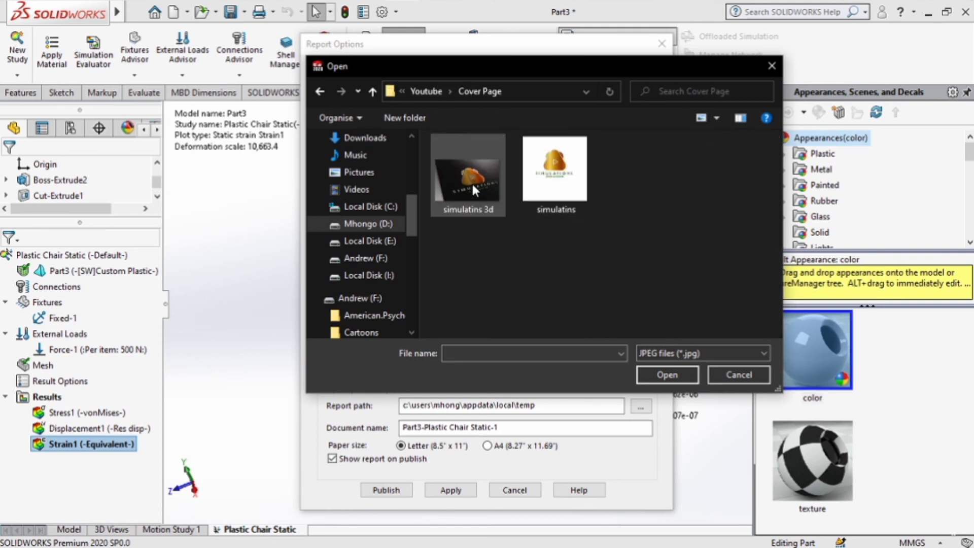
left_click(471, 186)
left_click(659, 374)
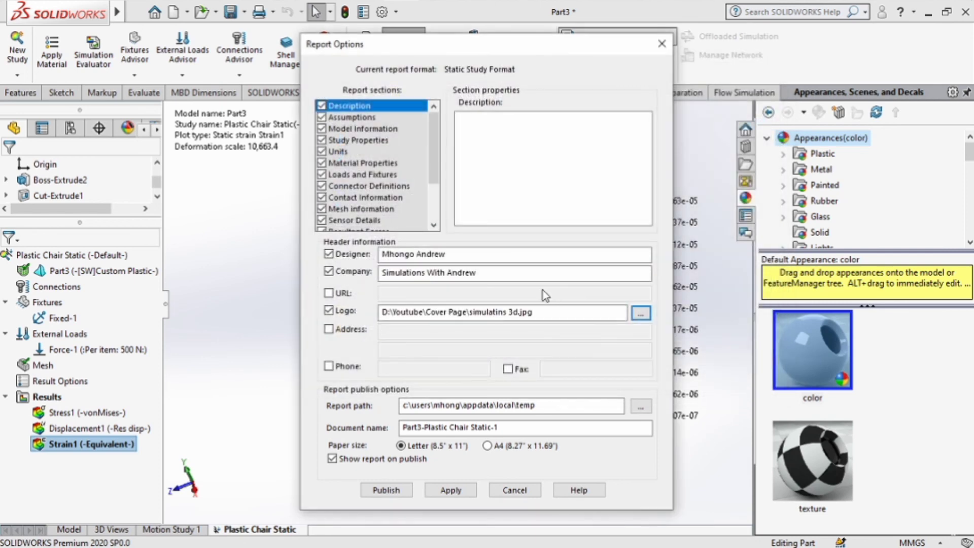
- Add a phone number, set A4 paper, apply the settings and publish the report to Word
left_click(329, 366)
left_click(416, 372)
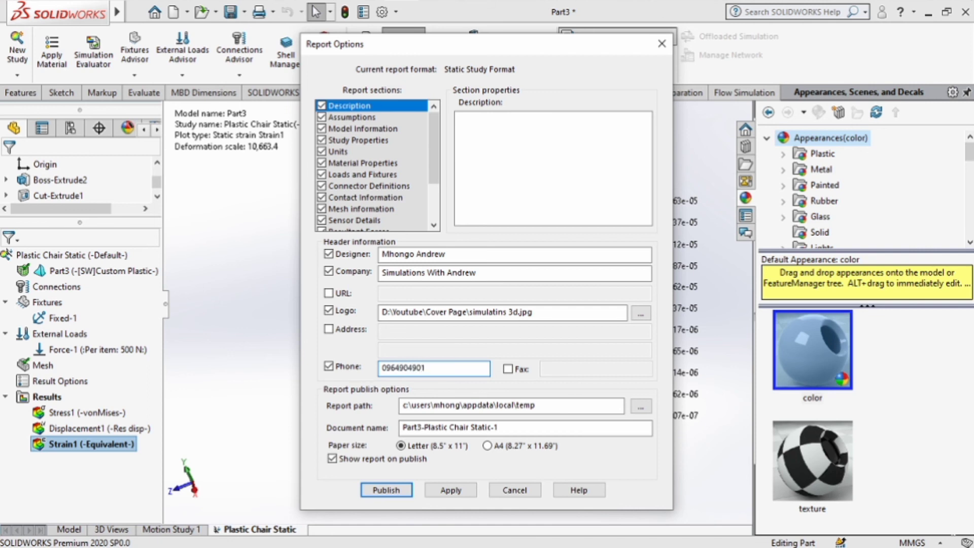
left_click(487, 445)
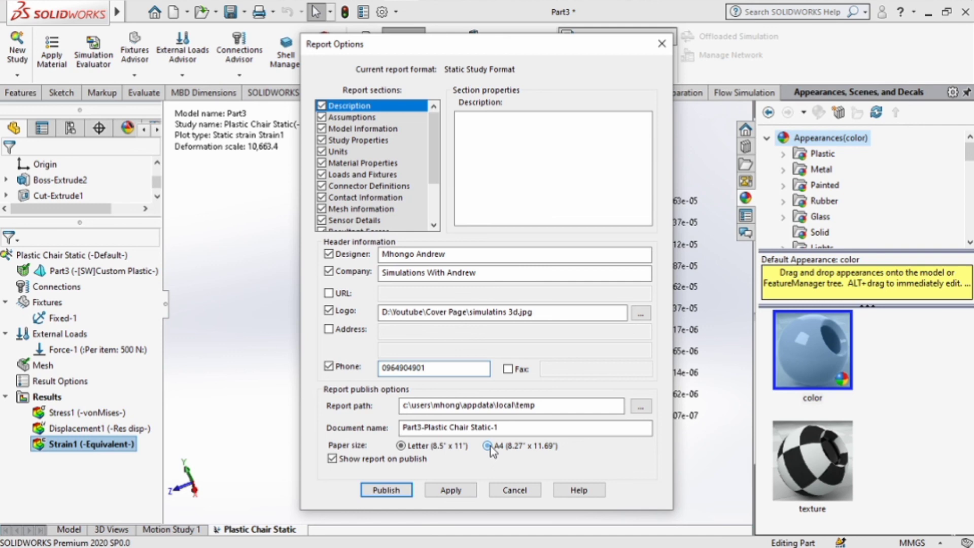
left_click(449, 491)
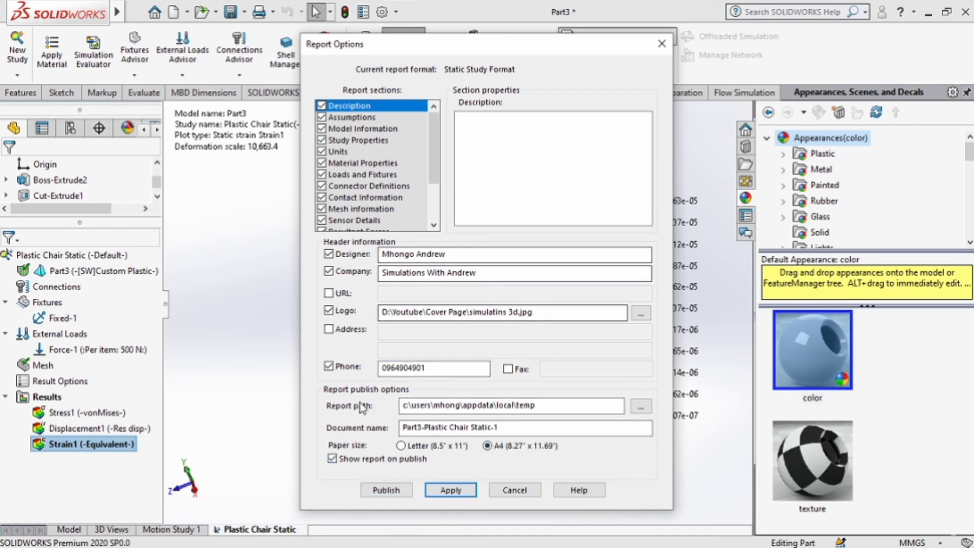
left_click(379, 488)
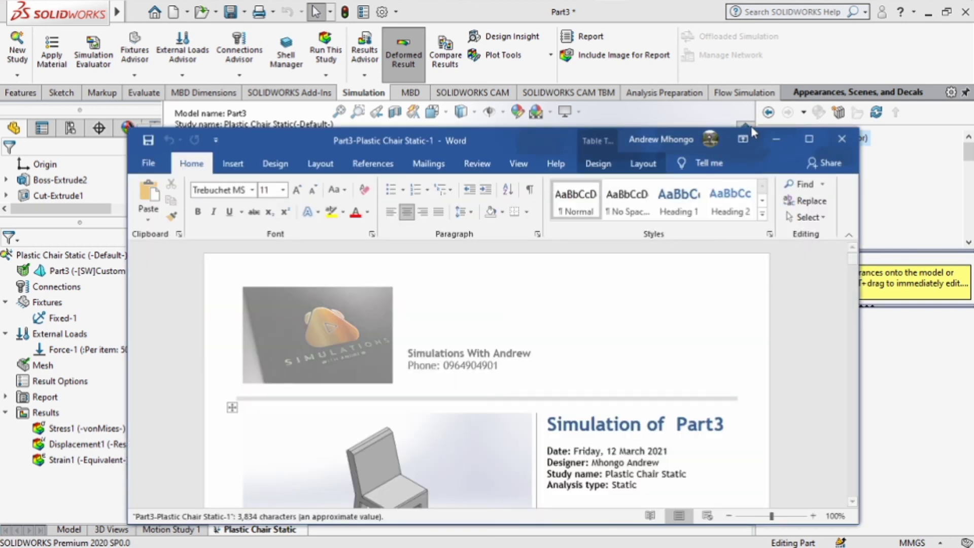
- Maximize the Word report, page through fixtures, mesh and resultant forces, then minimize it
left_click(809, 139)
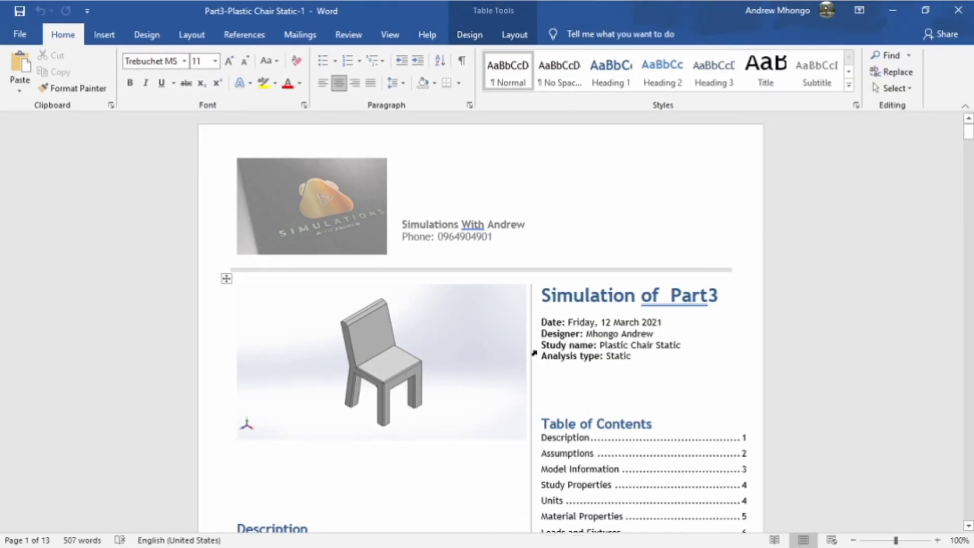
scroll(533, 354, "down", 3)
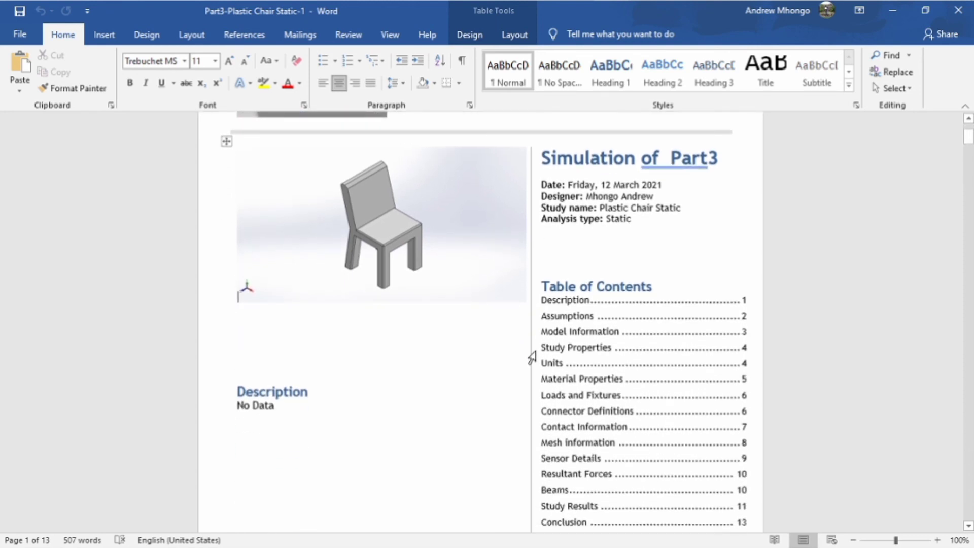
scroll(500, 359, "down", 1)
scroll(538, 348, "down", 4)
scroll(525, 366, "down", 2)
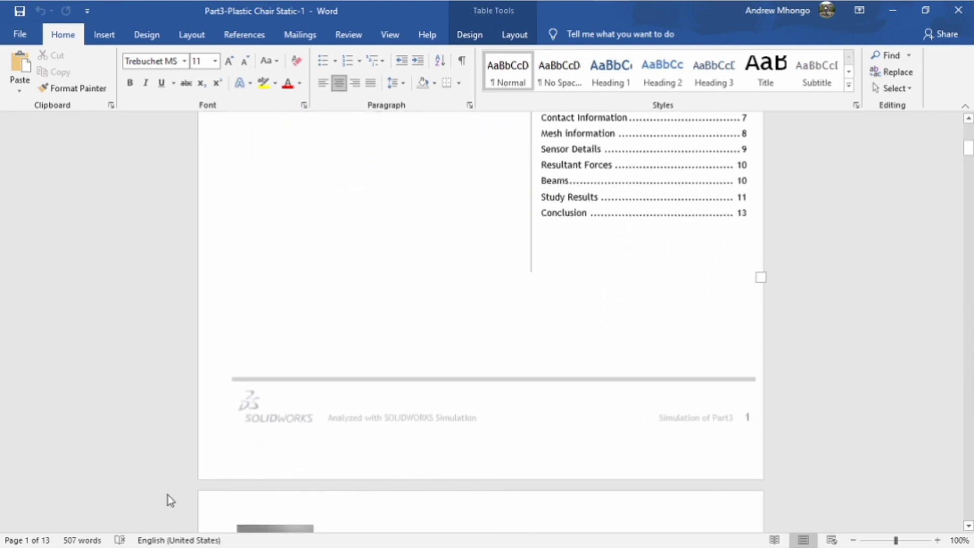
scroll(551, 272, "down", 2)
scroll(554, 264, "down", 5)
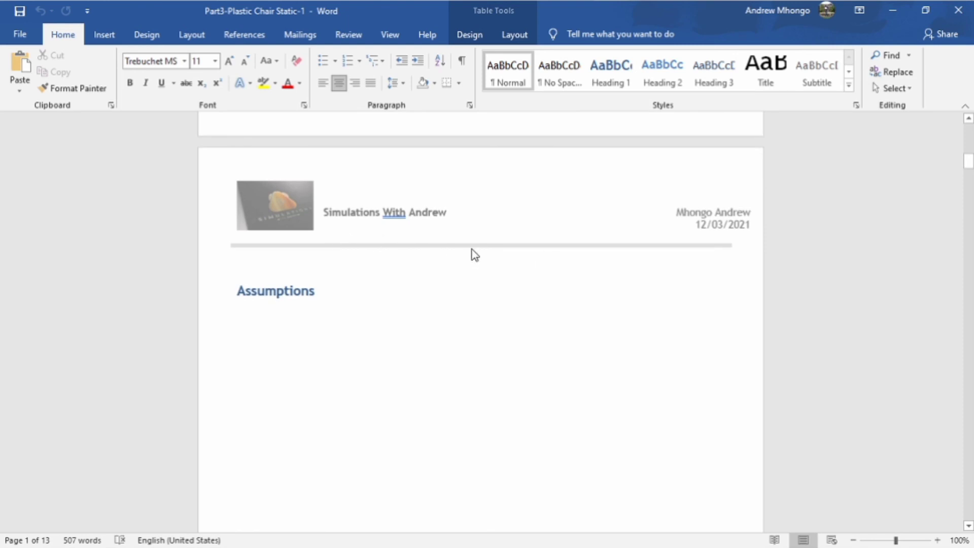
scroll(429, 233, "down", 2)
scroll(430, 231, "down", 6)
scroll(430, 231, "down", 6)
scroll(430, 232, "down", 3)
scroll(430, 230, "down", 3)
scroll(432, 231, "down", 2)
scroll(432, 231, "down", 3)
scroll(432, 231, "down", 7)
scroll(432, 231, "down", 6)
scroll(432, 231, "down", 3)
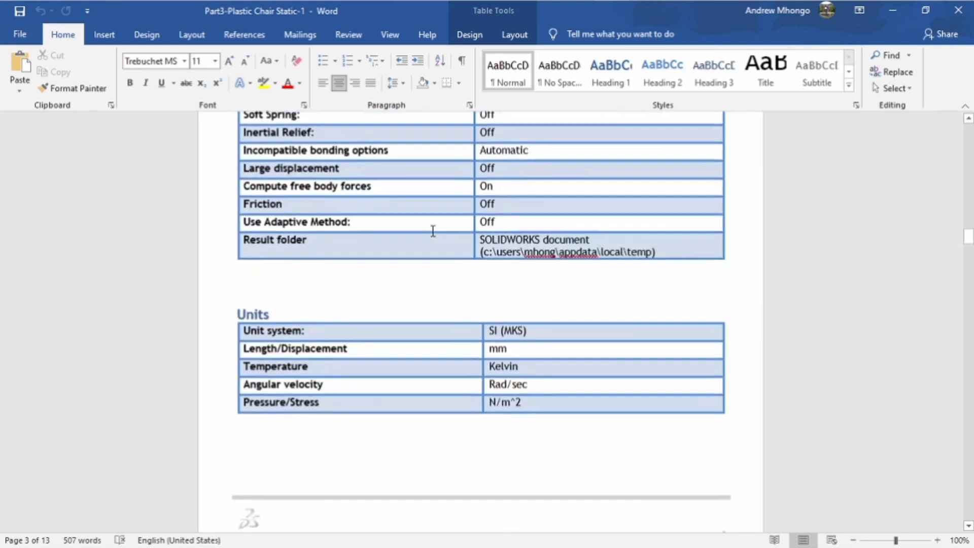
scroll(432, 231, "down", 7)
scroll(433, 230, "down", 8)
scroll(434, 231, "down", 5)
scroll(434, 232, "down", 6)
scroll(434, 231, "down", 7)
scroll(435, 232, "down", 7)
scroll(436, 232, "down", 6)
scroll(437, 233, "down", 5)
scroll(438, 233, "down", 6)
scroll(438, 236, "down", 6)
scroll(439, 238, "down", 5)
scroll(441, 239, "down", 7)
scroll(439, 240, "down", 5)
scroll(434, 234, "down", 1)
scroll(435, 235, "down", 4)
scroll(439, 235, "up", 3)
scroll(439, 235, "up", 3)
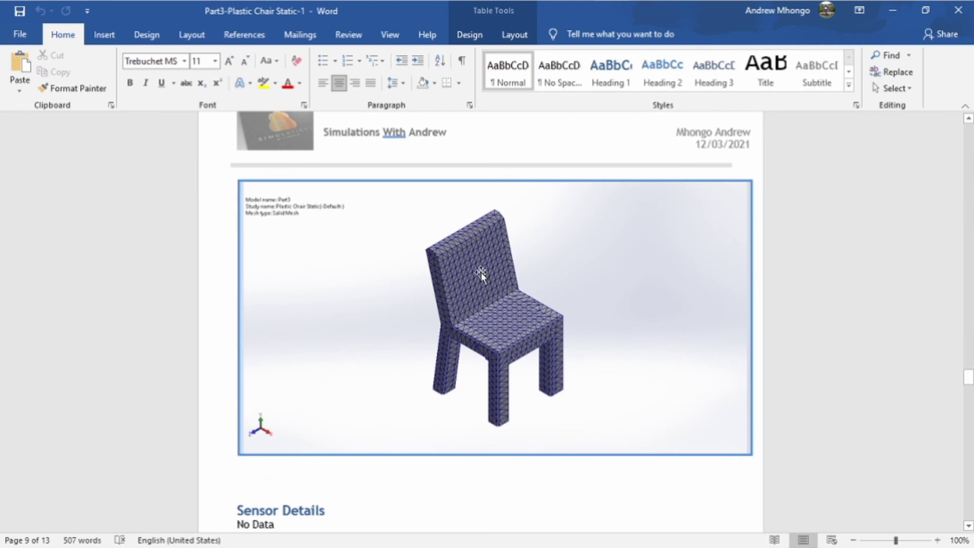
scroll(481, 272, "down", 4)
scroll(489, 264, "down", 5)
scroll(489, 264, "down", 8)
scroll(490, 265, "down", 2)
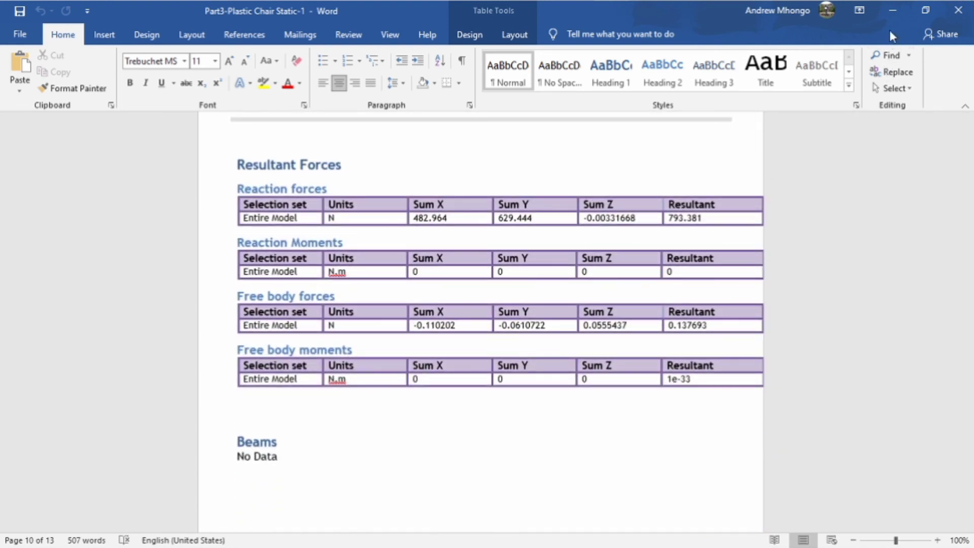
left_click(892, 11)
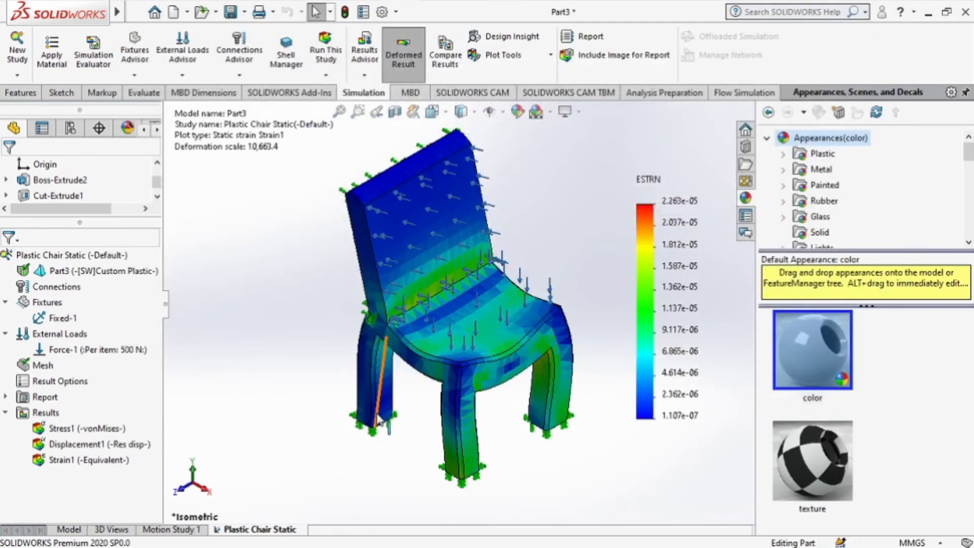
mouse_move(379, 423)
middle_mouse_down()
mouse_move(447, 390)
mouse_move(369, 358)
middle_mouse_up()
scroll(448, 390, "down", 5)
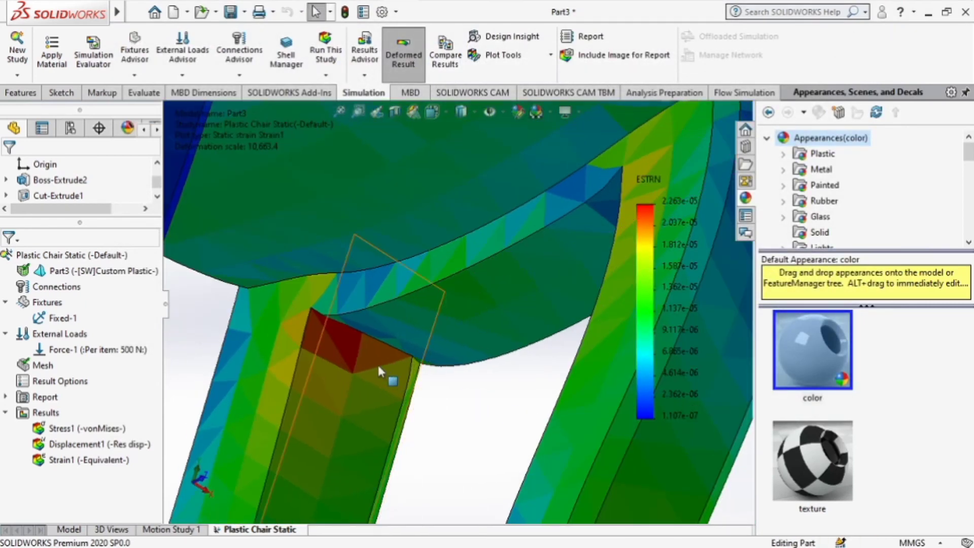
scroll(398, 368, "up", 5)
scroll(476, 375, "up", 3)
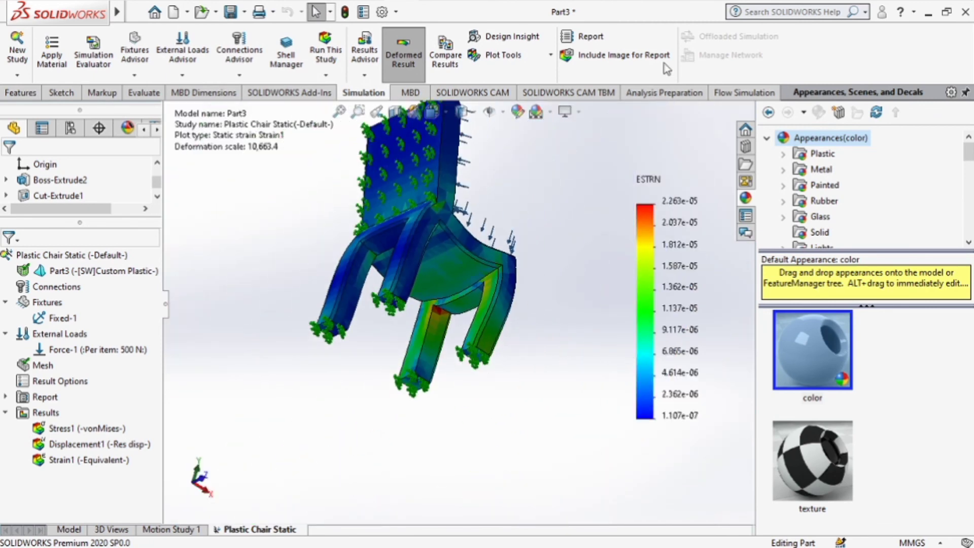